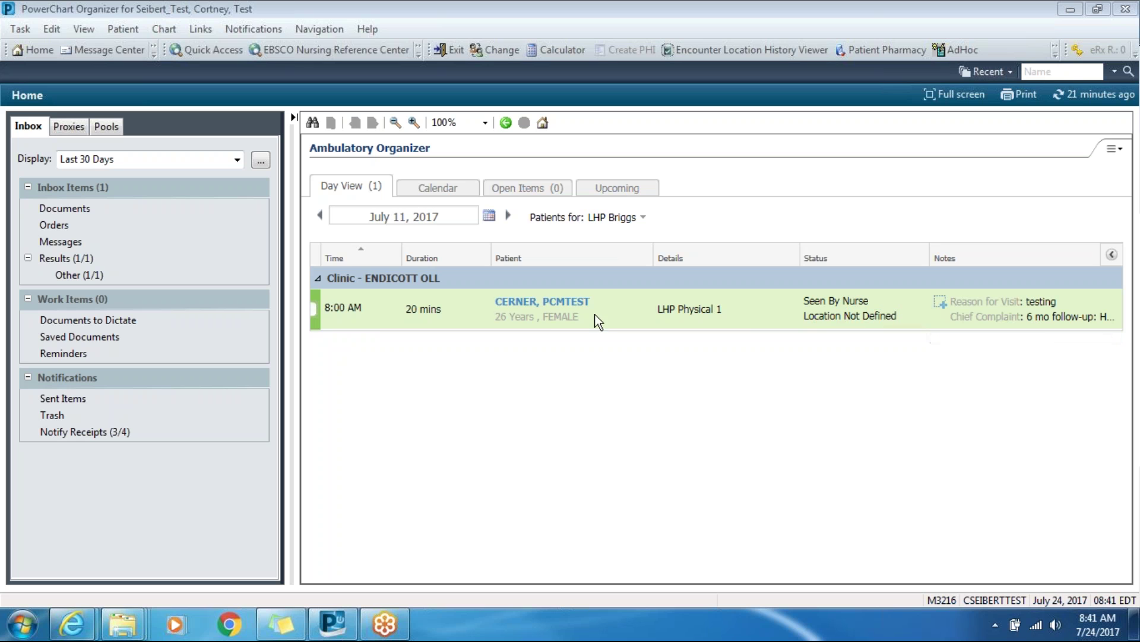
Step: Open the chart of the 8:00 AM patient, display its Ambulatory Workflow page and collapse the chart menu
{"action": "mouse_move", "coordinate": [557, 312]}
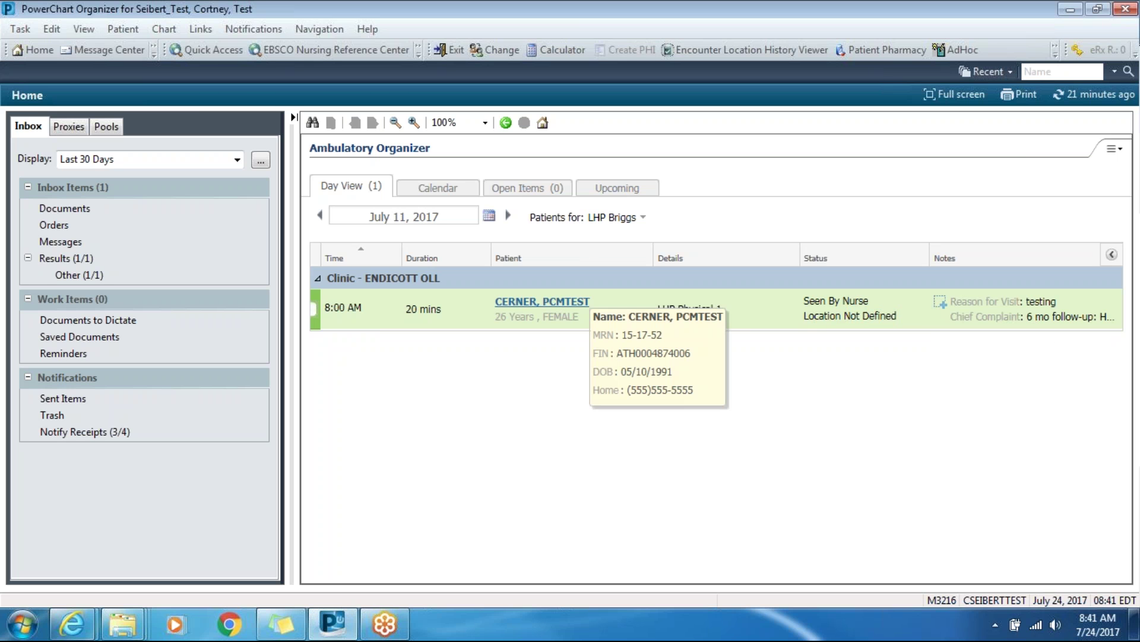
{"action": "left_click", "coordinate": [553, 303]}
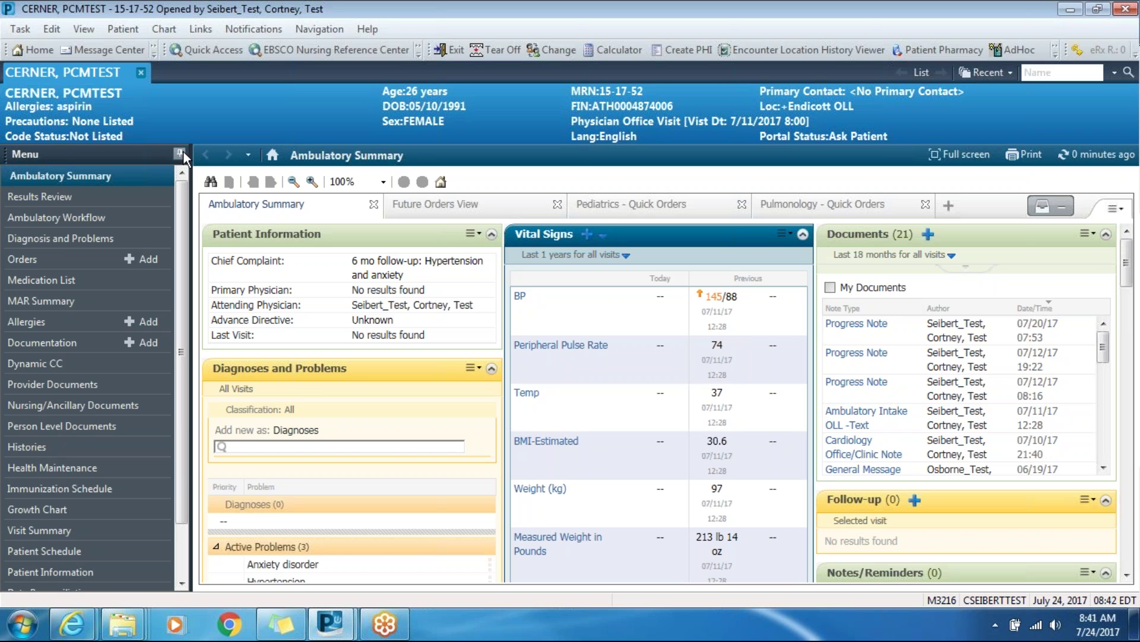
{"action": "mouse_move", "coordinate": [1127, 261]}
{"action": "left_mouse_down"}
{"action": "mouse_move", "coordinate": [1128, 319]}
{"action": "mouse_move", "coordinate": [1131, 253]}
{"action": "left_mouse_up"}
{"action": "left_click", "coordinate": [45, 219]}
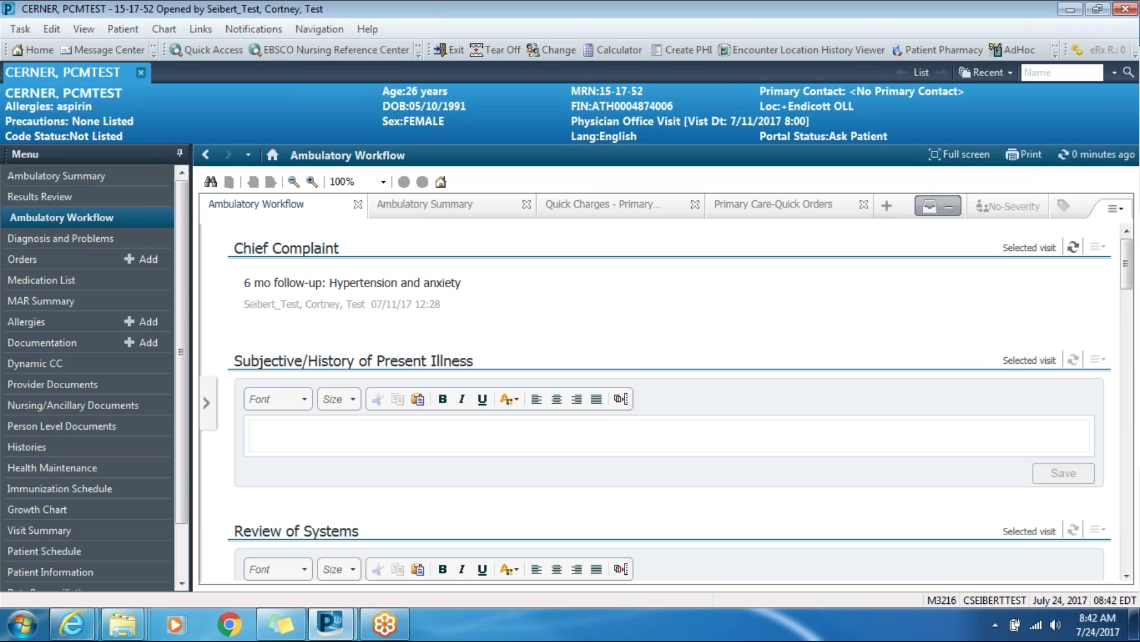
{"action": "left_click", "coordinate": [185, 153]}
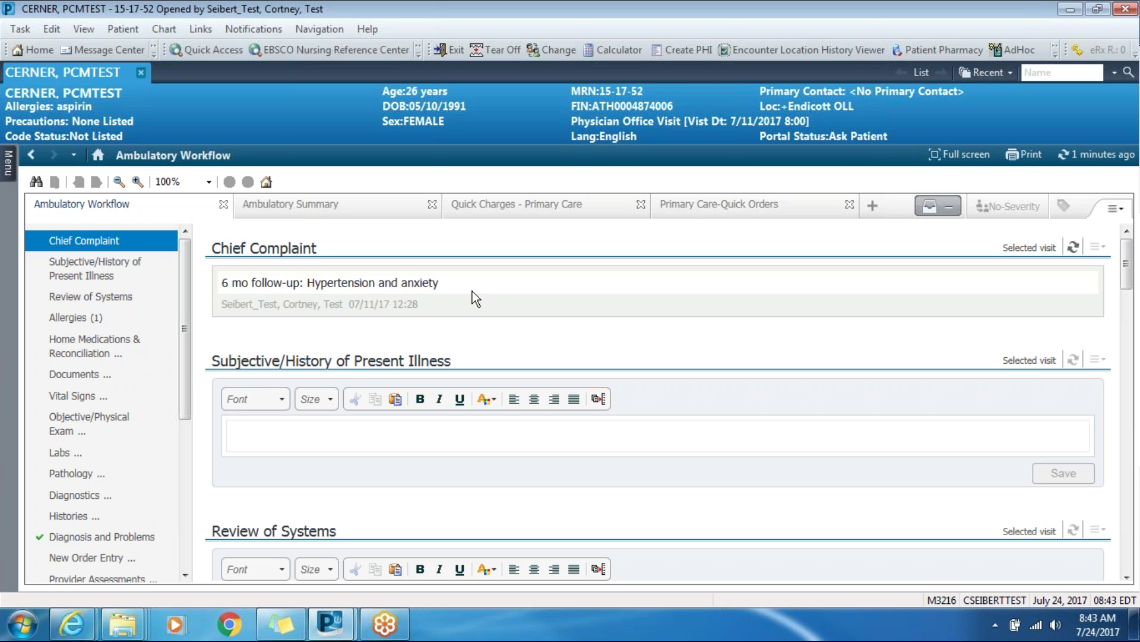
Step: Insert the /asthmaHPI auto text in Subjective/History of Present Illness and step through its blank fields
{"action": "scroll", "coordinate": [1129, 267], "scroll_direction": "down", "scroll_amount": 2}
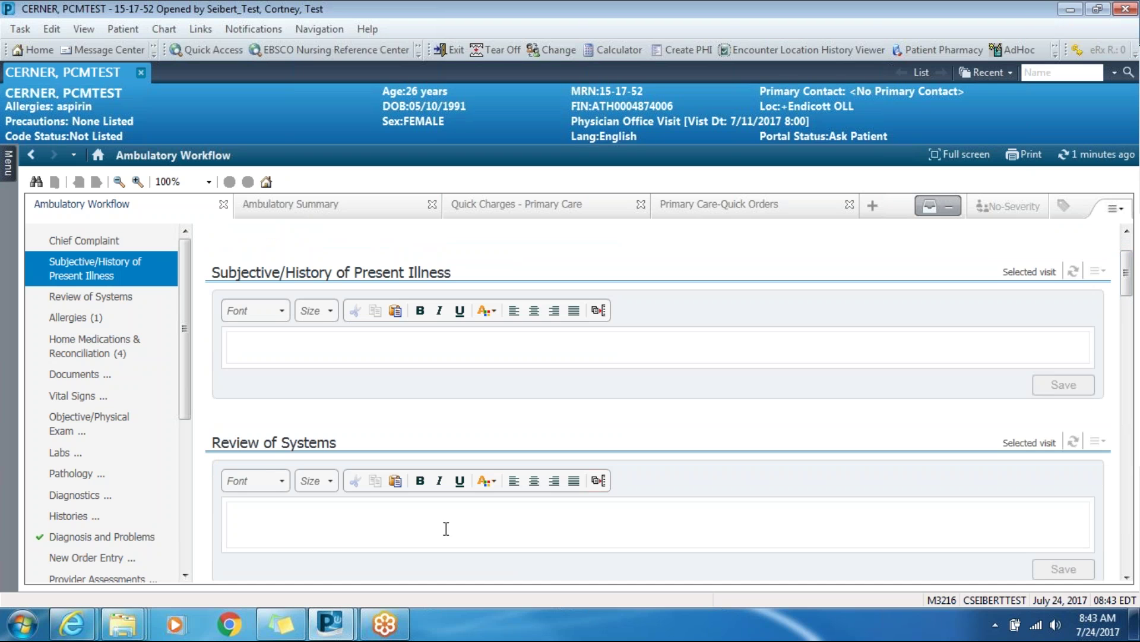
{"action": "left_click_drag", "start_coordinate": [1128, 274], "coordinate": [1129, 287]}
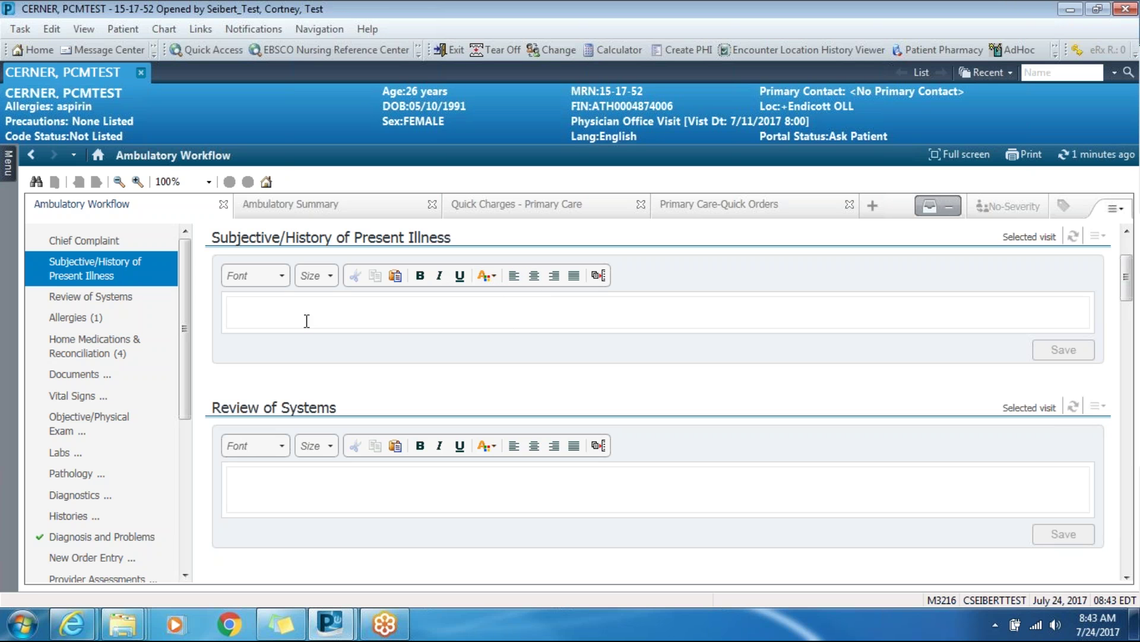
{"action": "left_click", "coordinate": [285, 311]}
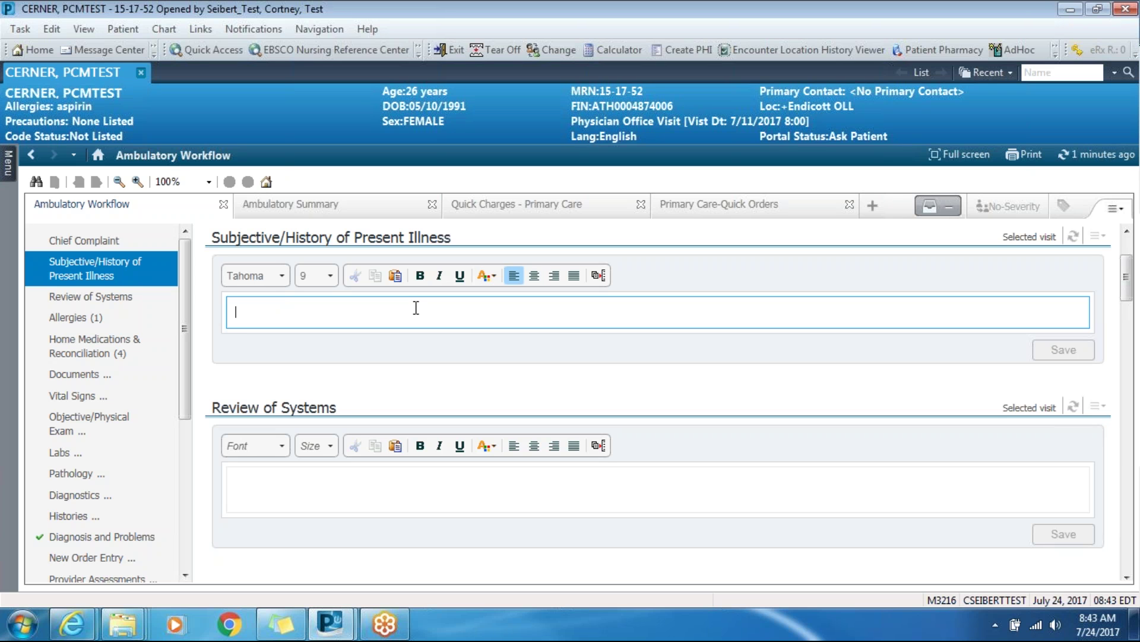
{"action": "type", "text": "/"}
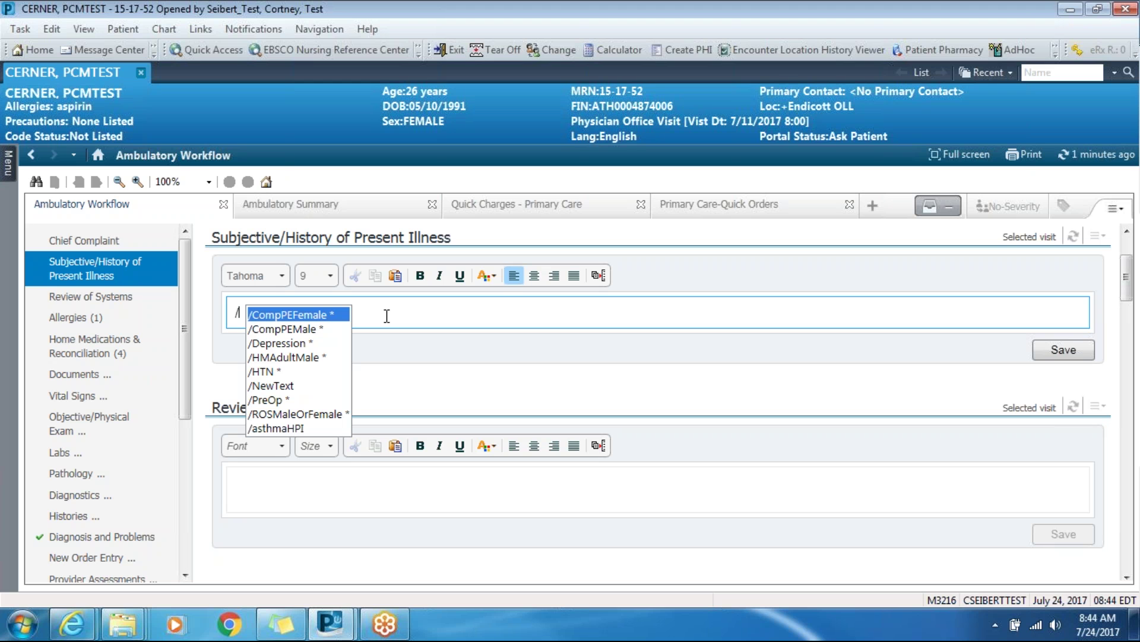
{"action": "left_click", "coordinate": [294, 429]}
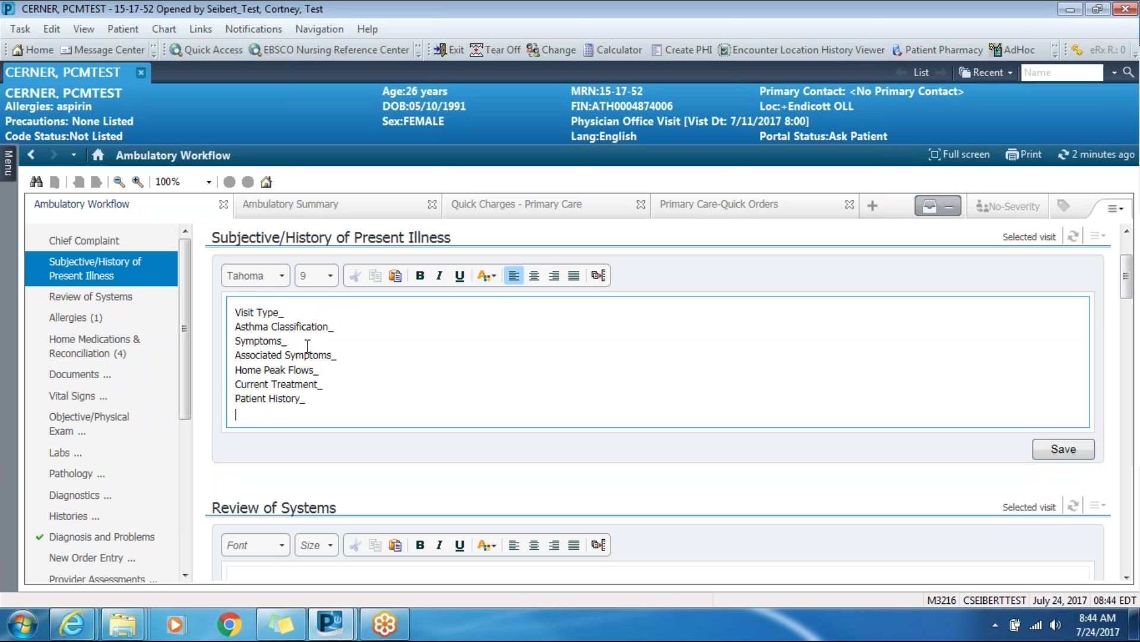
{"action": "key", "text": "F3"}
{"action": "key", "text": "F3"}
{"action": "key", "text": "F3"}
{"action": "key", "text": "F3"}
Step: Replace the asthma text in Subjective/History of Present Illness with the /HTN auto text
{"action": "left_click_drag", "start_coordinate": [327, 398], "coordinate": [229, 300]}
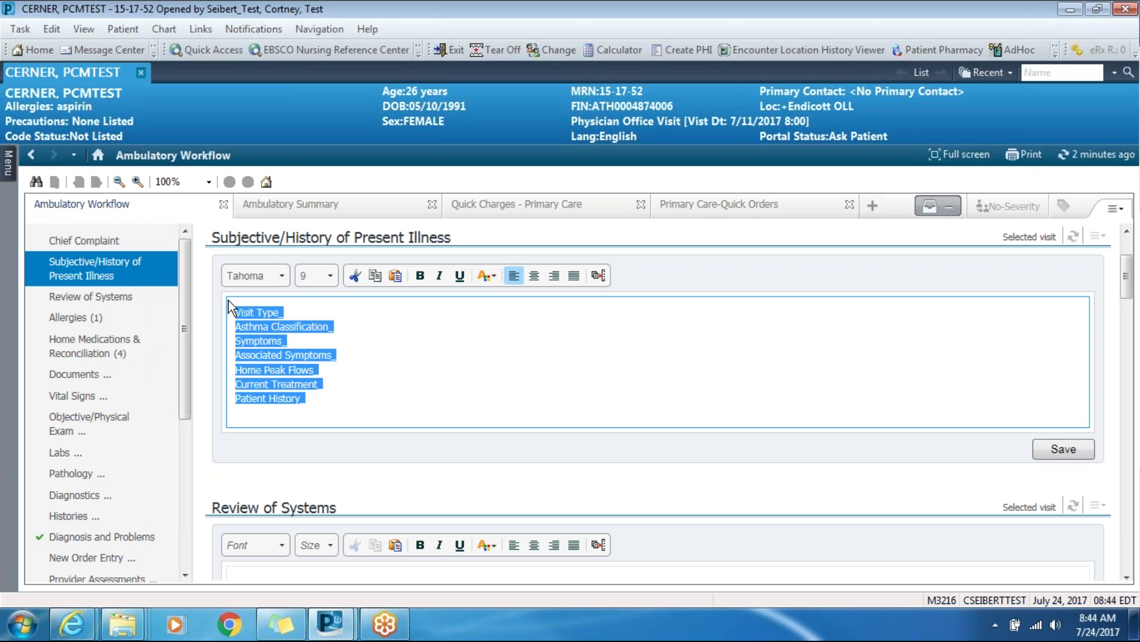
{"action": "type", "text": "/"}
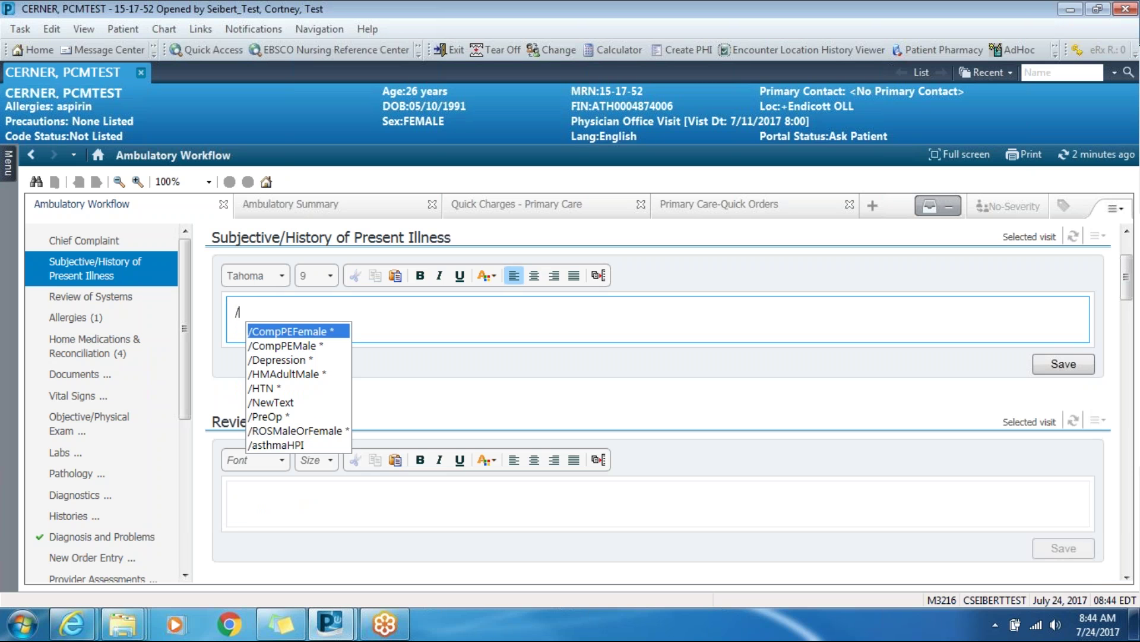
{"action": "left_click", "coordinate": [266, 389]}
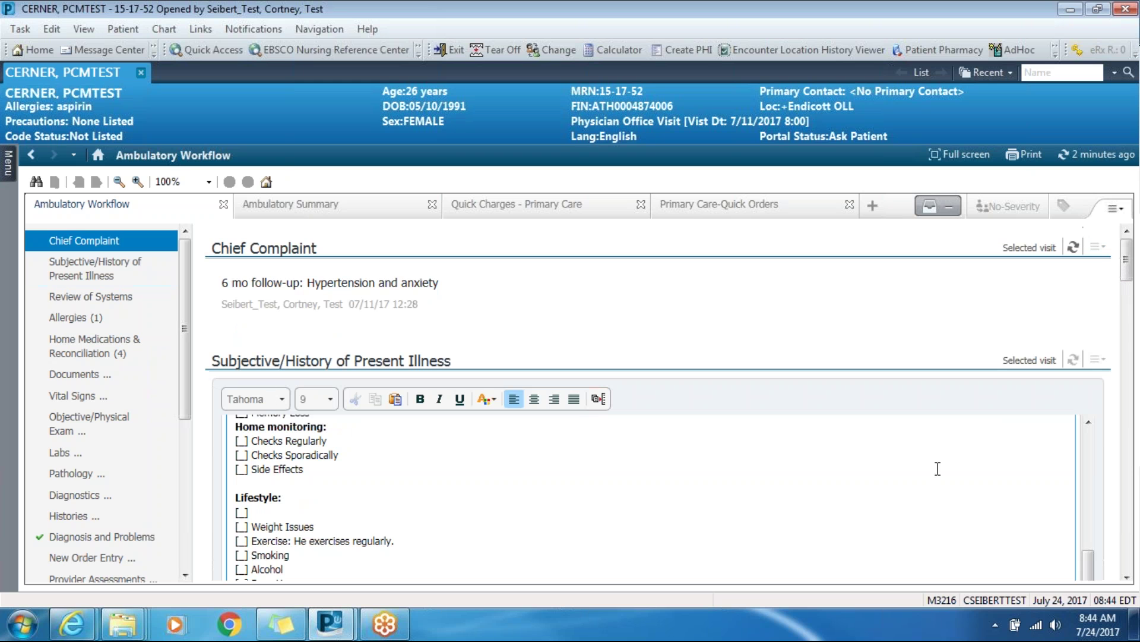
{"action": "left_click_drag", "start_coordinate": [1125, 259], "coordinate": [1125, 274]}
{"action": "left_click_drag", "start_coordinate": [1079, 449], "coordinate": [1110, 329]}
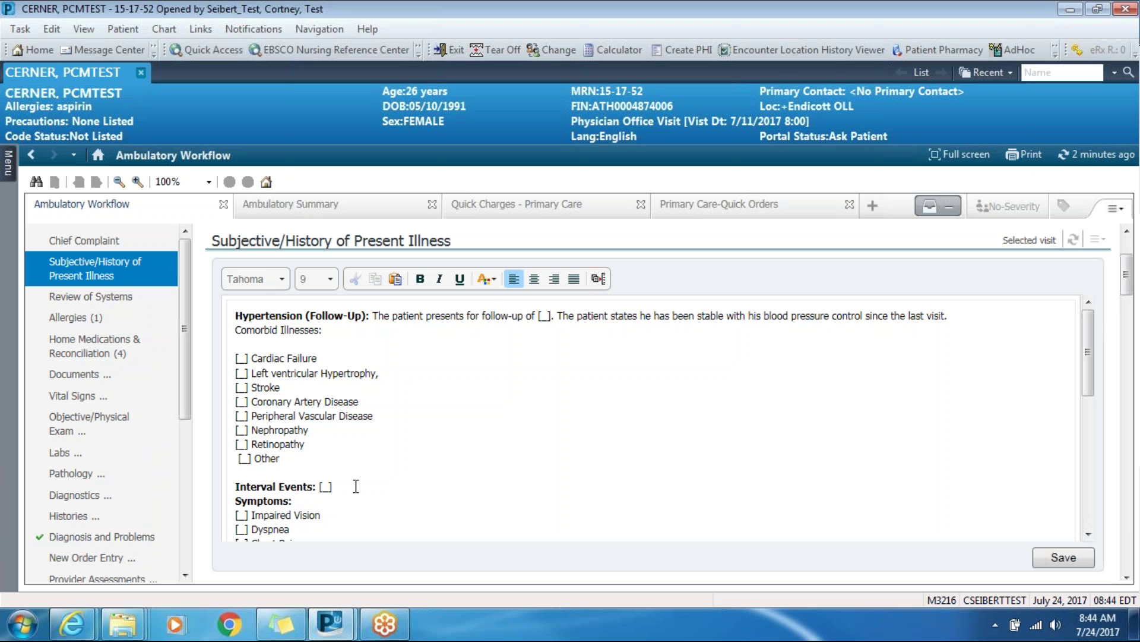
Step: Mark Stroke with an X among the comorbid illnesses of the hypertension follow-up template
{"action": "left_click", "coordinate": [503, 324]}
{"action": "key", "text": "F3"}
{"action": "key", "text": "F3"}
{"action": "key", "text": "F3"}
{"action": "key", "text": "F3"}
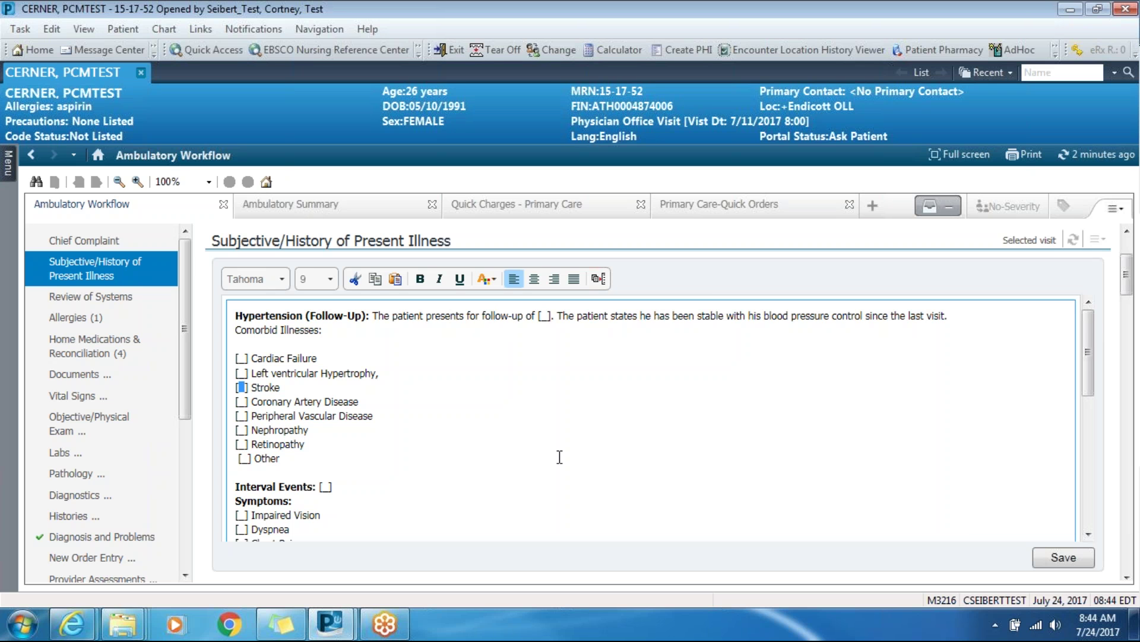
{"action": "type", "text": "X"}
Step: Insert the /ROSMaleOrFemale auto text in the empty Review of Systems section
{"action": "scroll", "coordinate": [458, 461], "scroll_direction": "down", "scroll_amount": 3}
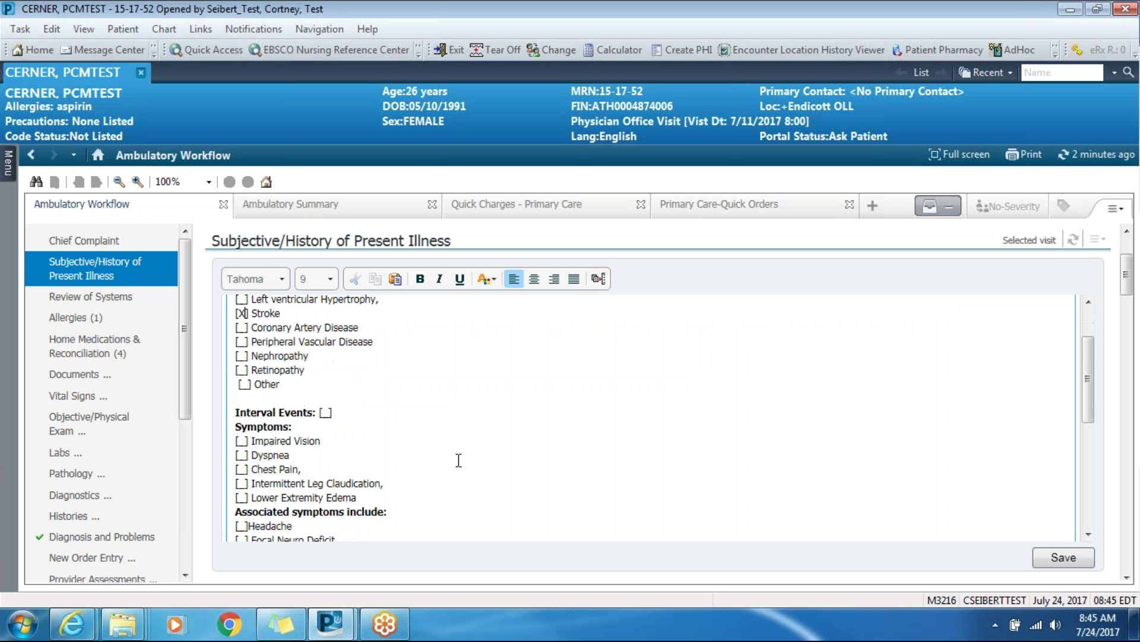
{"action": "left_click_drag", "start_coordinate": [1134, 272], "coordinate": [1137, 311]}
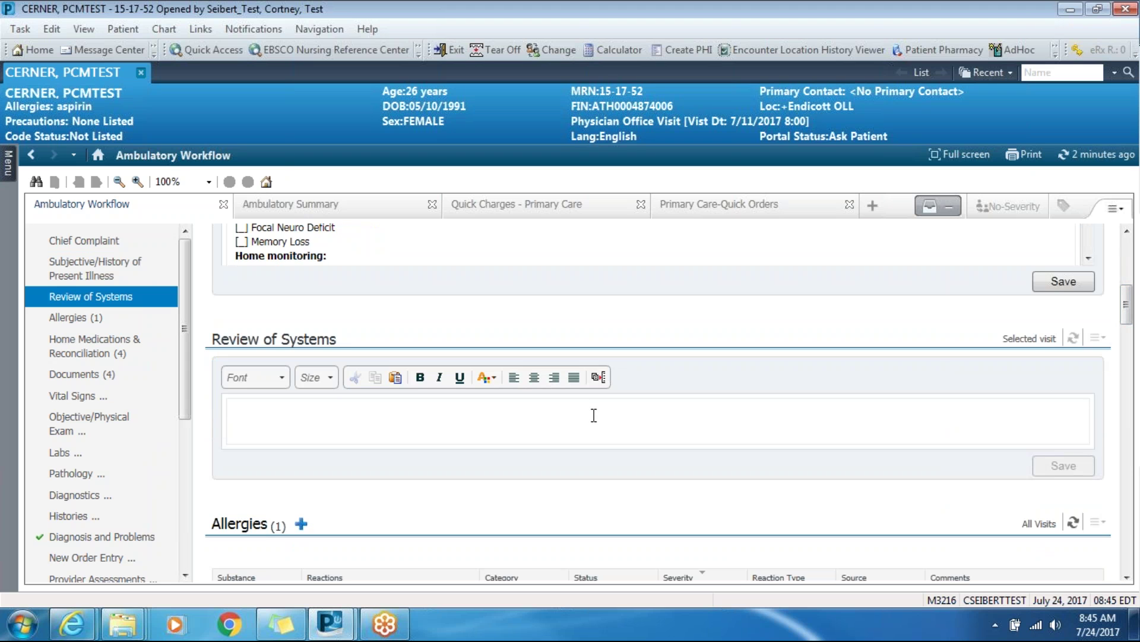
{"action": "left_click", "coordinate": [327, 422]}
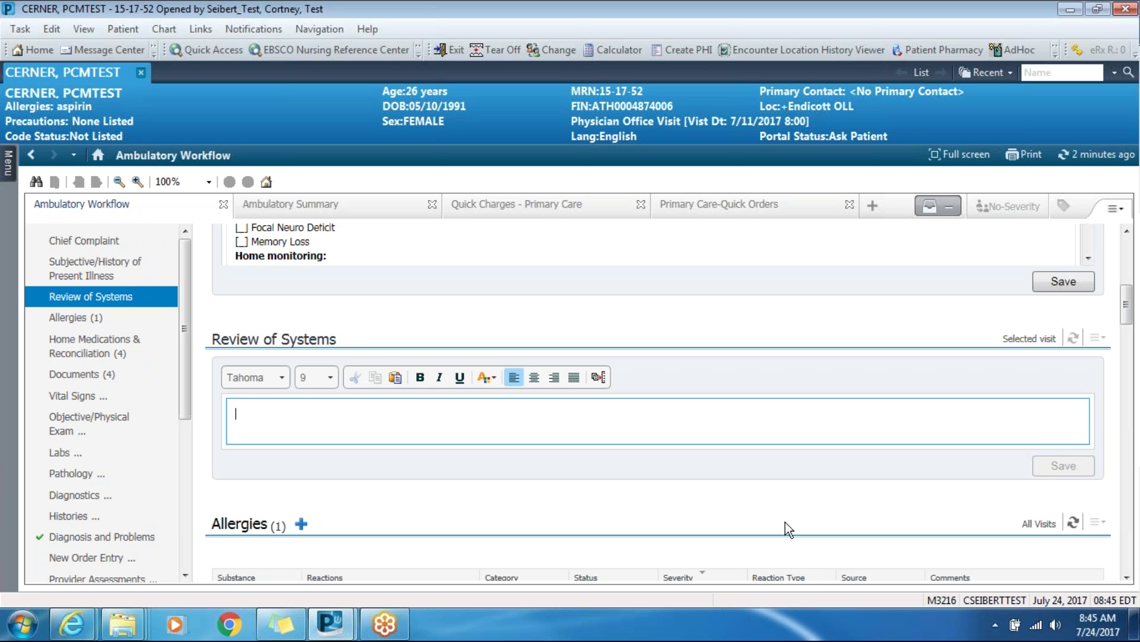
{"action": "type", "text": "/"}
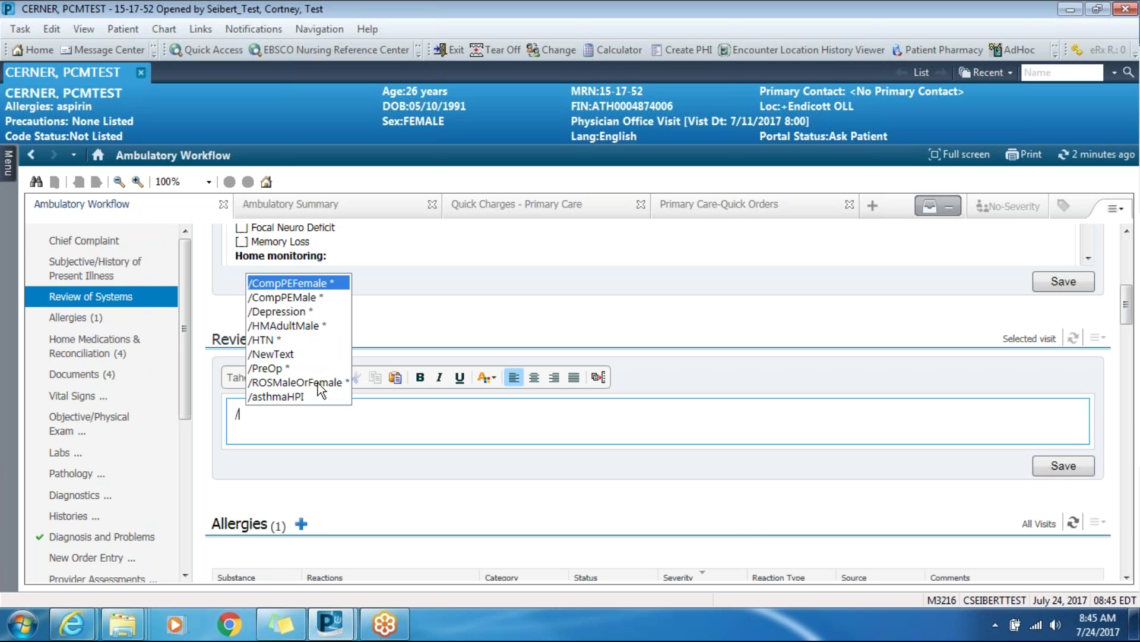
{"action": "left_click", "coordinate": [329, 382]}
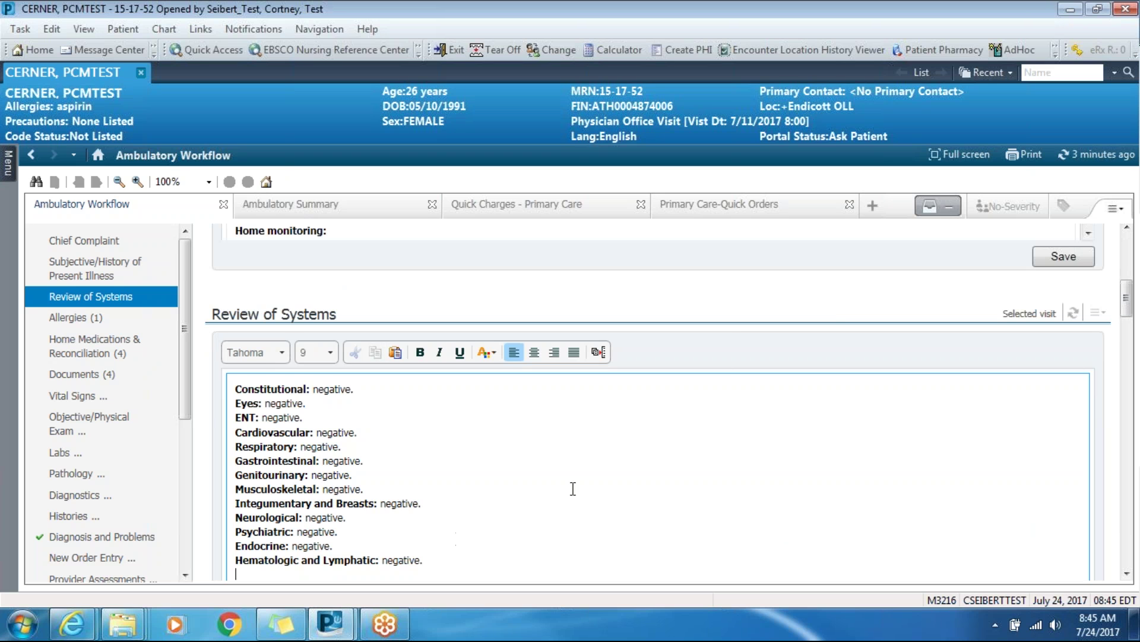
{"action": "scroll", "coordinate": [571, 489], "scroll_direction": "down", "scroll_amount": 1}
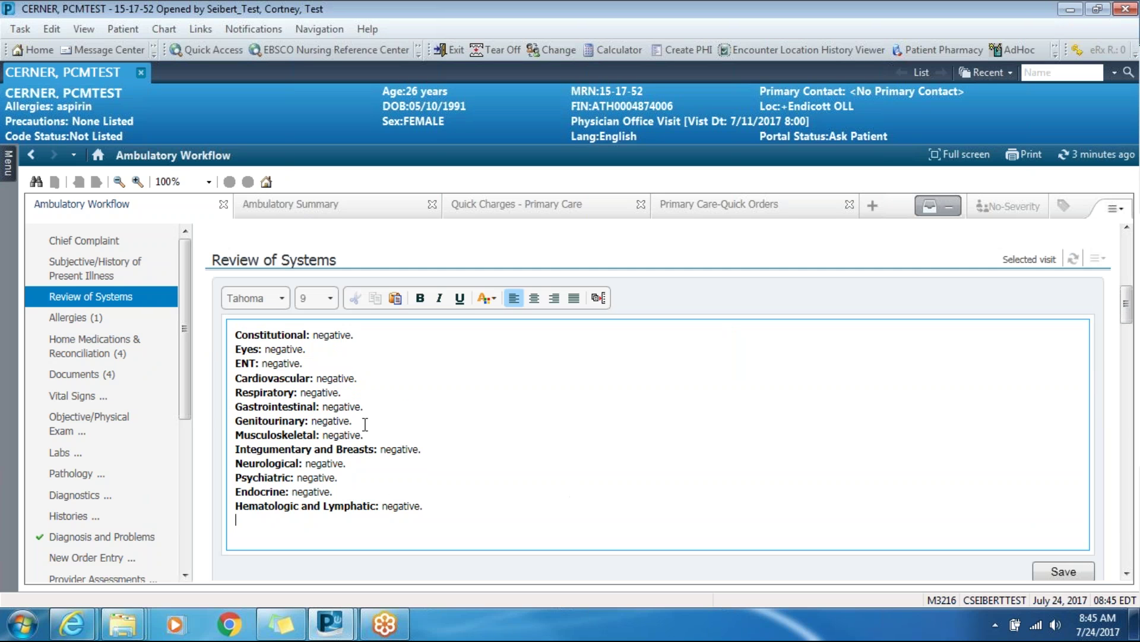
Step: Replace the Cardiovascular finding with "Patient is having increased episodes of High BP at night." and save the Review of Systems
{"action": "left_click_drag", "start_coordinate": [317, 378], "coordinate": [368, 377]}
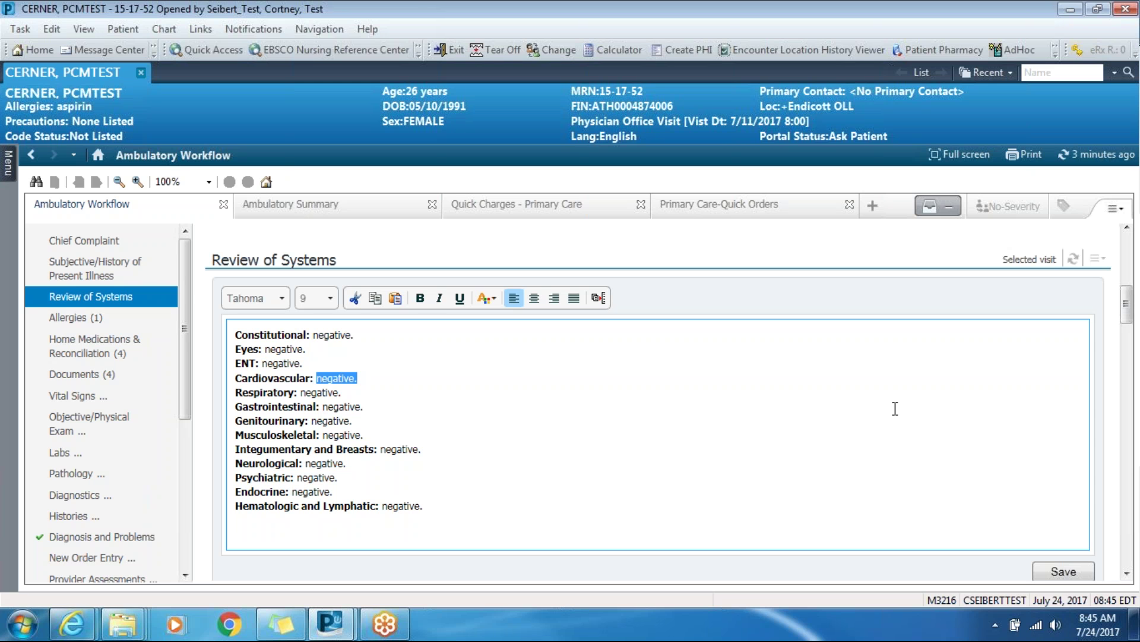
{"action": "type", "text": "Pat"}
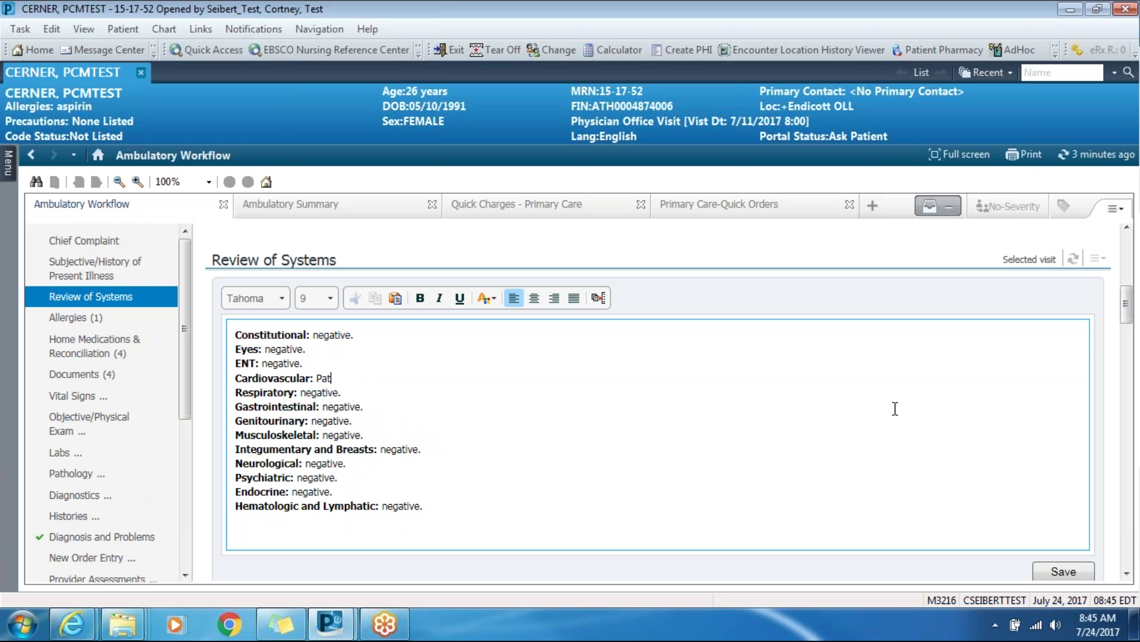
{"action": "type", "text": "ient is having increased"}
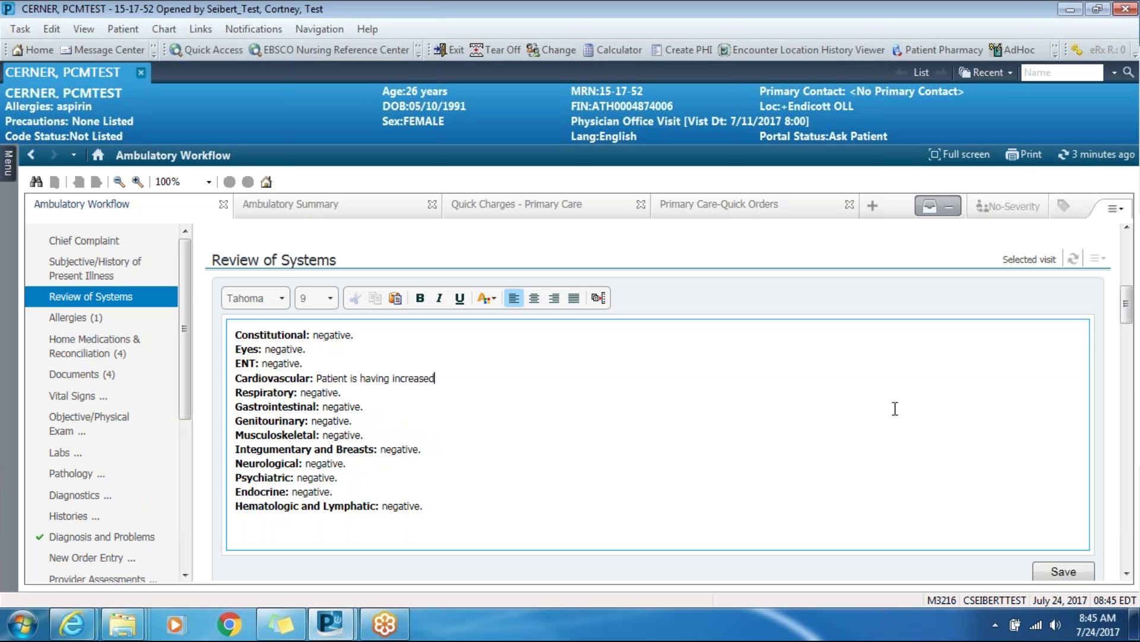
{"action": "type", "text": " espisodes of High BP and"}
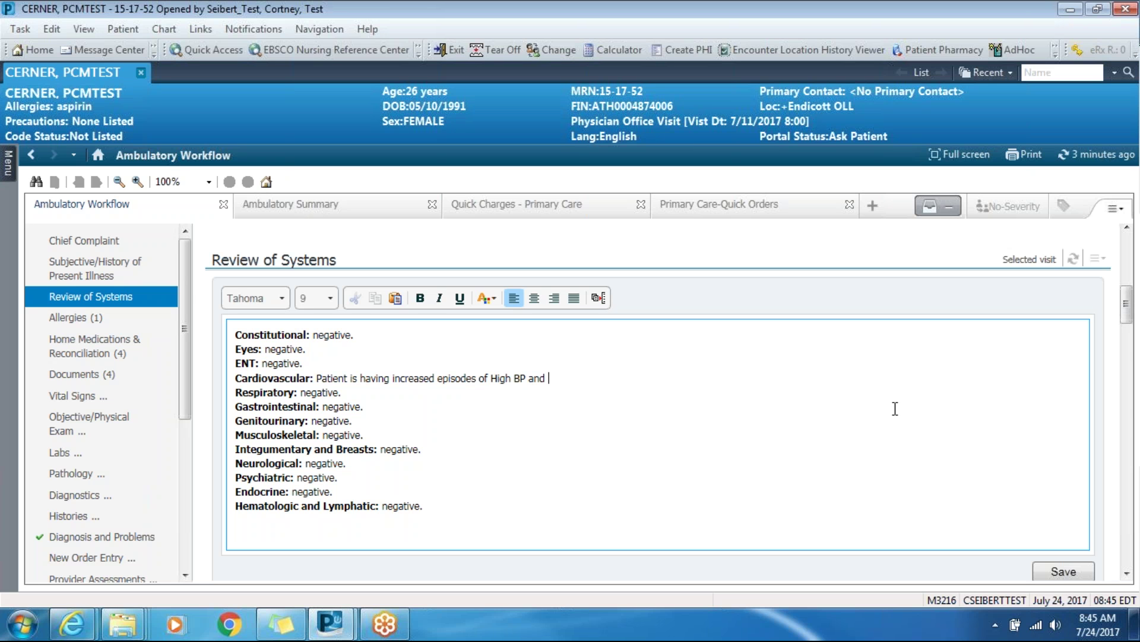
{"action": "key", "text": "BackSpace"}
{"action": "key", "text": "BackSpace"}
{"action": "key", "text": "BackSpace"}
{"action": "type", "text": "t night."}
{"action": "left_click", "coordinate": [1058, 572]}
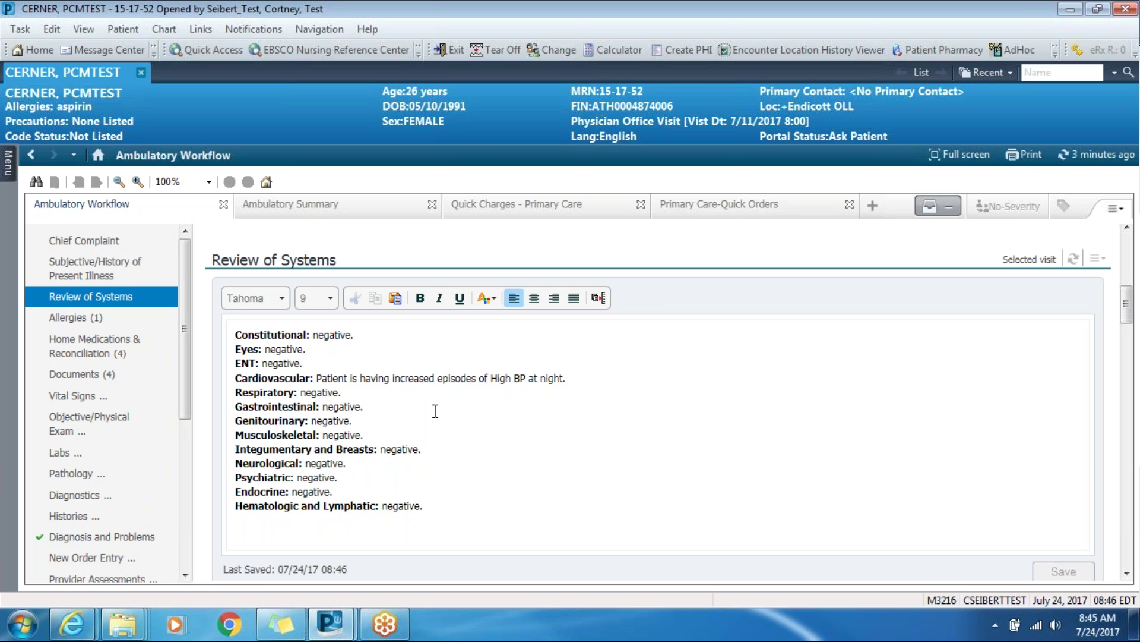
Step: Complete the reconciliation of the patient's allergies
{"action": "scroll", "coordinate": [605, 435], "scroll_direction": "down", "scroll_amount": 5}
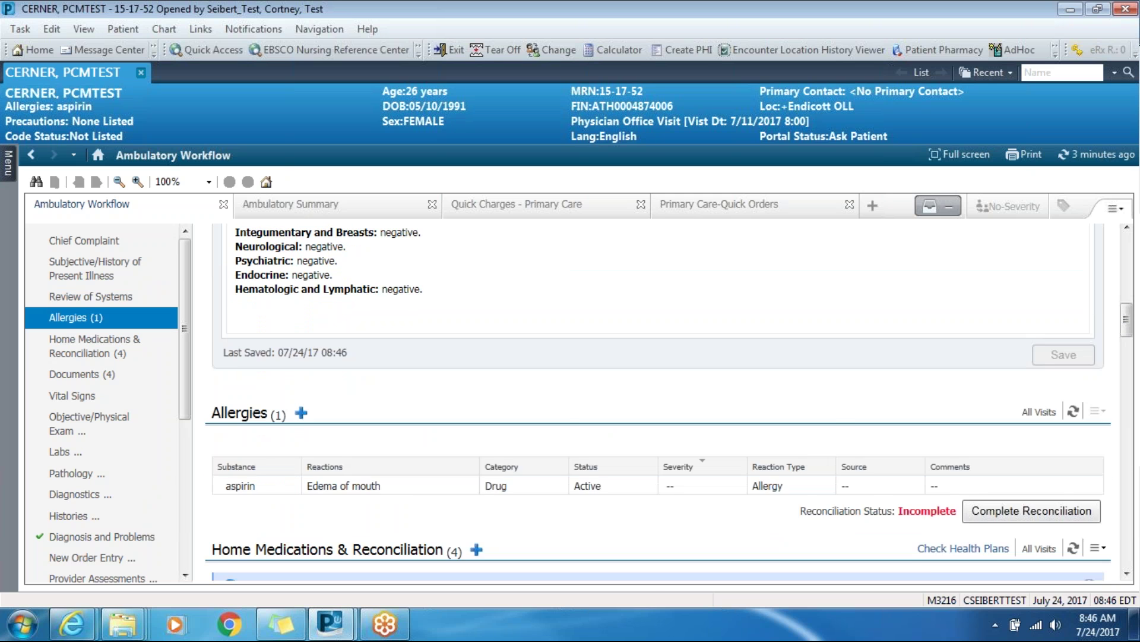
{"action": "scroll", "coordinate": [659, 404], "scroll_direction": "down", "scroll_amount": 1}
{"action": "scroll", "coordinate": [658, 404], "scroll_direction": "down", "scroll_amount": 1}
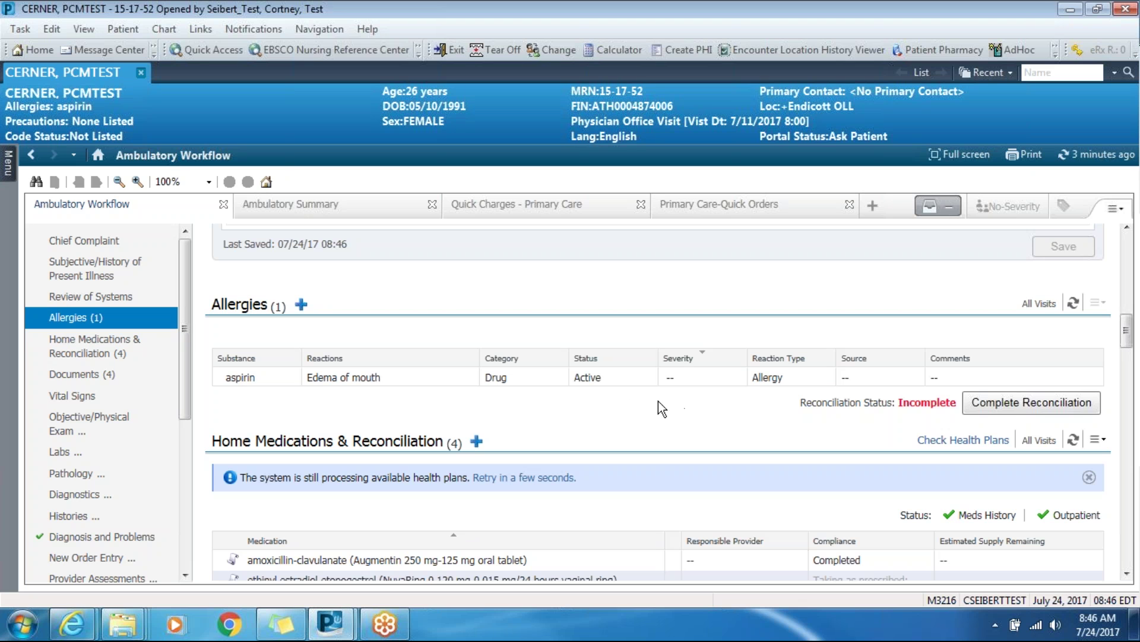
{"action": "left_click", "coordinate": [1029, 404]}
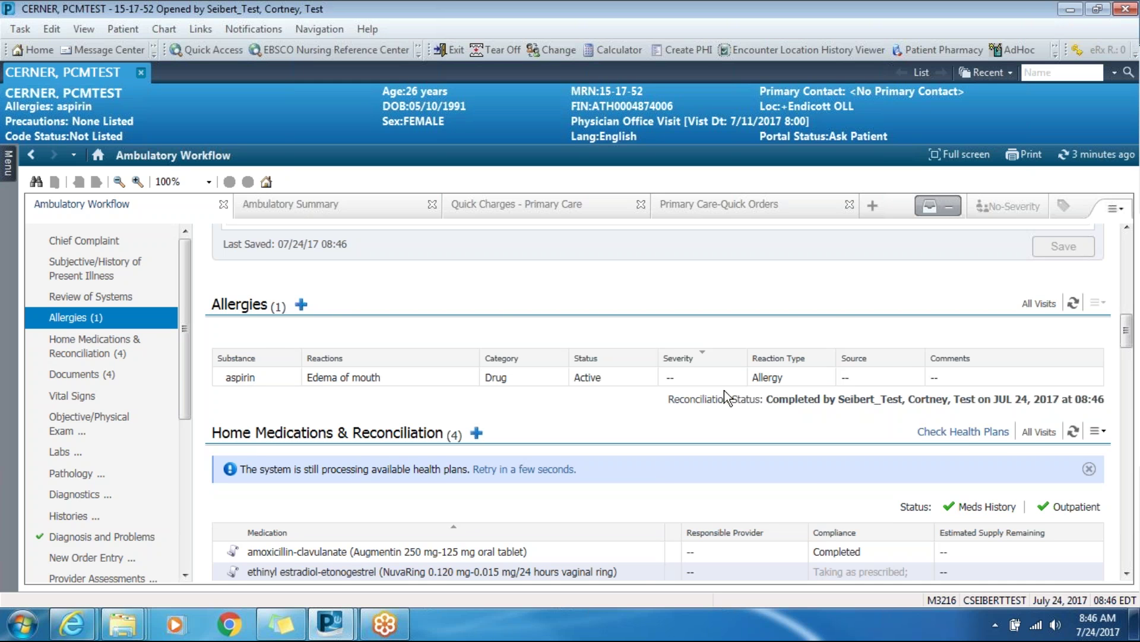
Step: Open the Outpatient order reconciliation for the patient's home medications
{"action": "scroll", "coordinate": [745, 414], "scroll_direction": "down", "scroll_amount": 1}
{"action": "scroll", "coordinate": [744, 412], "scroll_direction": "down", "scroll_amount": 1}
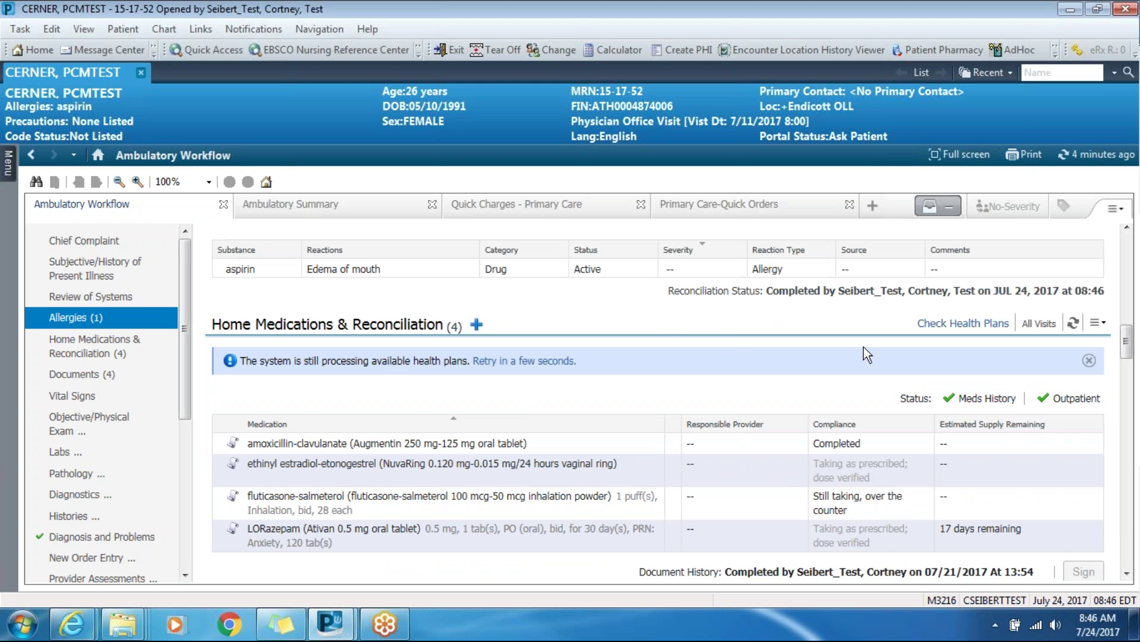
{"action": "mouse_move", "coordinate": [1073, 407]}
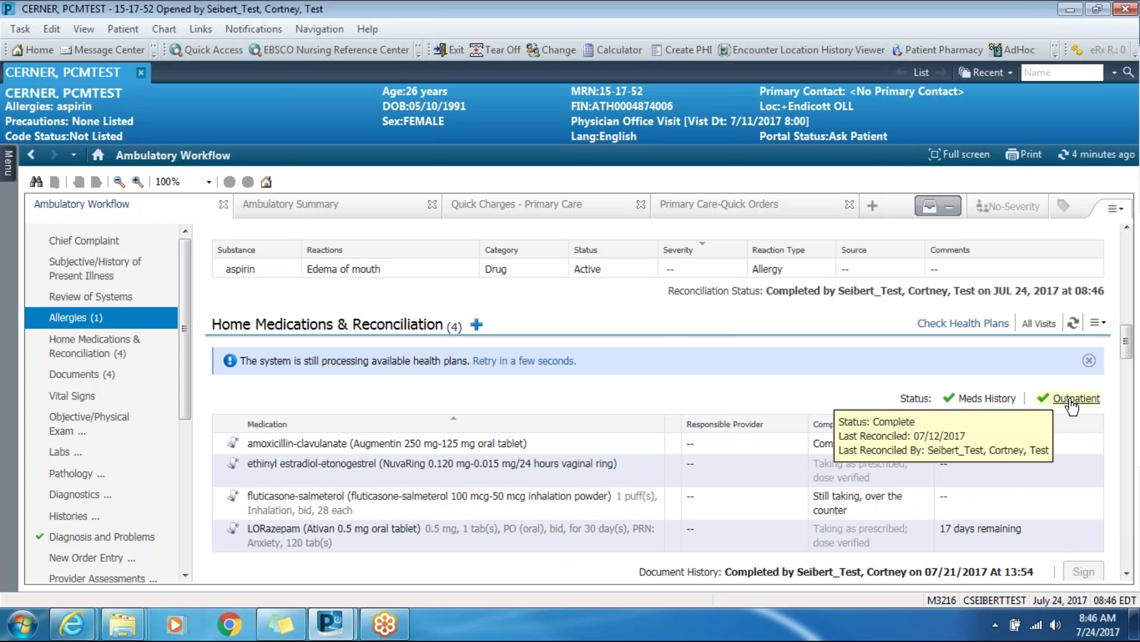
{"action": "left_click", "coordinate": [1073, 399]}
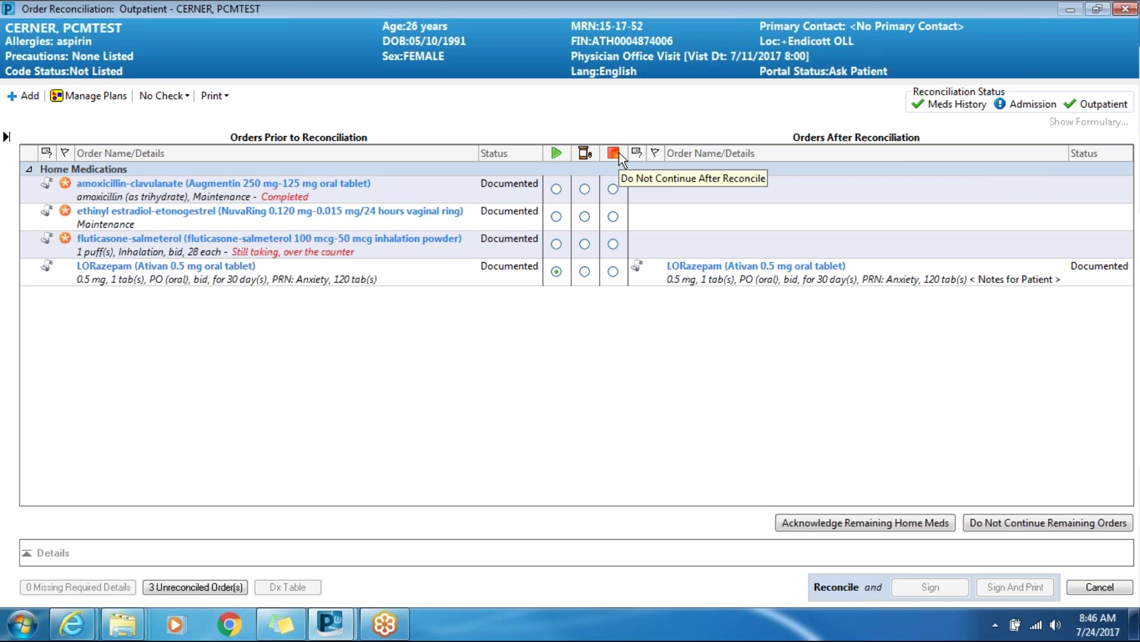
Step: Mark the amoxicillin-clavulanate (Augmentin 250 mg-125 mg oral tablet) home medication as do not continue after reconciliation
{"action": "mouse_move", "coordinate": [318, 218]}
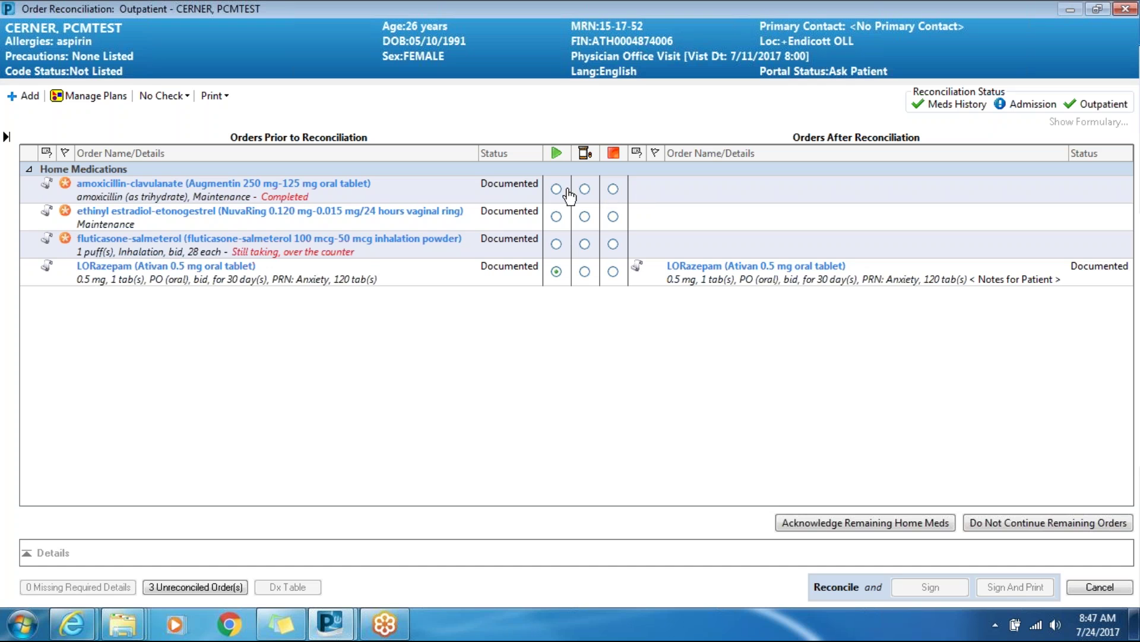
{"action": "mouse_move", "coordinate": [294, 202]}
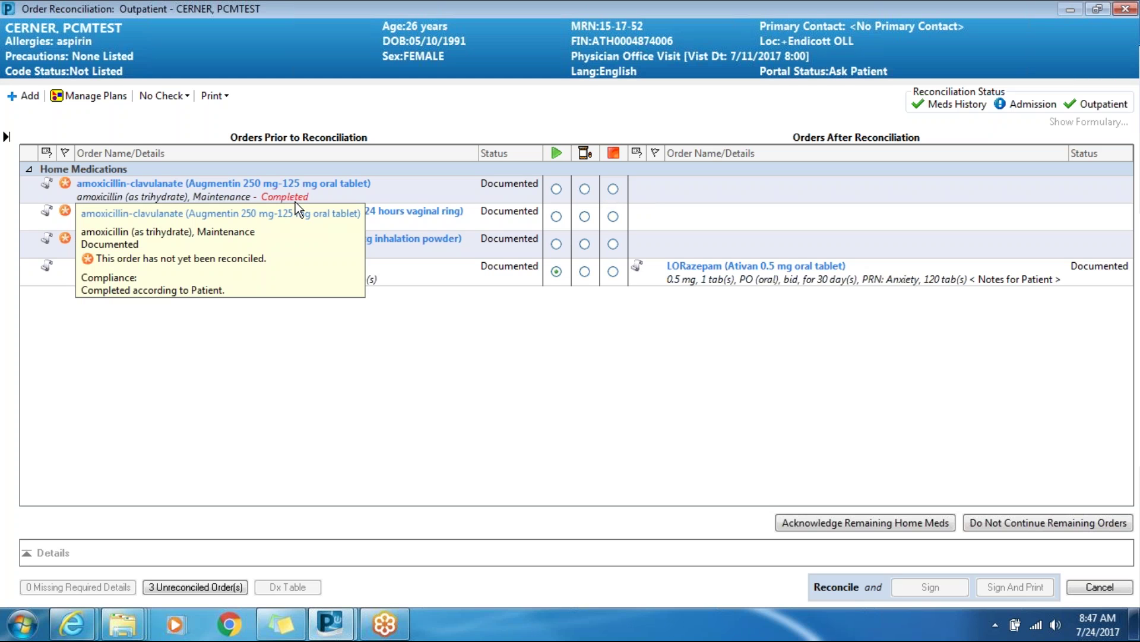
{"action": "left_click", "coordinate": [615, 189]}
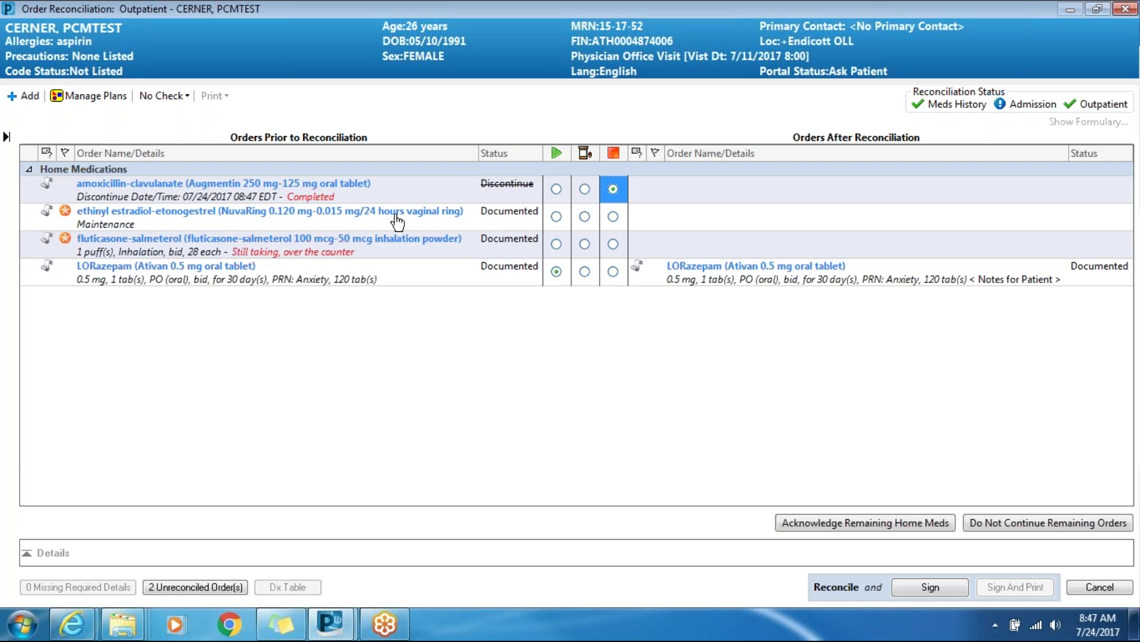
Step: Convert the fluticasone-salmeterol 100 mcg-50 mcg inhalation powder home medication into a prescription
{"action": "mouse_move", "coordinate": [397, 220]}
{"action": "left_click", "coordinate": [585, 246]}
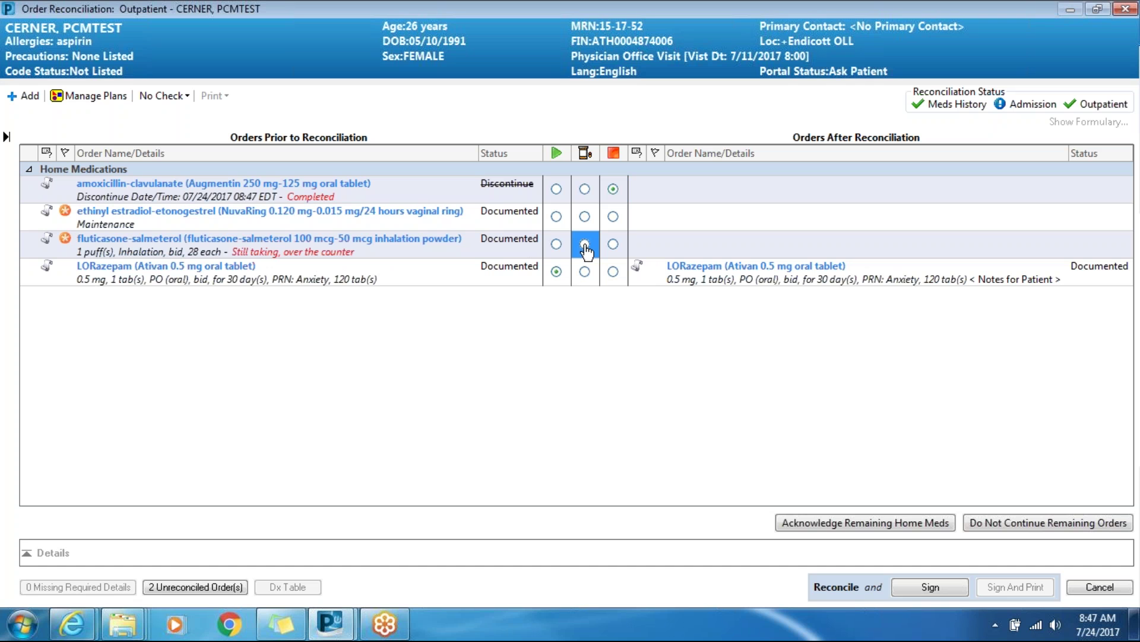
{"action": "left_click", "coordinate": [585, 245]}
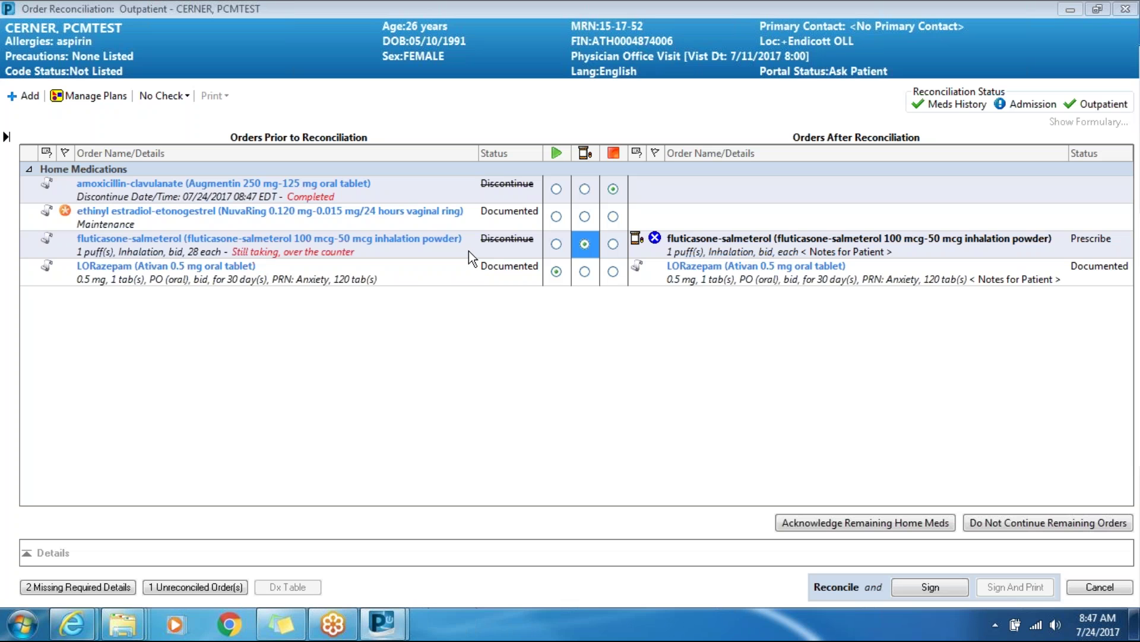
Step: Set the fluticasone-salmeterol prescription to dispense 1 each, with routing "Do Not Send: other reason (Rx)"
{"action": "mouse_move", "coordinate": [772, 244]}
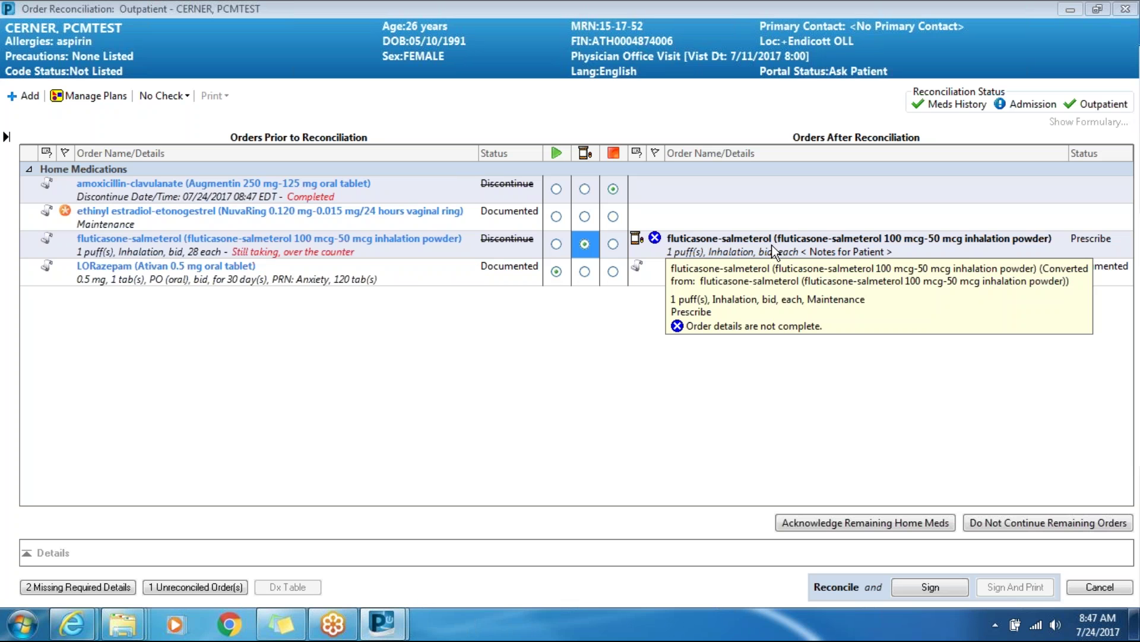
{"action": "left_click", "coordinate": [772, 244]}
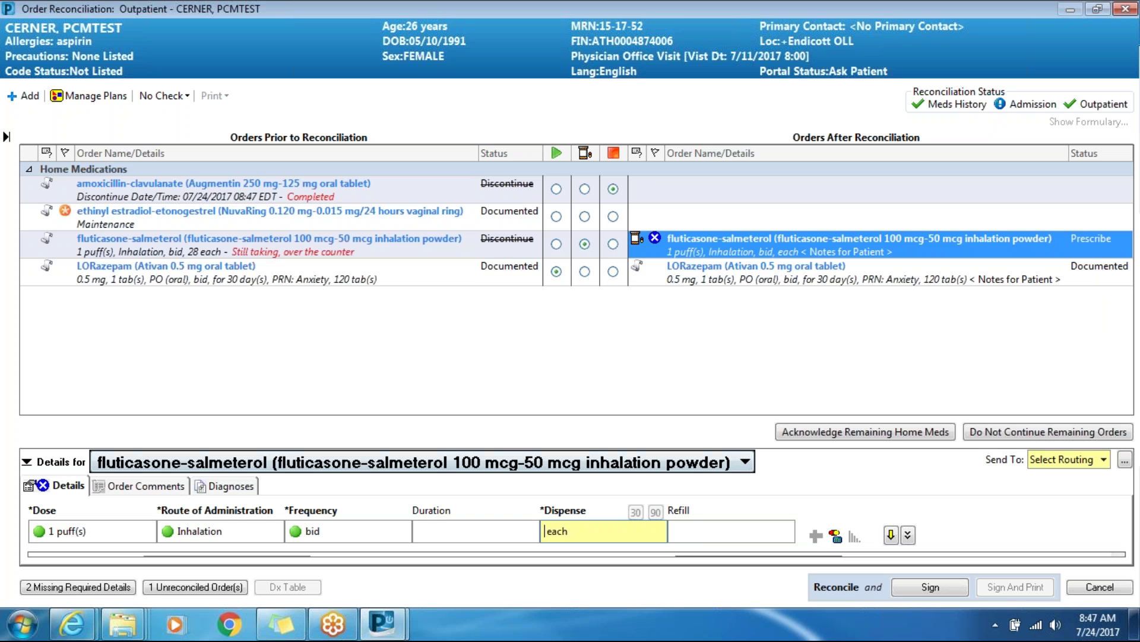
{"action": "type", "text": "1"}
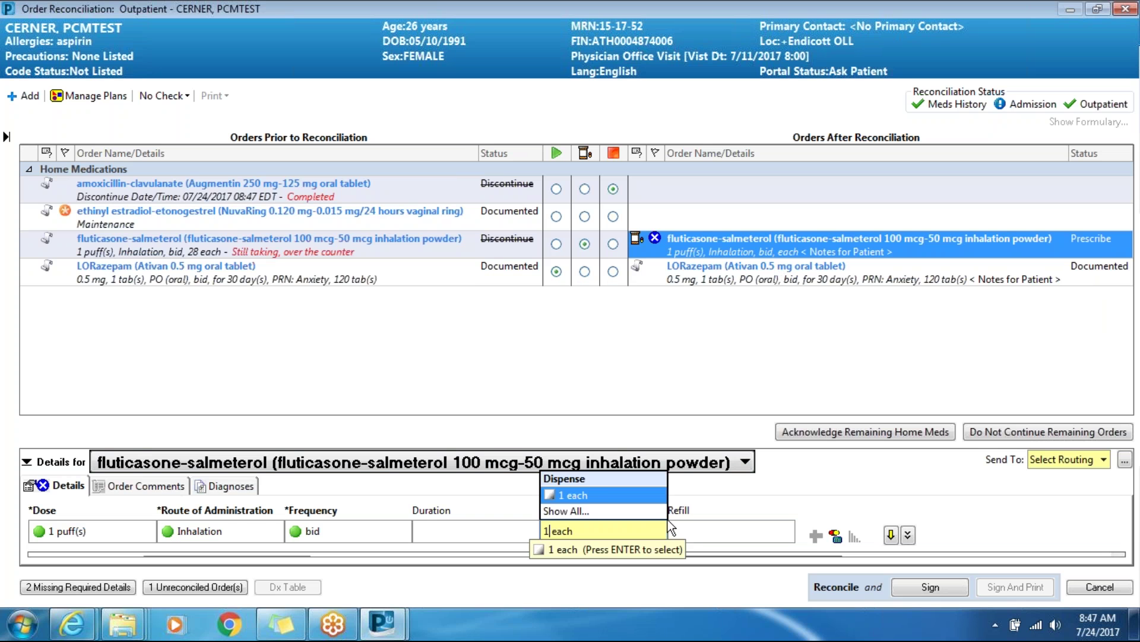
{"action": "left_click", "coordinate": [618, 494]}
{"action": "left_click", "coordinate": [1053, 460]}
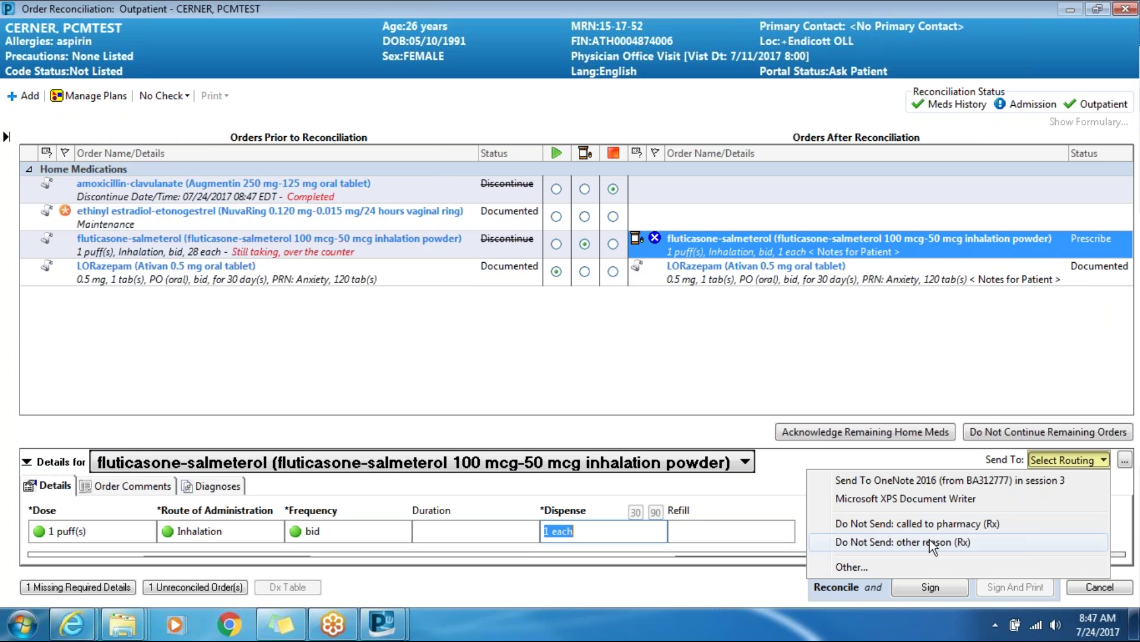
{"action": "left_click", "coordinate": [890, 541]}
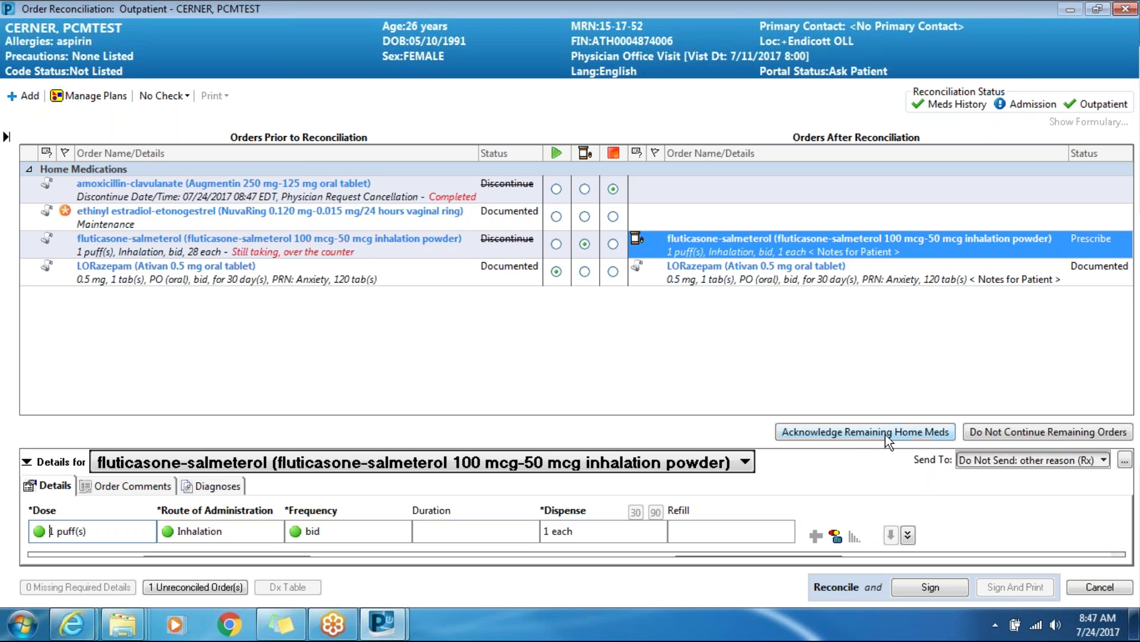
Step: Acknowledge the remaining home medications and sign the outpatient reconciliation
{"action": "left_click", "coordinate": [849, 431]}
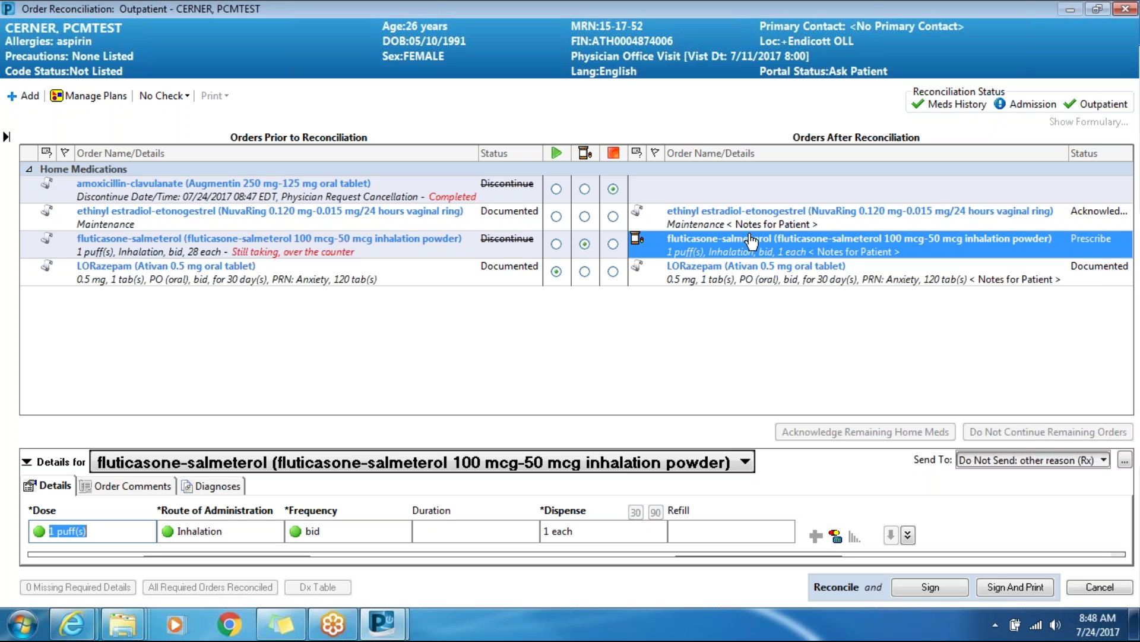
{"action": "left_click", "coordinate": [950, 587]}
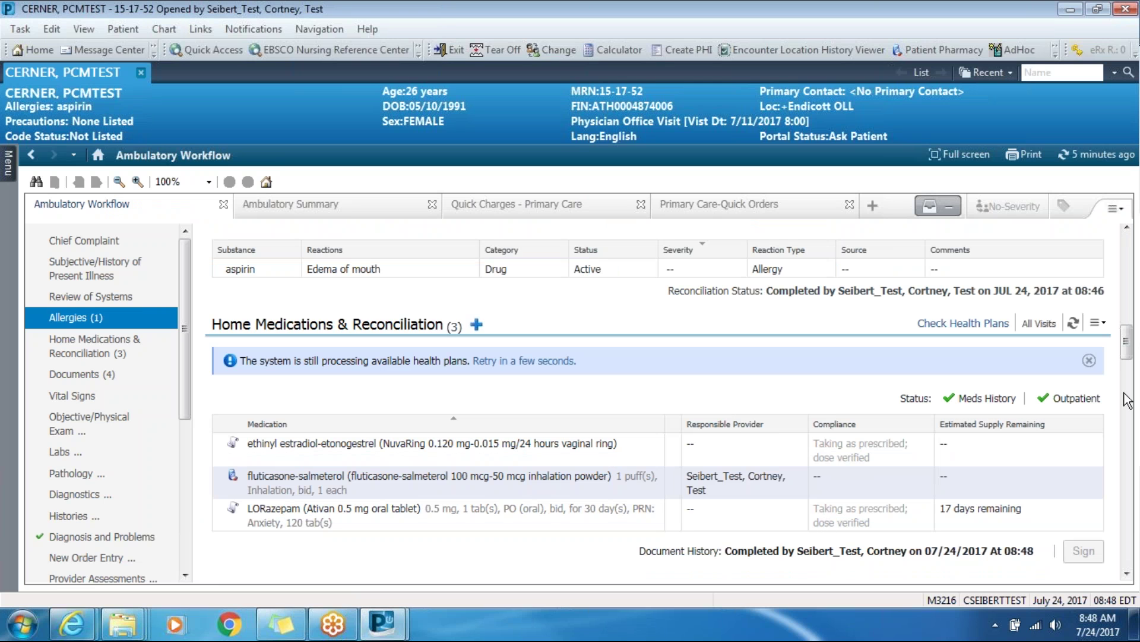
Step: Open the Yearly HTN Follow-Up note from Documents and tag its Lifestyle section
{"action": "left_click_drag", "start_coordinate": [1128, 354], "coordinate": [1132, 375]}
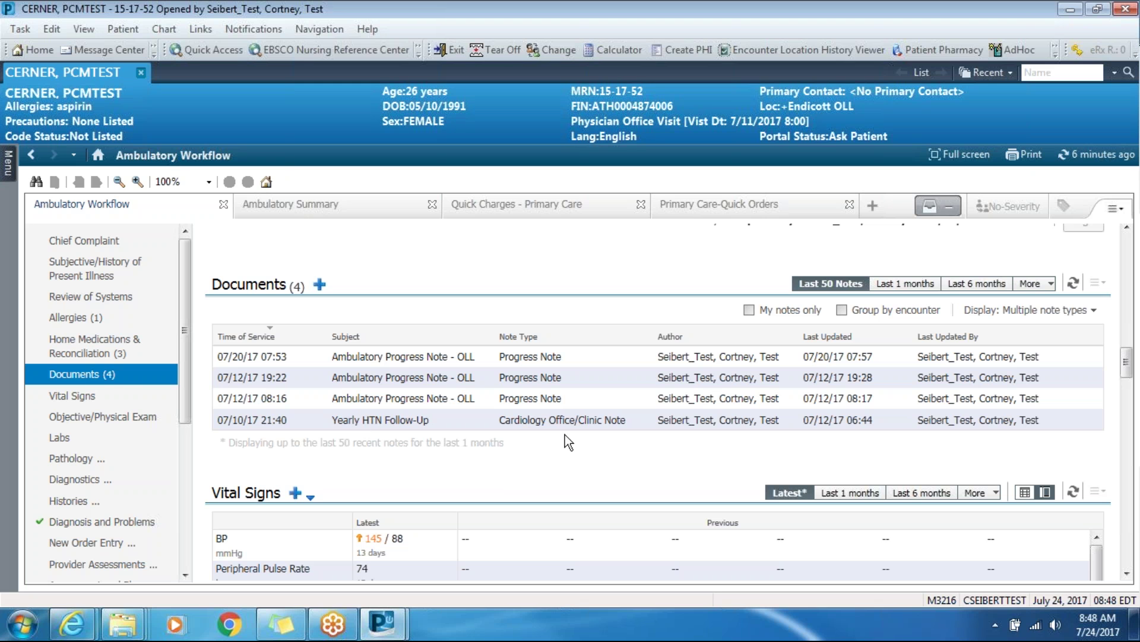
{"action": "left_click", "coordinate": [387, 423]}
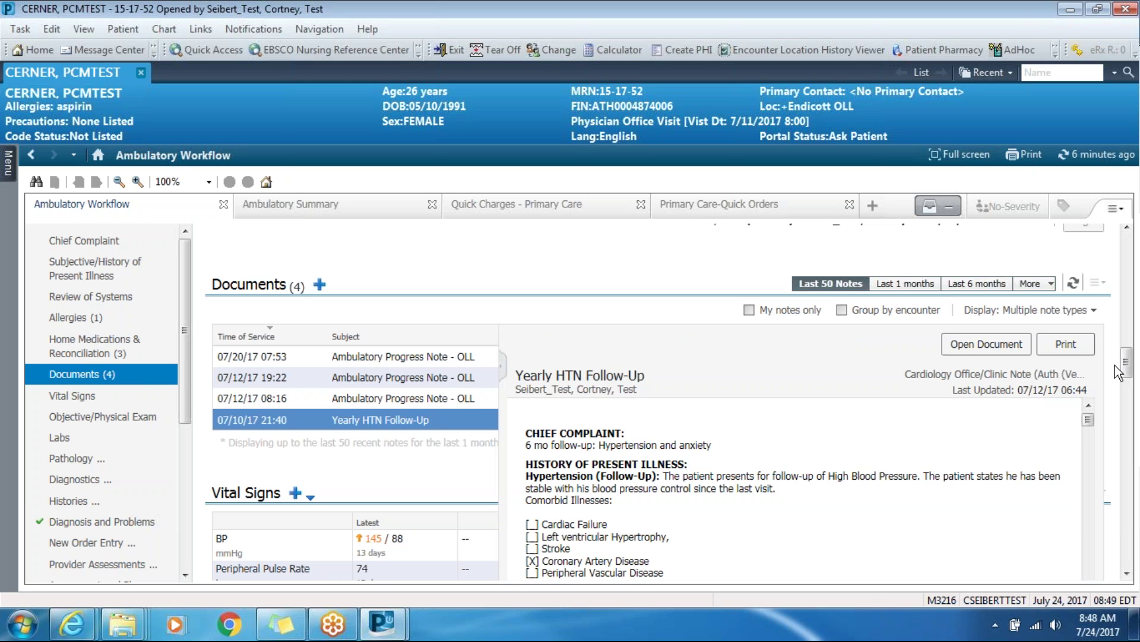
{"action": "scroll", "coordinate": [1127, 363], "scroll_direction": "down", "scroll_amount": 3}
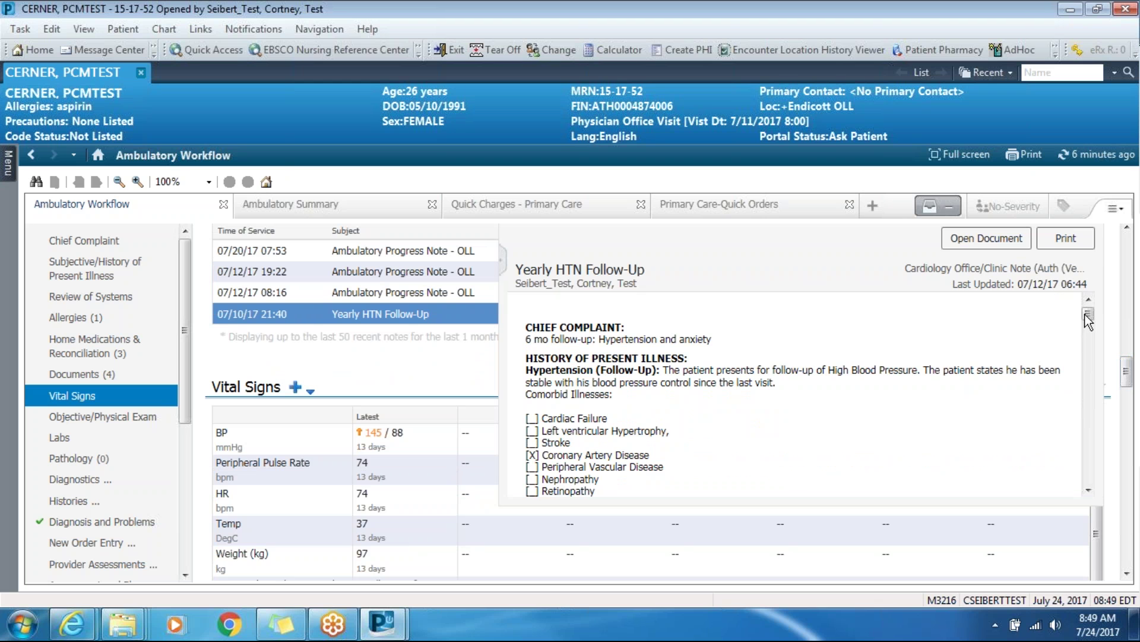
{"action": "left_click_drag", "start_coordinate": [1088, 320], "coordinate": [1091, 341]}
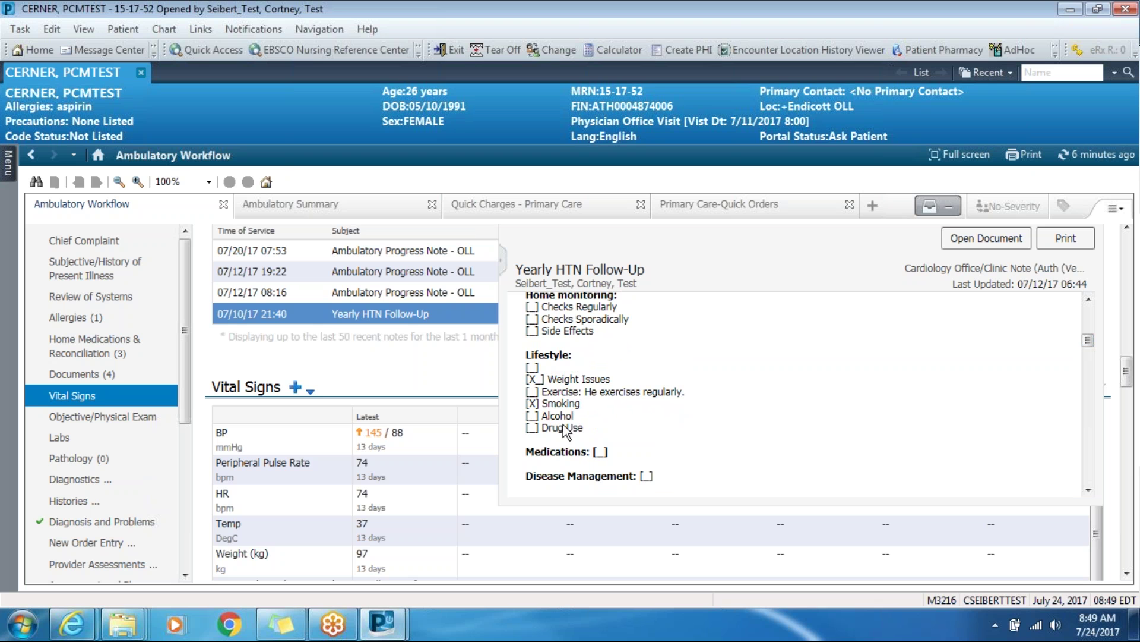
{"action": "left_click_drag", "start_coordinate": [552, 412], "coordinate": [538, 357]}
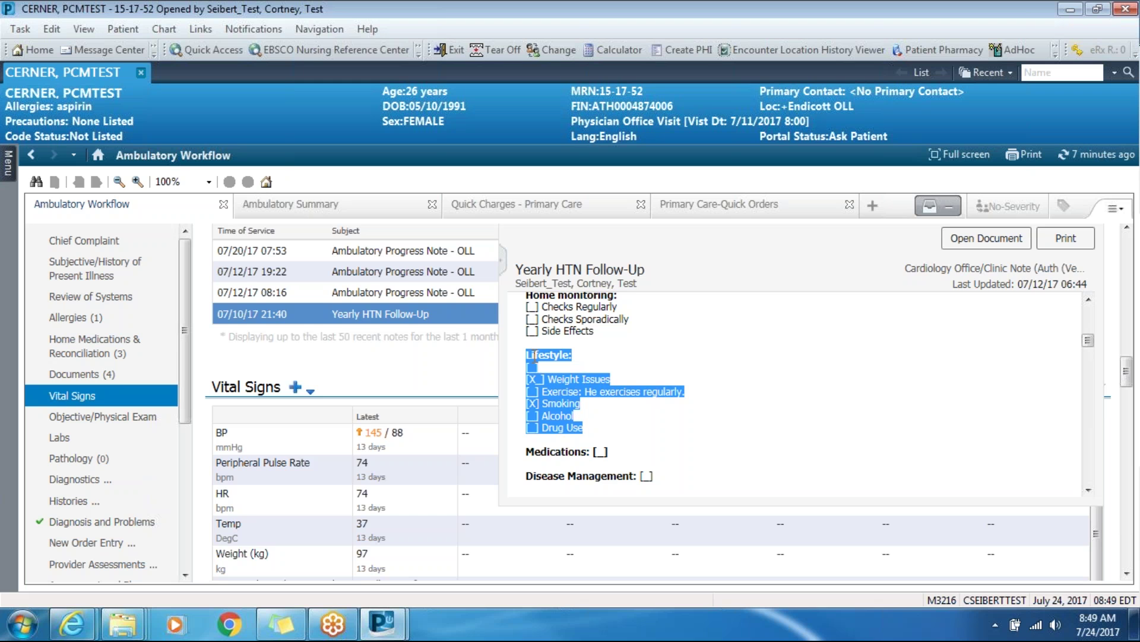
{"action": "left_click", "coordinate": [591, 429]}
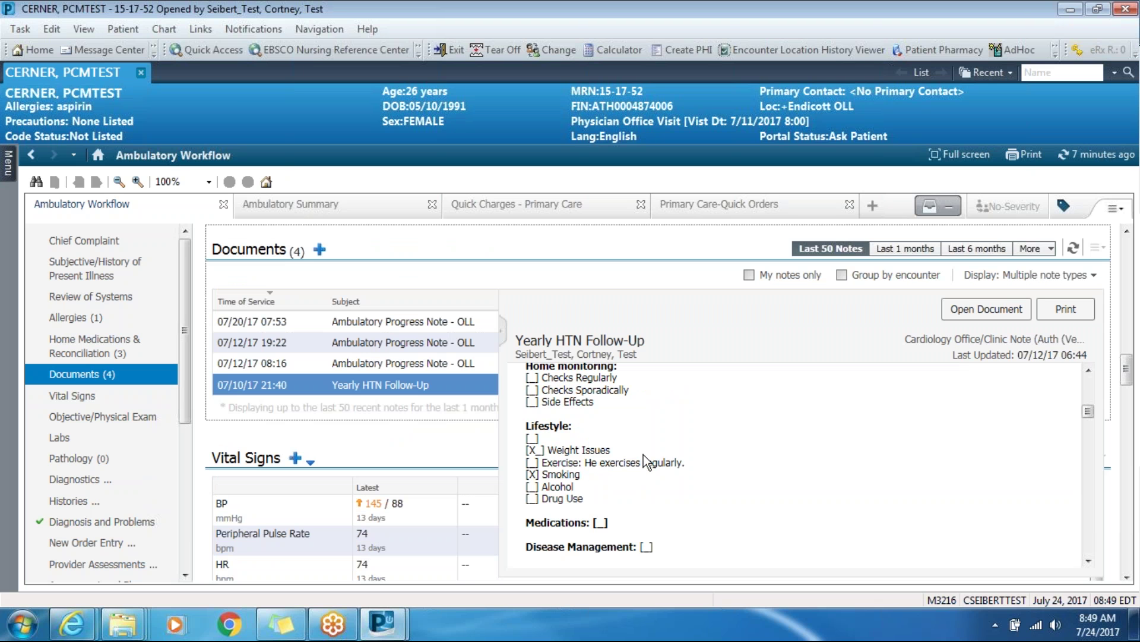
Step: Tag the Problems and Diagnosis and Assessment and Plan sections at the end of the Yearly HTN Follow-Up note, and close its preview
{"action": "left_click_drag", "start_coordinate": [1088, 411], "coordinate": [1093, 545]}
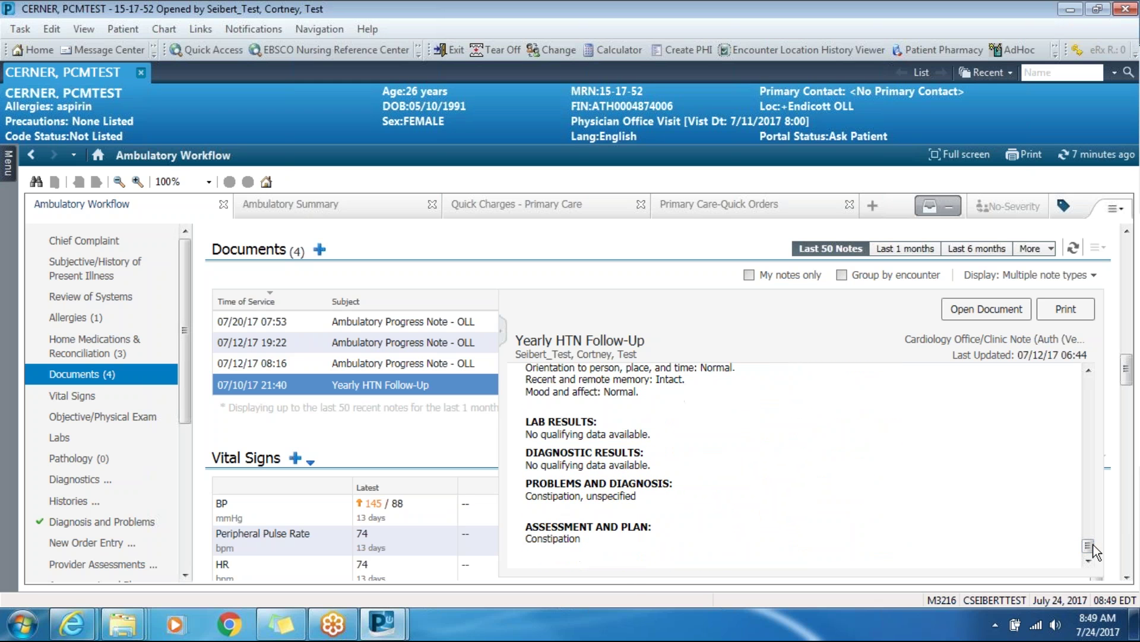
{"action": "left_click_drag", "start_coordinate": [647, 549], "coordinate": [530, 480]}
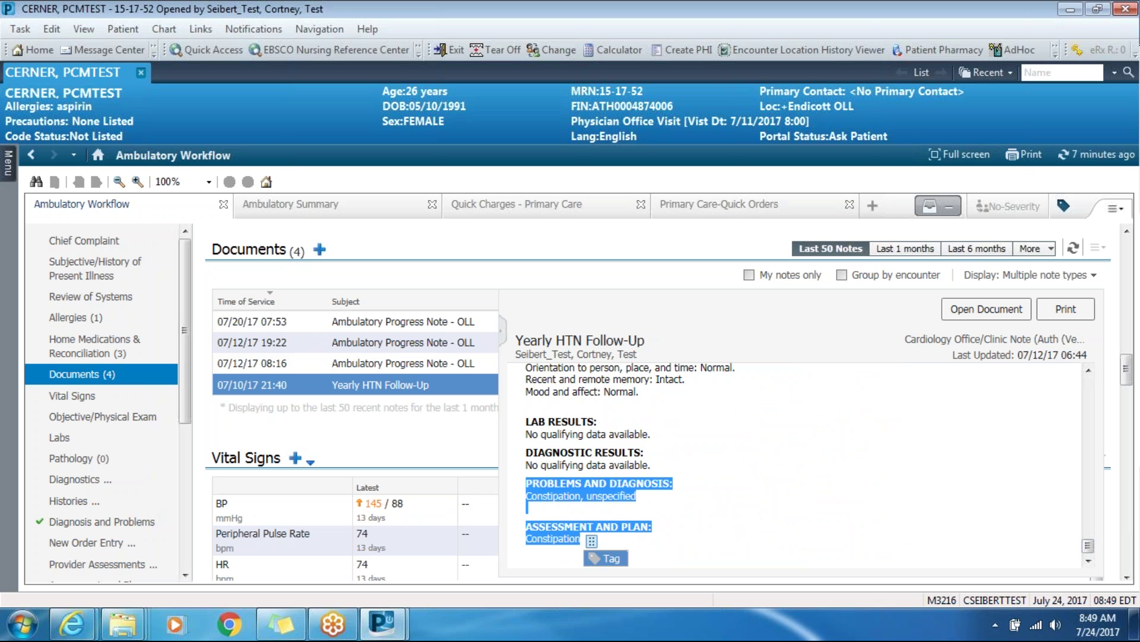
{"action": "left_click", "coordinate": [605, 557]}
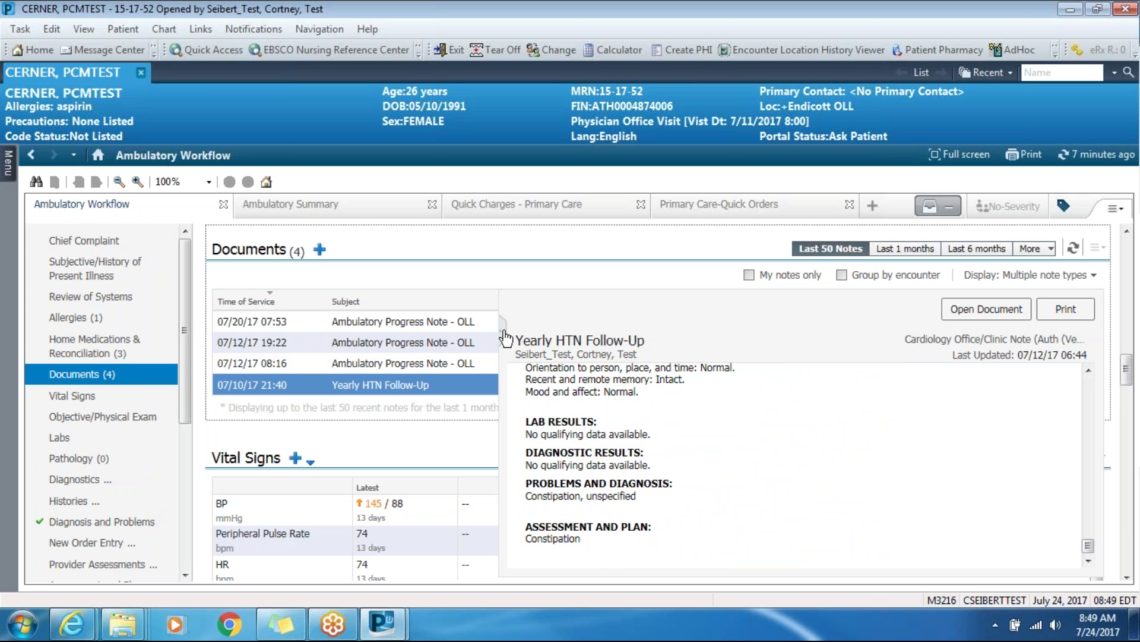
{"action": "left_click", "coordinate": [503, 334]}
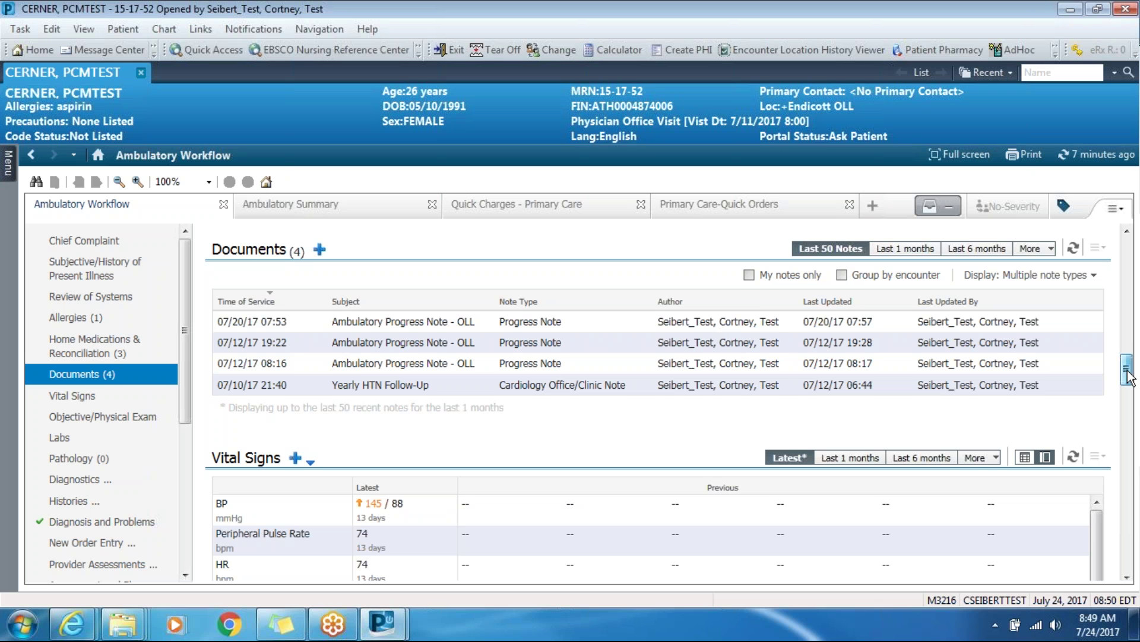
Step: Insert the /CompPEFemale auto text in the empty Objective/Physical Exam section
{"action": "left_click_drag", "start_coordinate": [1127, 374], "coordinate": [1136, 428]}
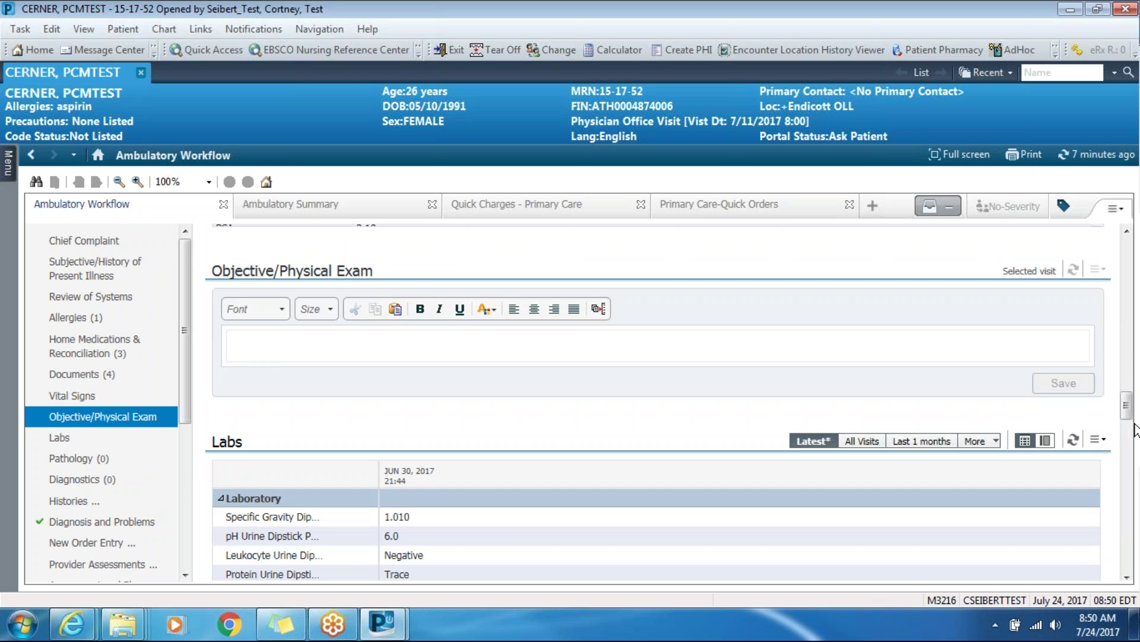
{"action": "left_click", "coordinate": [360, 349]}
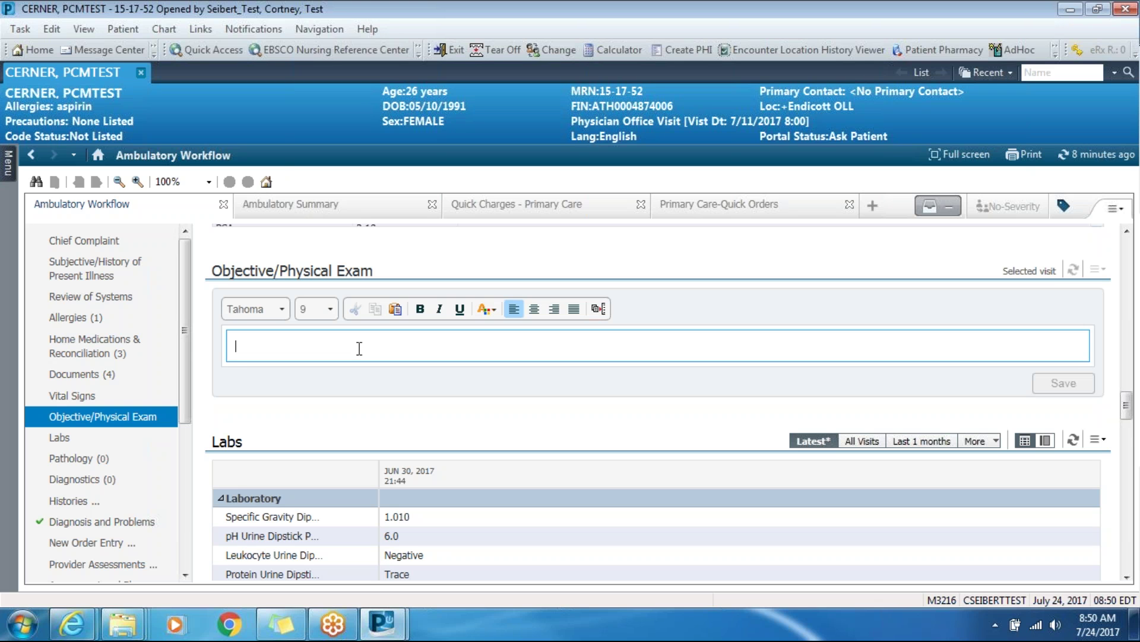
{"action": "type", "text": "/"}
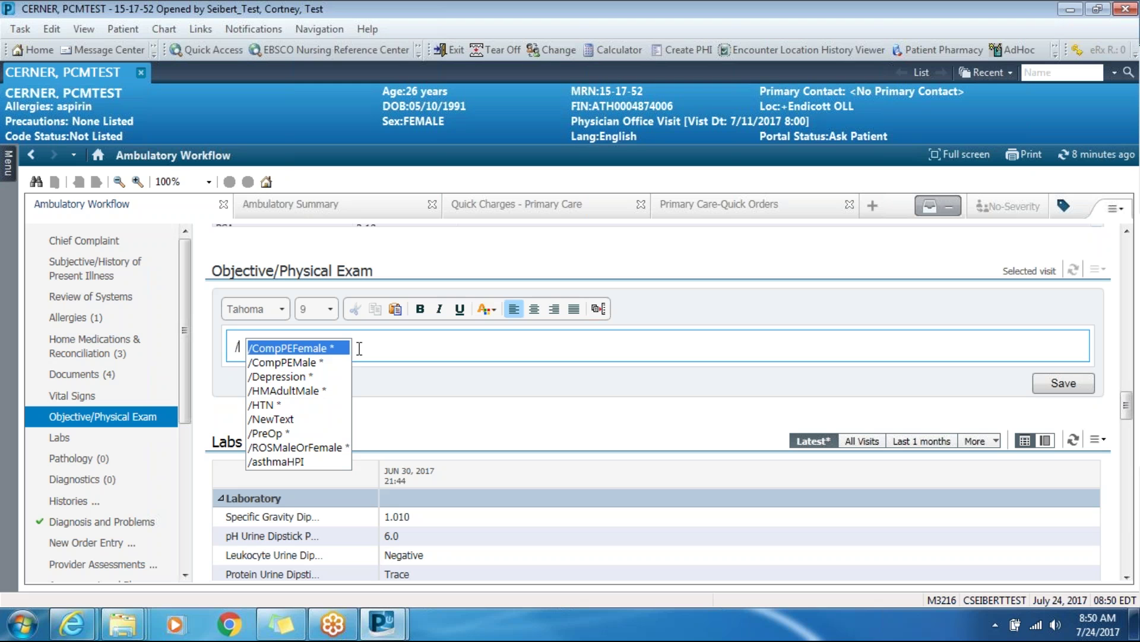
{"action": "double_click", "coordinate": [317, 348]}
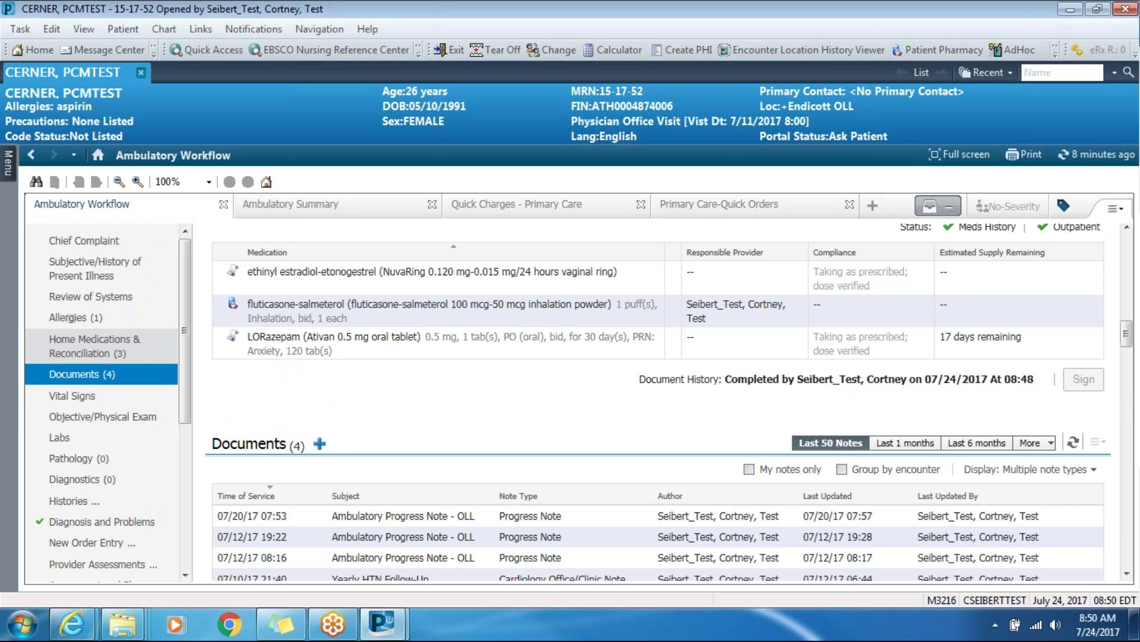
Step: Review the inserted physical exam findings and save the Objective/Physical Exam section
{"action": "left_click", "coordinate": [101, 416]}
{"action": "scroll", "coordinate": [611, 462], "scroll_direction": "up", "scroll_amount": 5}
{"action": "scroll", "coordinate": [611, 462], "scroll_direction": "up", "scroll_amount": 6}
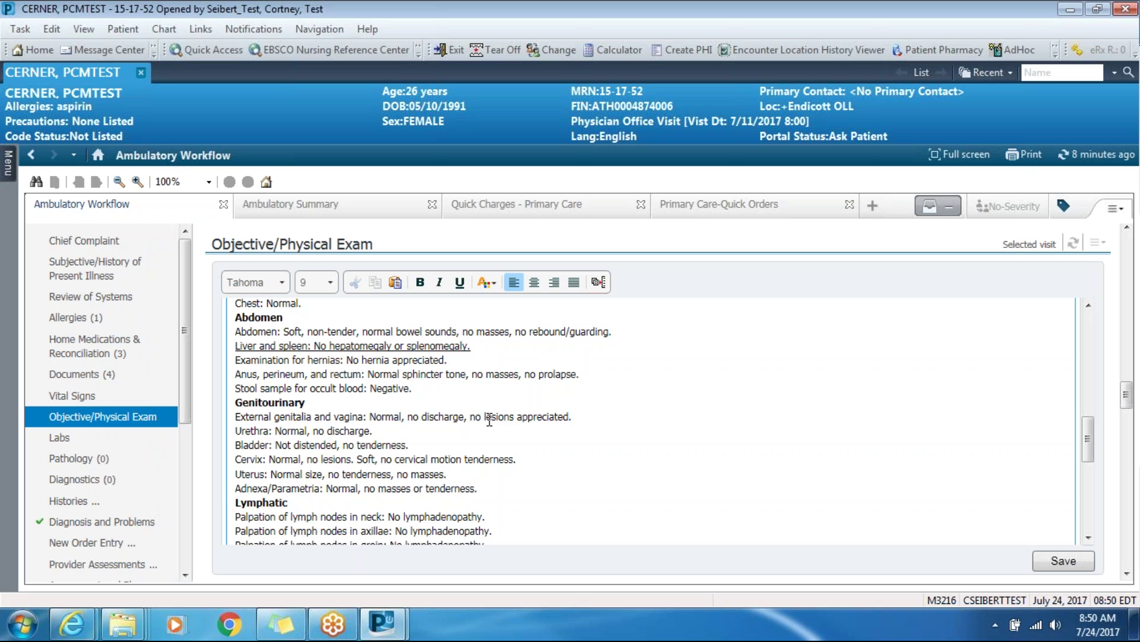
{"action": "scroll", "coordinate": [563, 502], "scroll_direction": "down", "scroll_amount": 2}
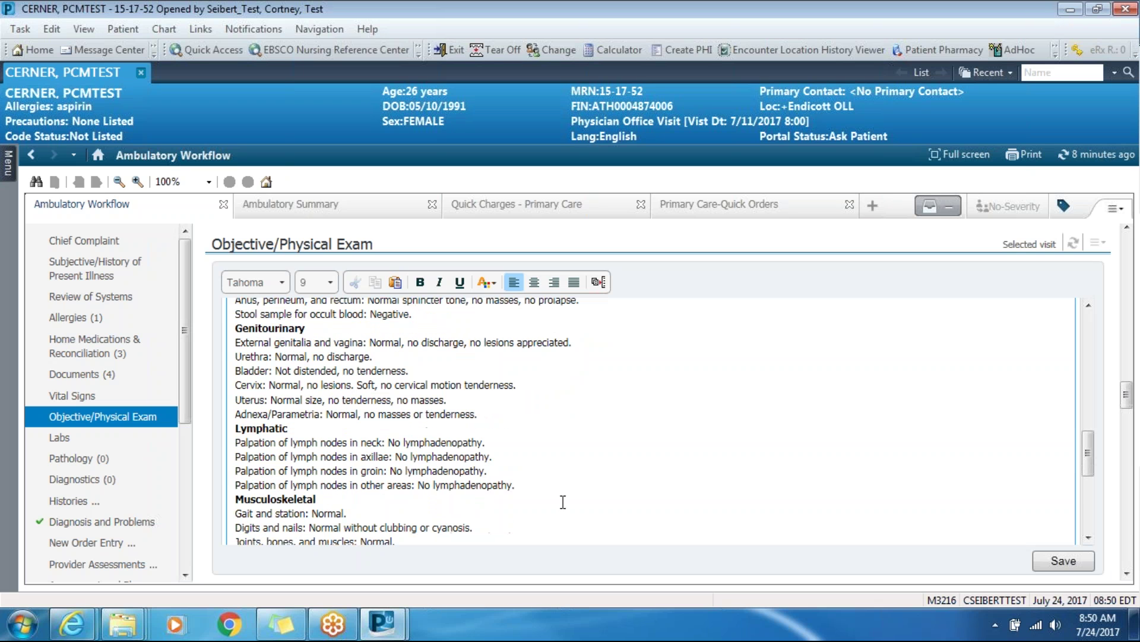
{"action": "scroll", "coordinate": [563, 502], "scroll_direction": "down", "scroll_amount": 1}
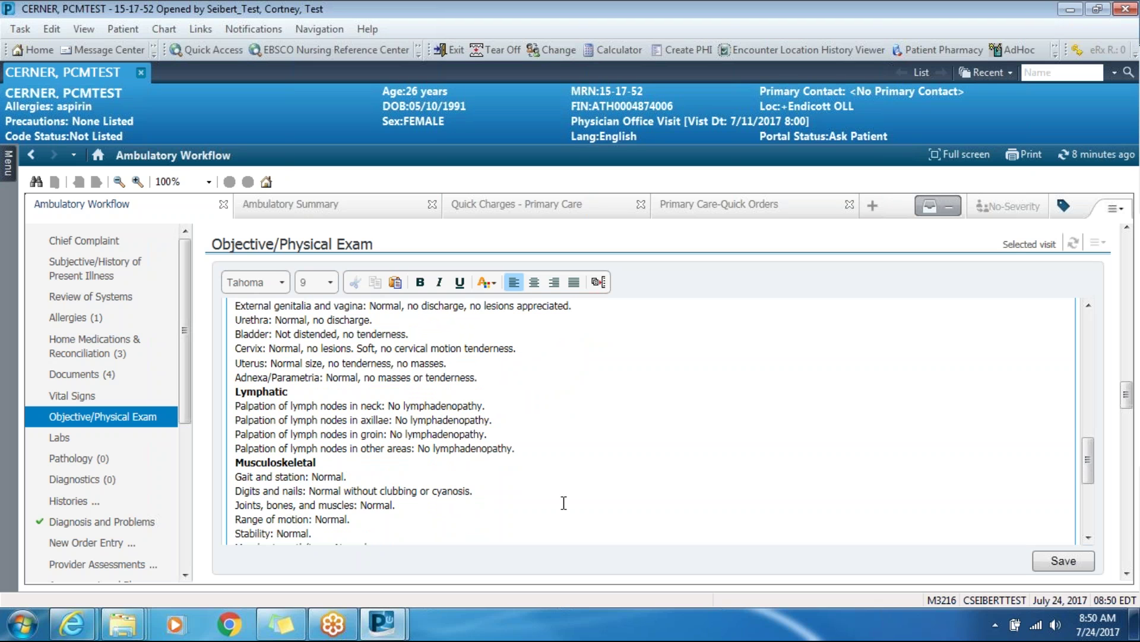
{"action": "left_click", "coordinate": [1067, 561]}
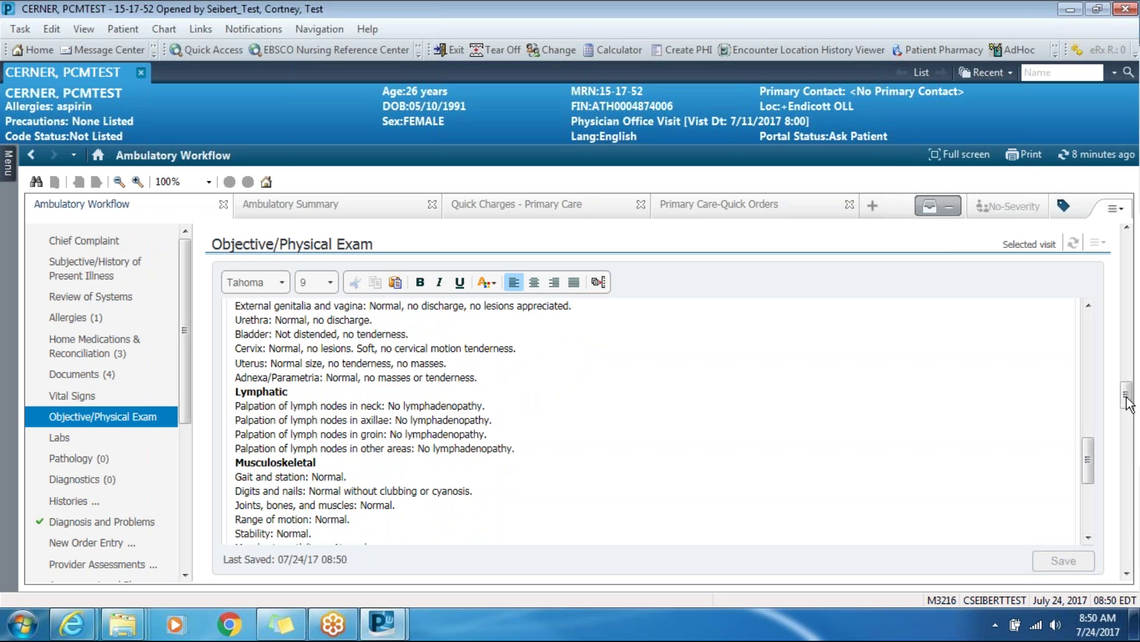
Step: Set the Labs section to show results from the last 6 months
{"action": "left_click_drag", "start_coordinate": [1129, 404], "coordinate": [1135, 422]}
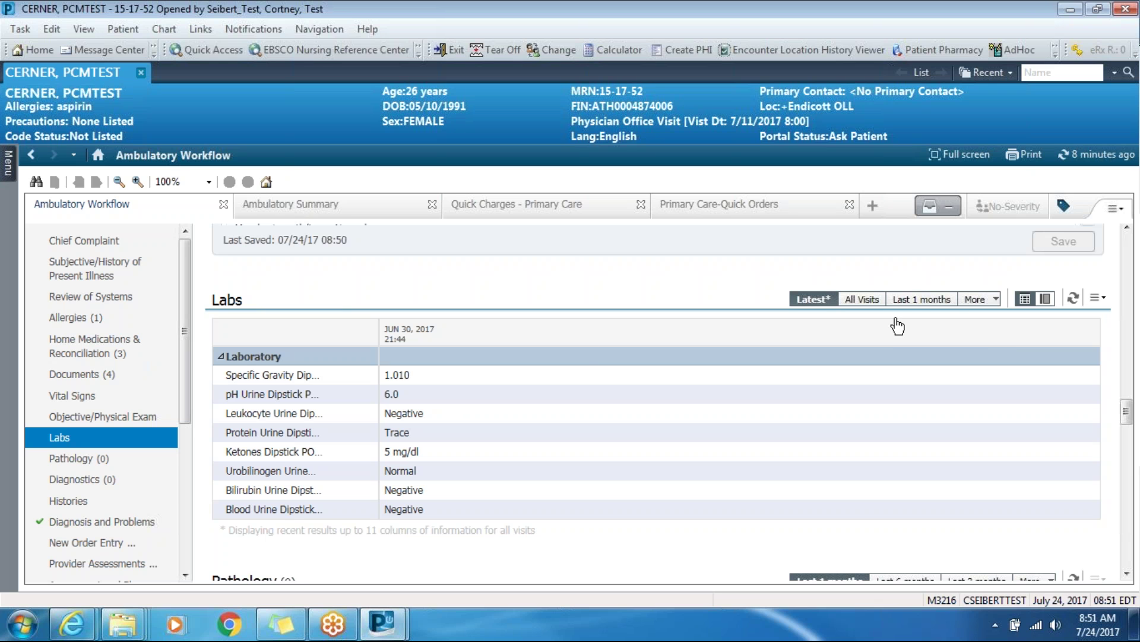
{"action": "left_click", "coordinate": [994, 302]}
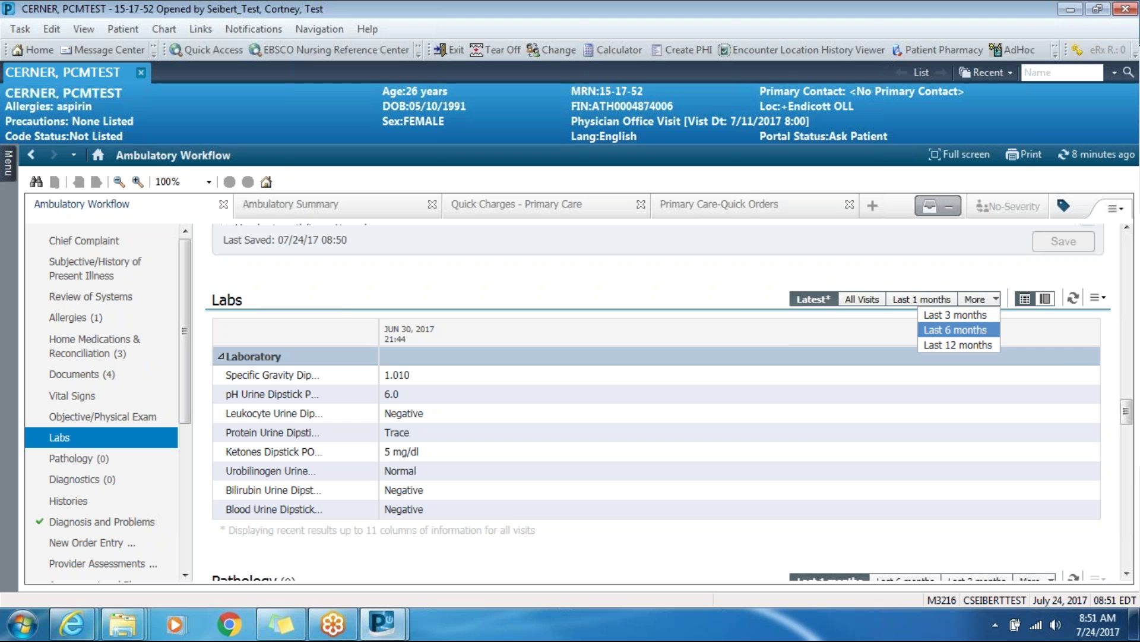
{"action": "left_click", "coordinate": [958, 330]}
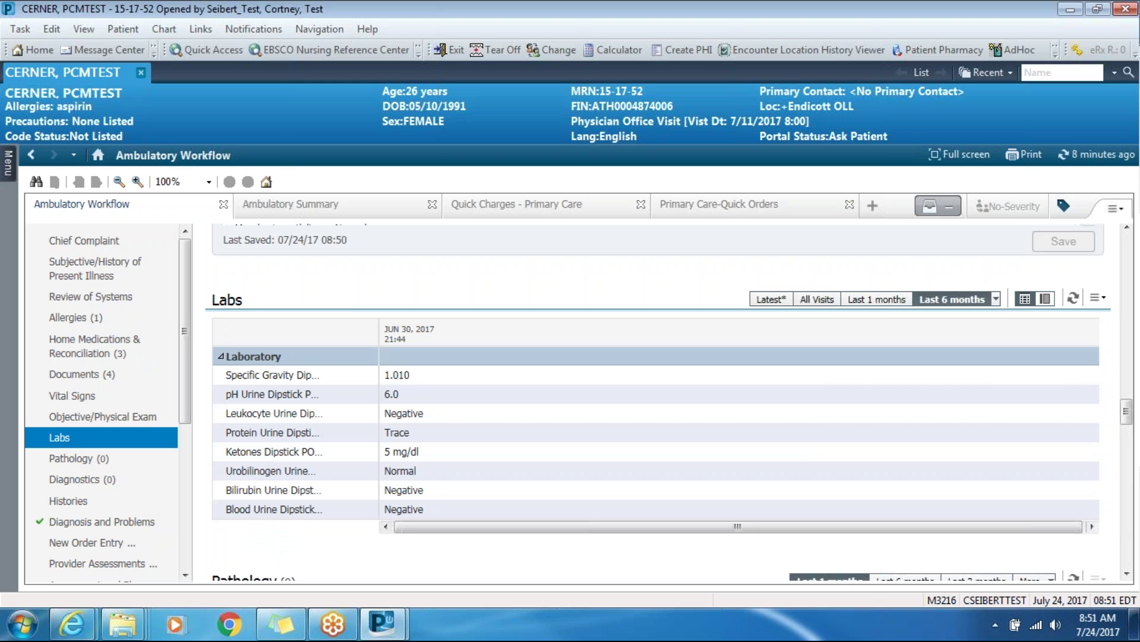
Step: Tag the Specific Gravity and pH urine dipstick results together in Labs and close the result details
{"action": "left_click", "coordinate": [423, 379]}
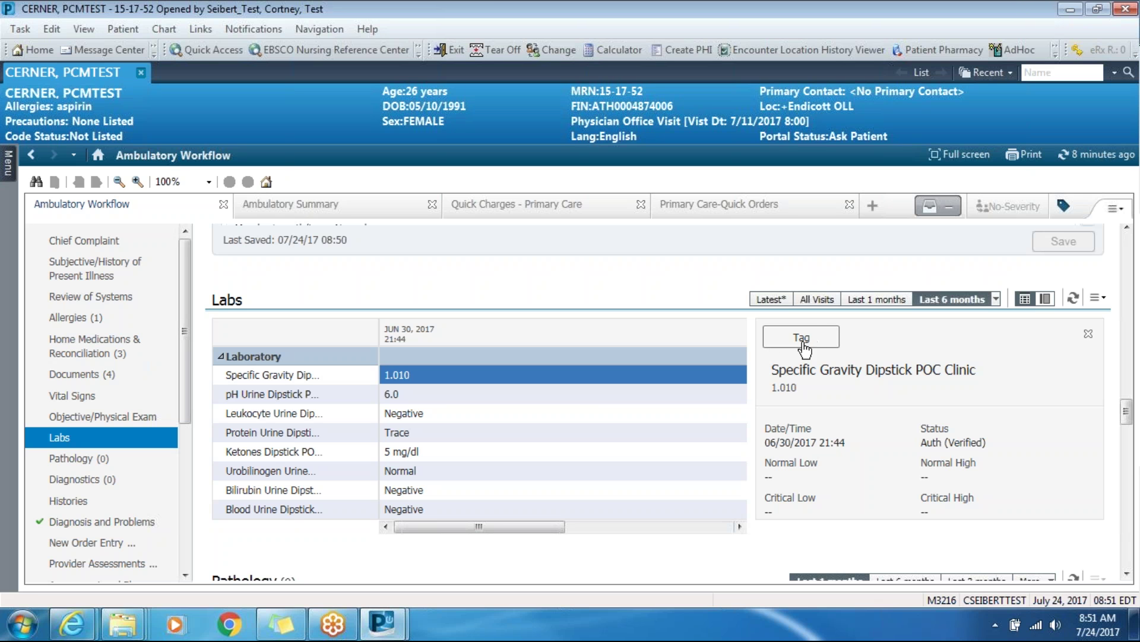
{"action": "left_click", "coordinate": [453, 398], "text": "ctrl"}
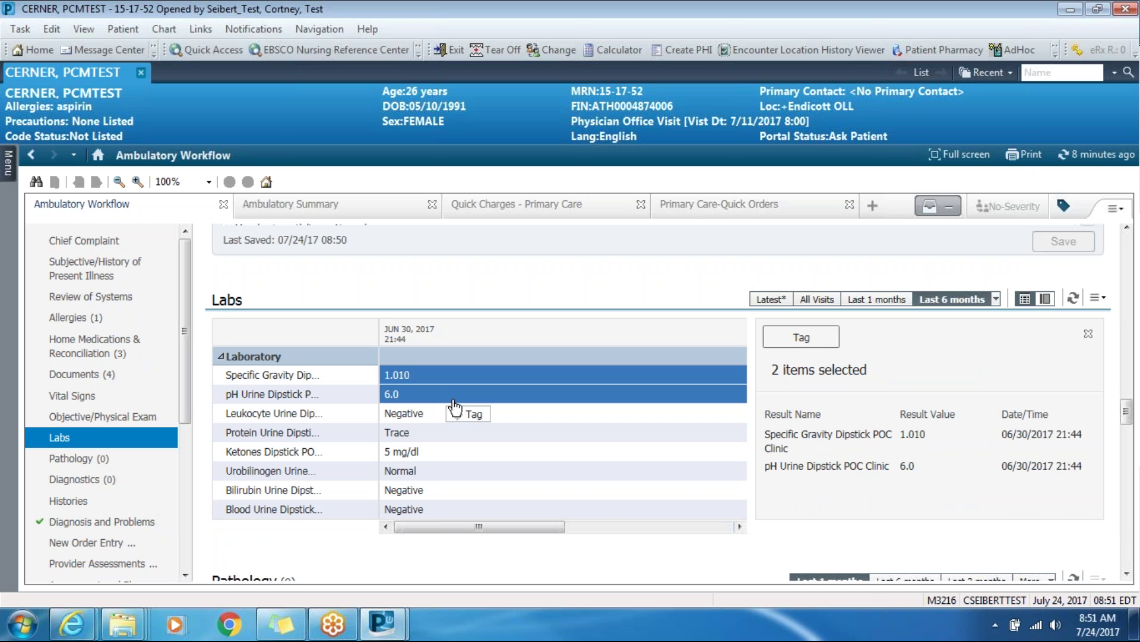
{"action": "left_click", "coordinate": [476, 417]}
{"action": "left_click", "coordinate": [1089, 333]}
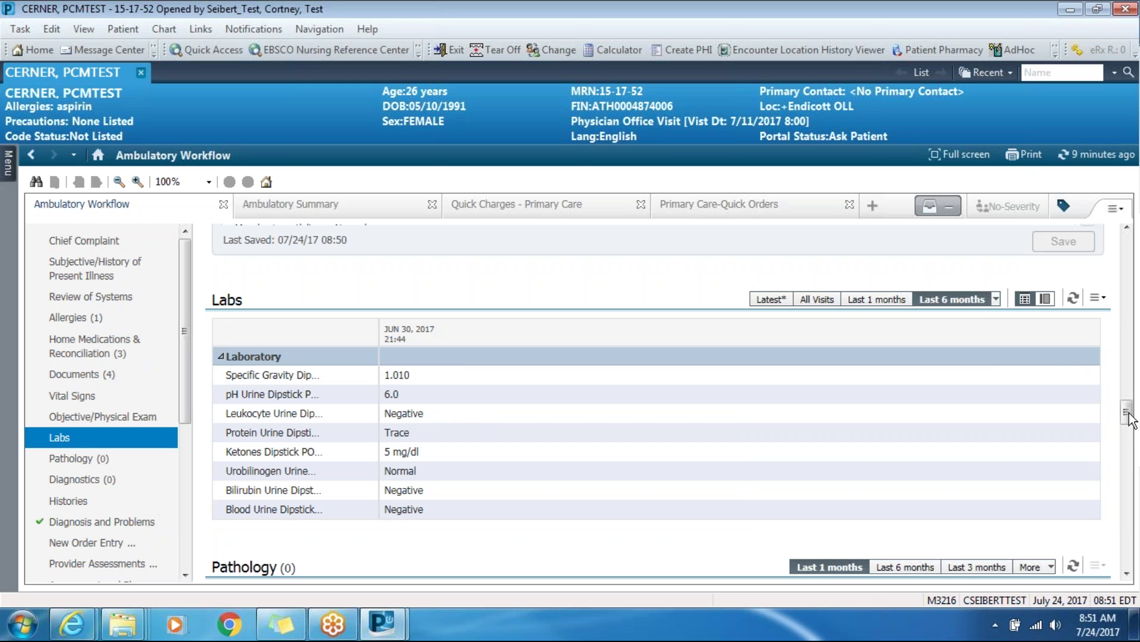
Step: Look through the Pathology, Diagnostics and Histories sections, examining the patient's chronic and resolved problems
{"action": "left_click_drag", "start_coordinate": [1126, 412], "coordinate": [1137, 447]}
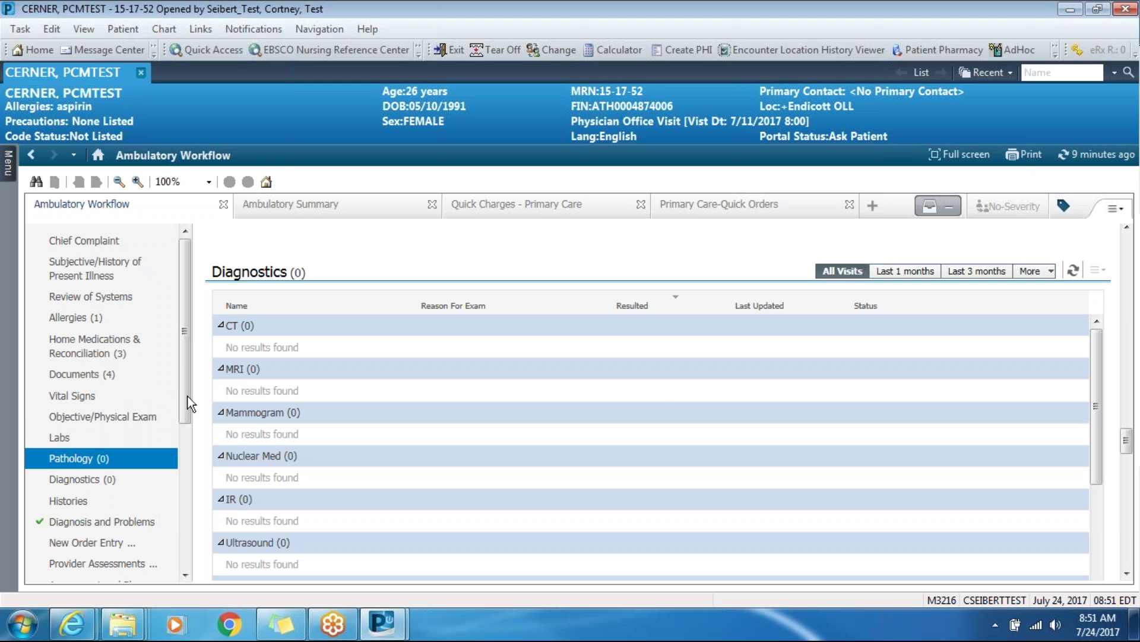
{"action": "left_click", "coordinate": [107, 479]}
{"action": "left_click_drag", "start_coordinate": [1128, 449], "coordinate": [1131, 475]}
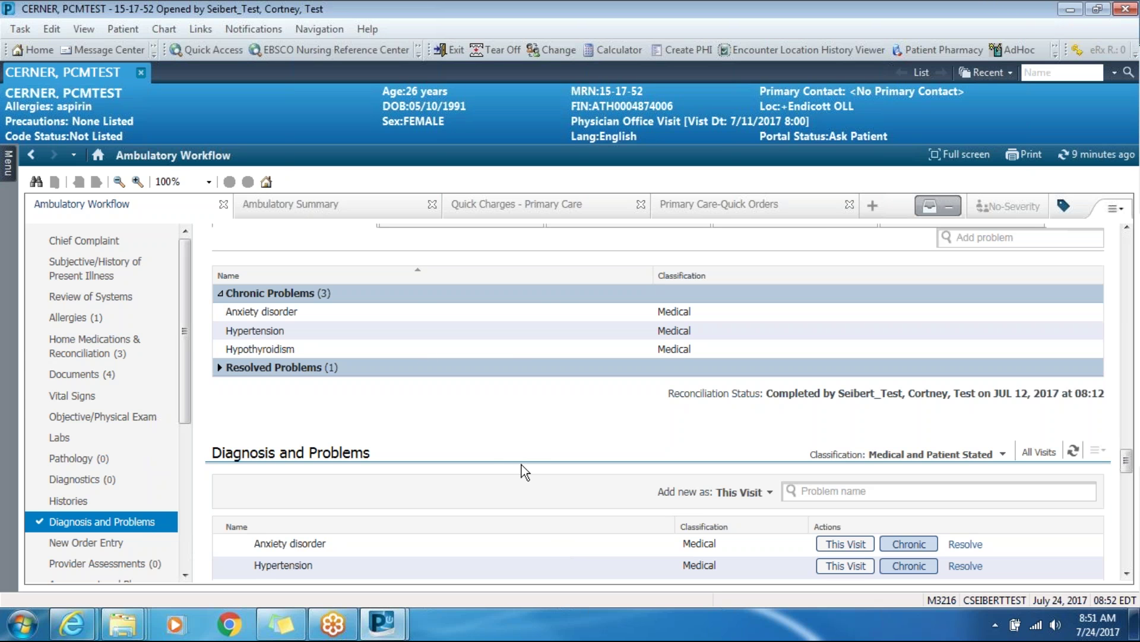
{"action": "scroll", "coordinate": [537, 418], "scroll_direction": "up", "scroll_amount": 1}
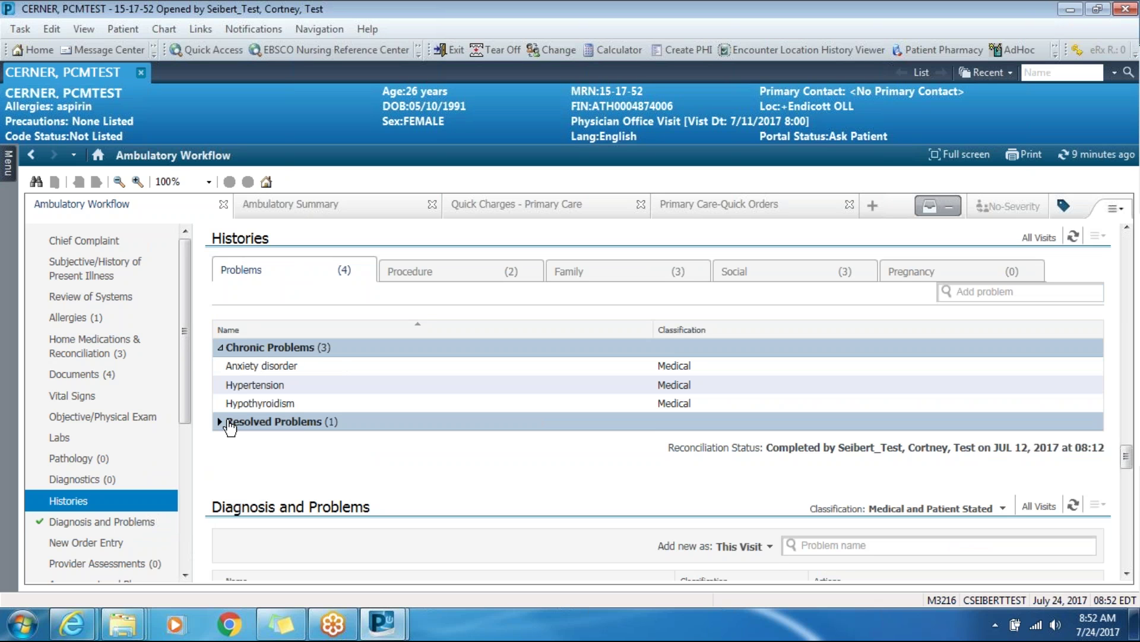
{"action": "left_click", "coordinate": [219, 422]}
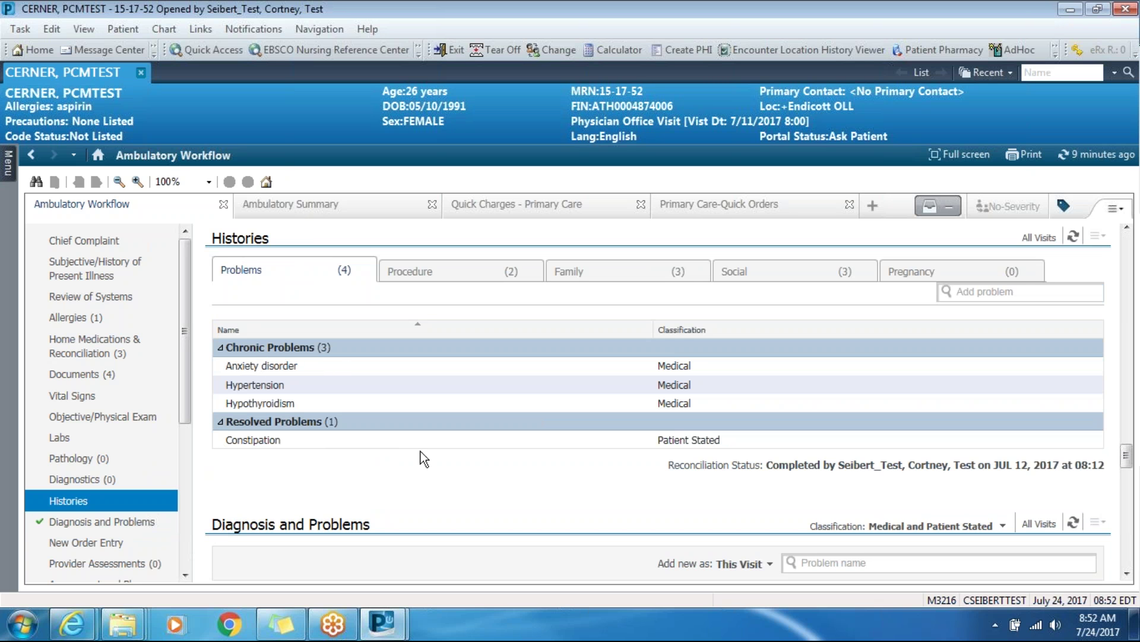
{"action": "left_click", "coordinate": [219, 421]}
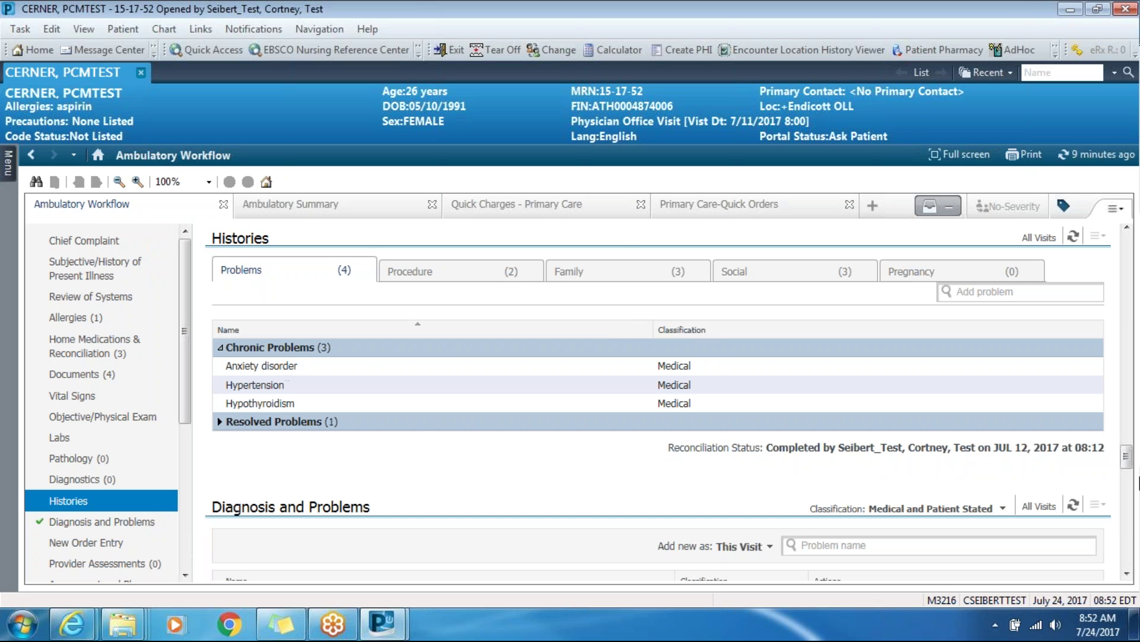
Step: Mark Hypertension and Anxiety disorder as This Visit diagnoses in Diagnosis and Problems
{"action": "left_click_drag", "start_coordinate": [1130, 464], "coordinate": [1132, 478]}
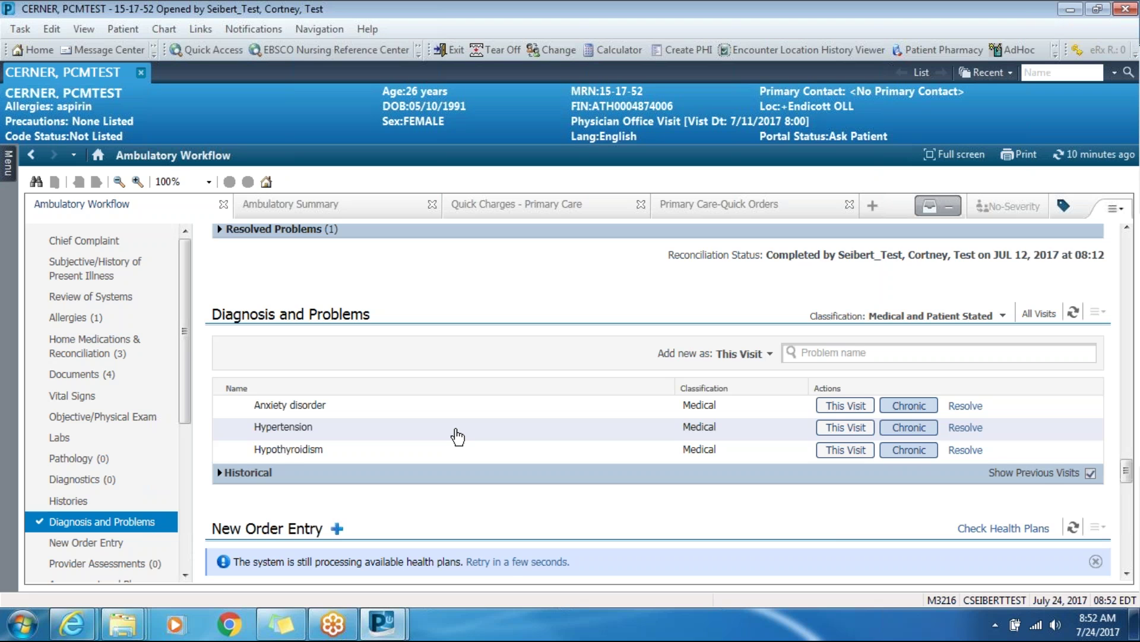
{"action": "scroll", "coordinate": [458, 437], "scroll_direction": "down", "scroll_amount": 1}
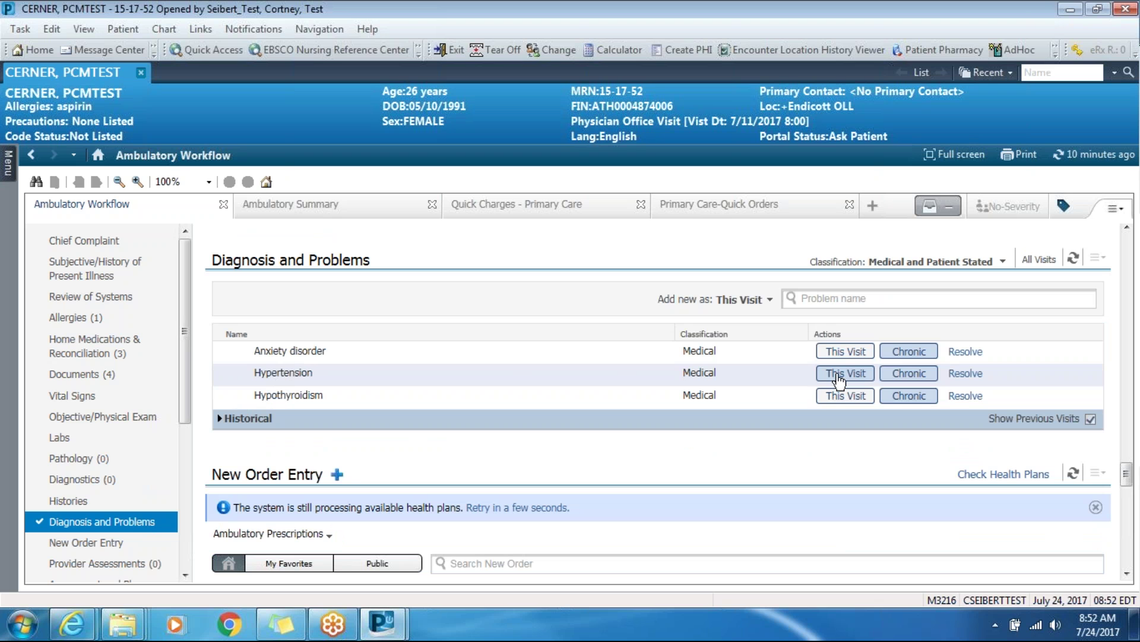
{"action": "left_click", "coordinate": [839, 376]}
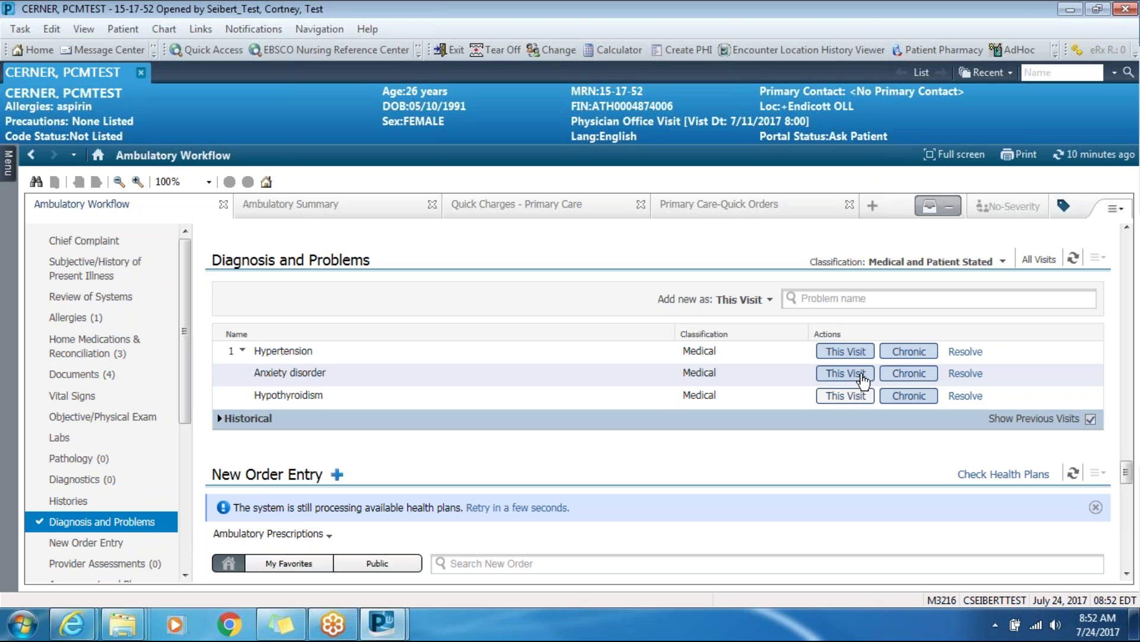
{"action": "left_click", "coordinate": [861, 376]}
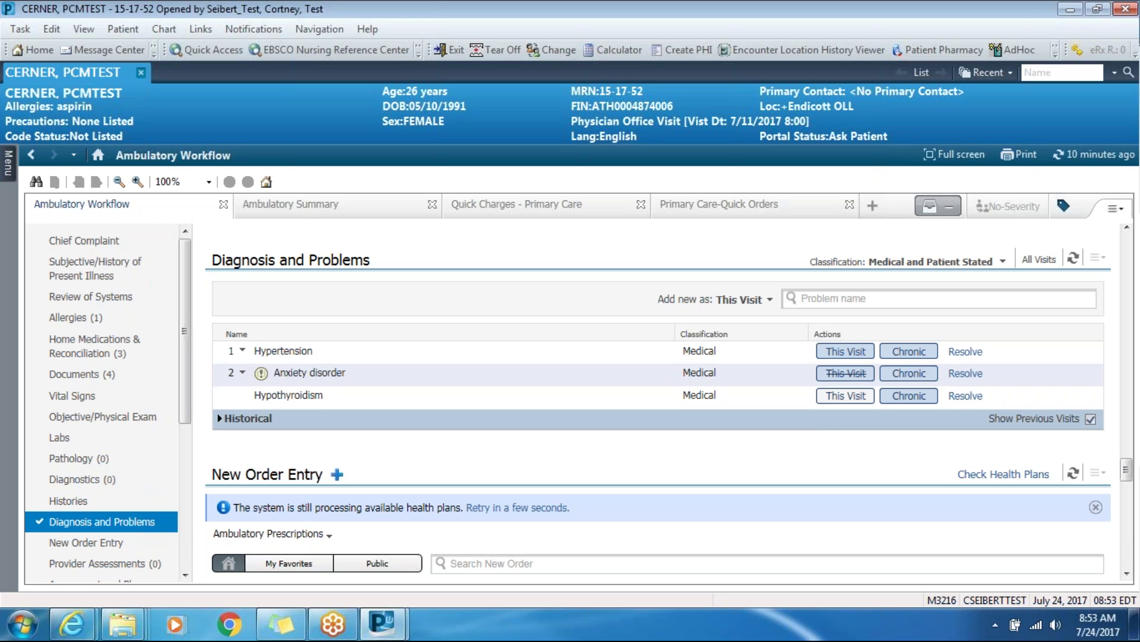
Step: Try to add Elevated BP (I10) as a This Visit diagnosis
{"action": "left_click", "coordinate": [822, 298]}
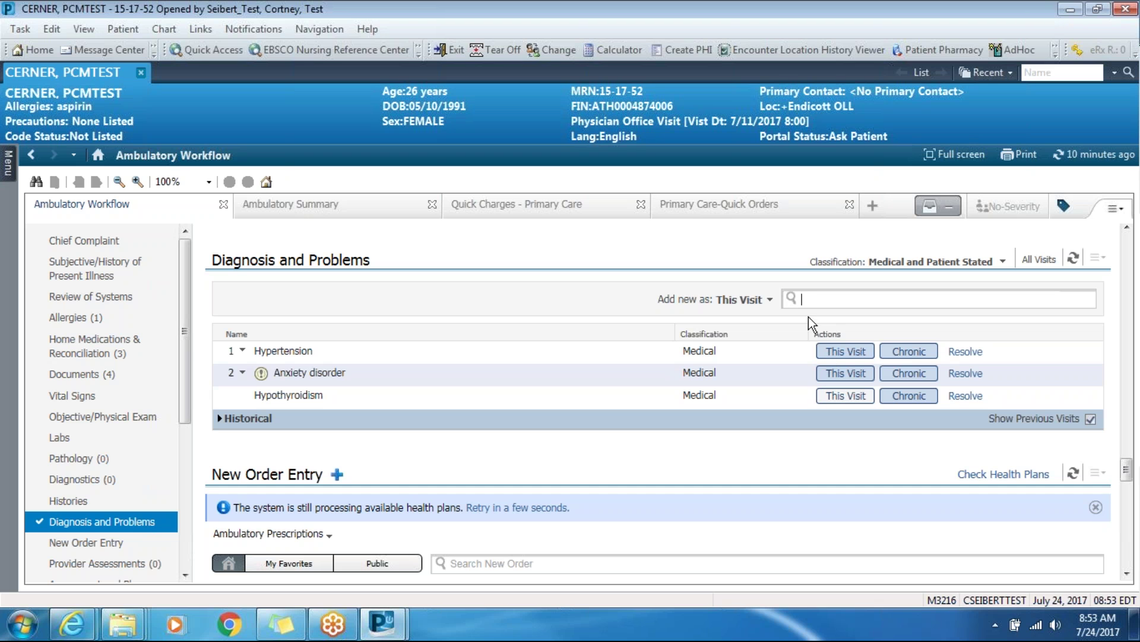
{"action": "type", "text": "ely"}
{"action": "type", "text": "vated"}
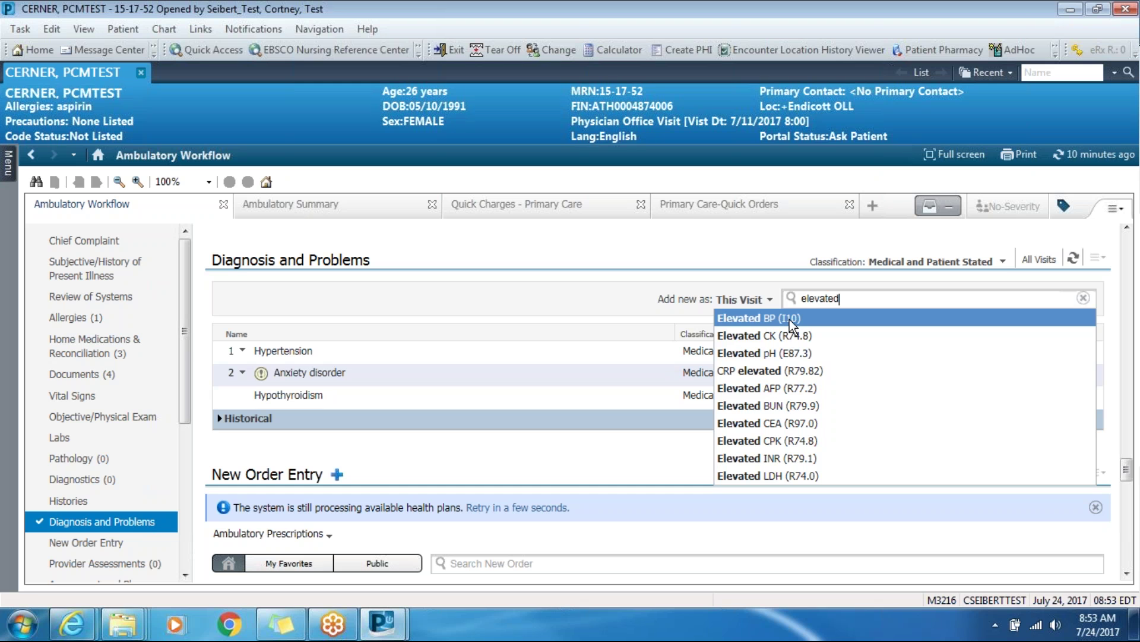
{"action": "left_click", "coordinate": [745, 323]}
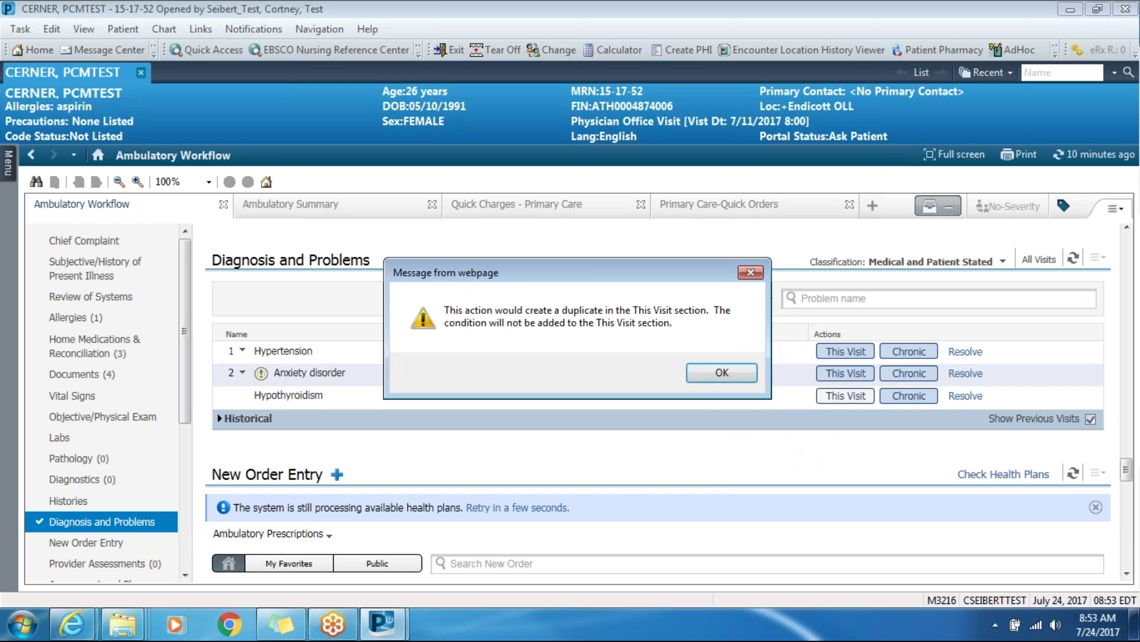
{"action": "left_click", "coordinate": [720, 373]}
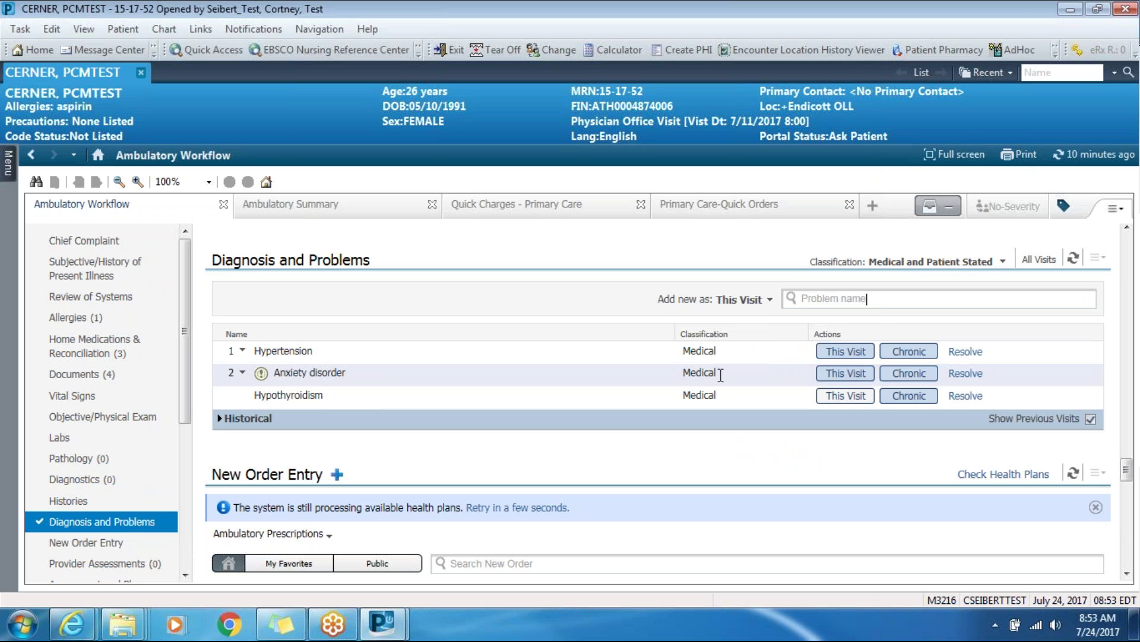
Step: Search for "consti" in Diagnosis and Problems and add Constipated (K59.00) as a This Visit diagnosis
{"action": "left_click", "coordinate": [882, 299]}
{"action": "type", "text": "consti"}
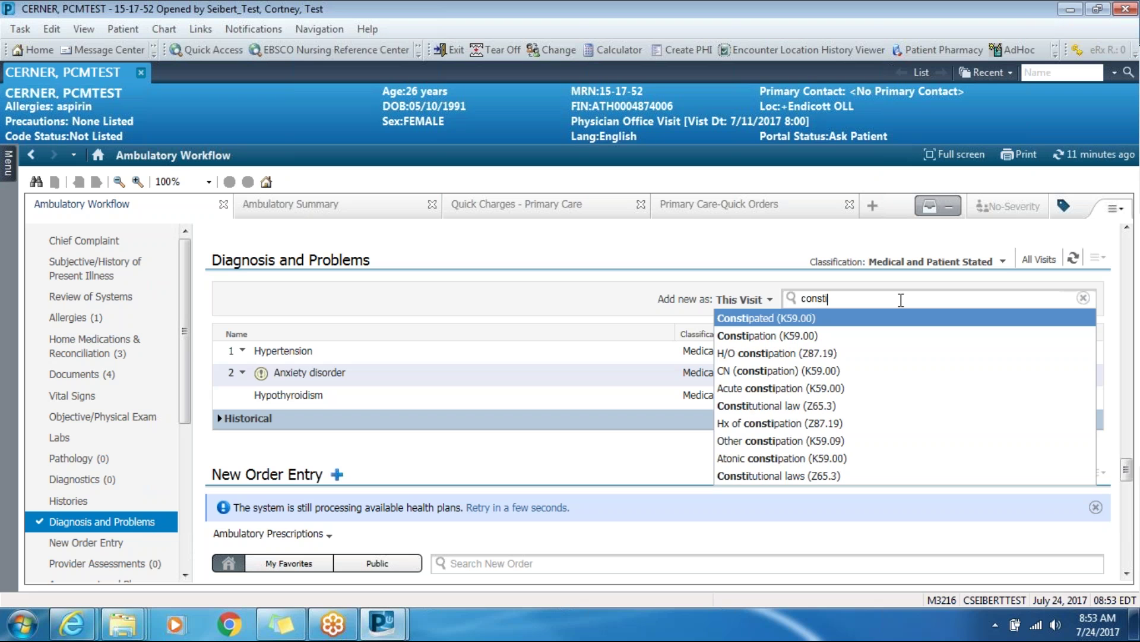
{"action": "left_click", "coordinate": [811, 320]}
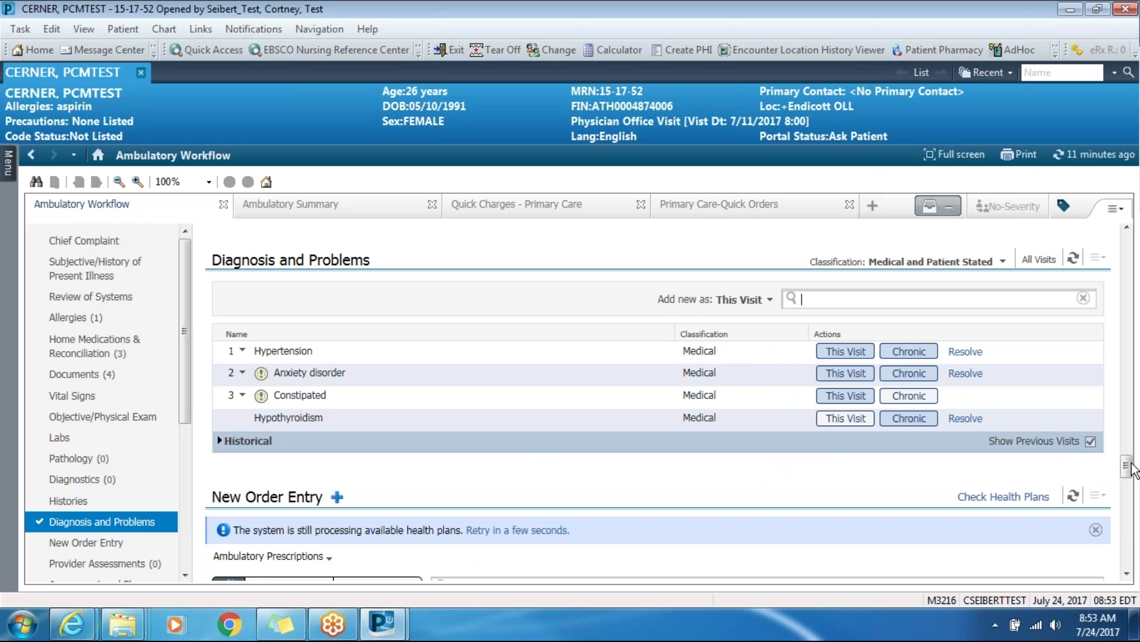
Step: Open Primary Care-Quick Orders and select the Pulse Oximetry Single (Clinic) - 94760 in-office test
{"action": "left_click_drag", "start_coordinate": [1132, 469], "coordinate": [1132, 480]}
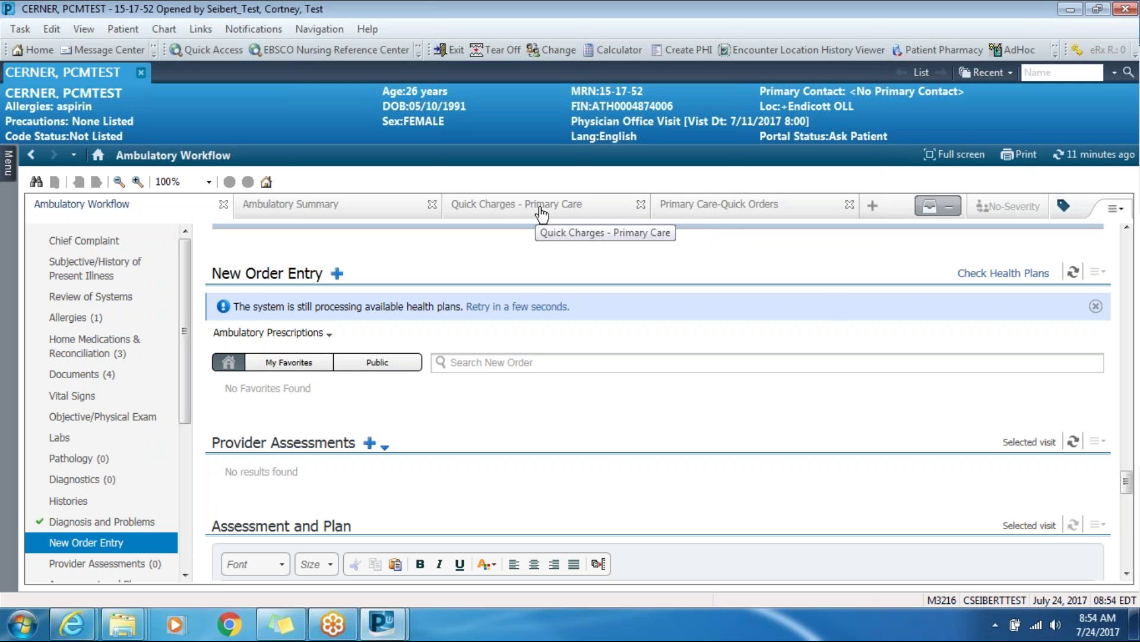
{"action": "left_click", "coordinate": [721, 209]}
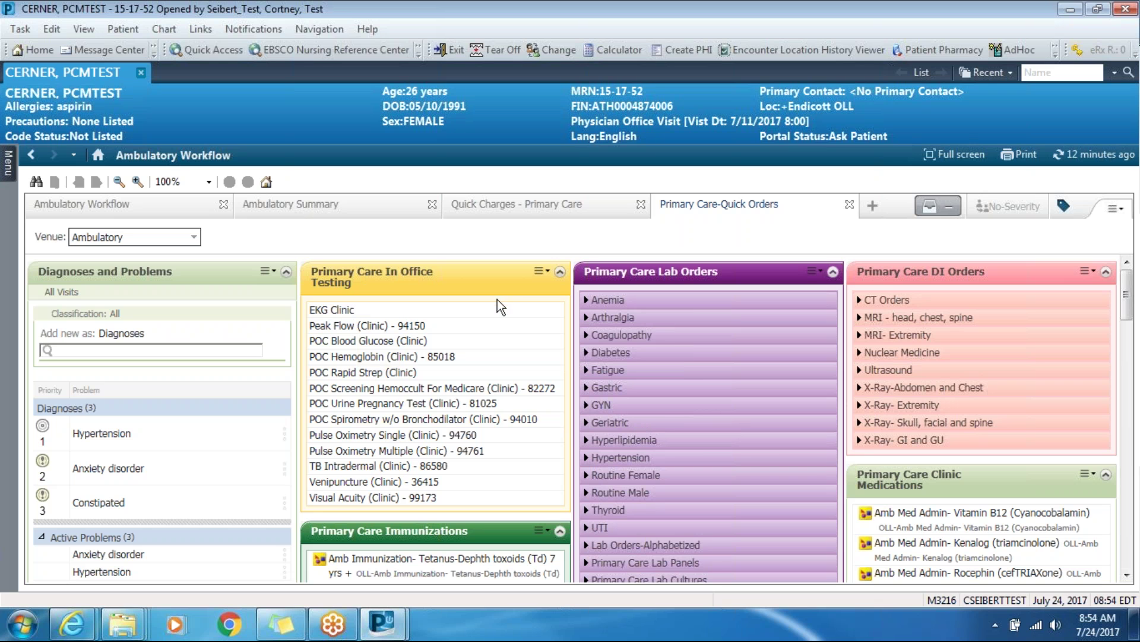
{"action": "left_click", "coordinate": [351, 439]}
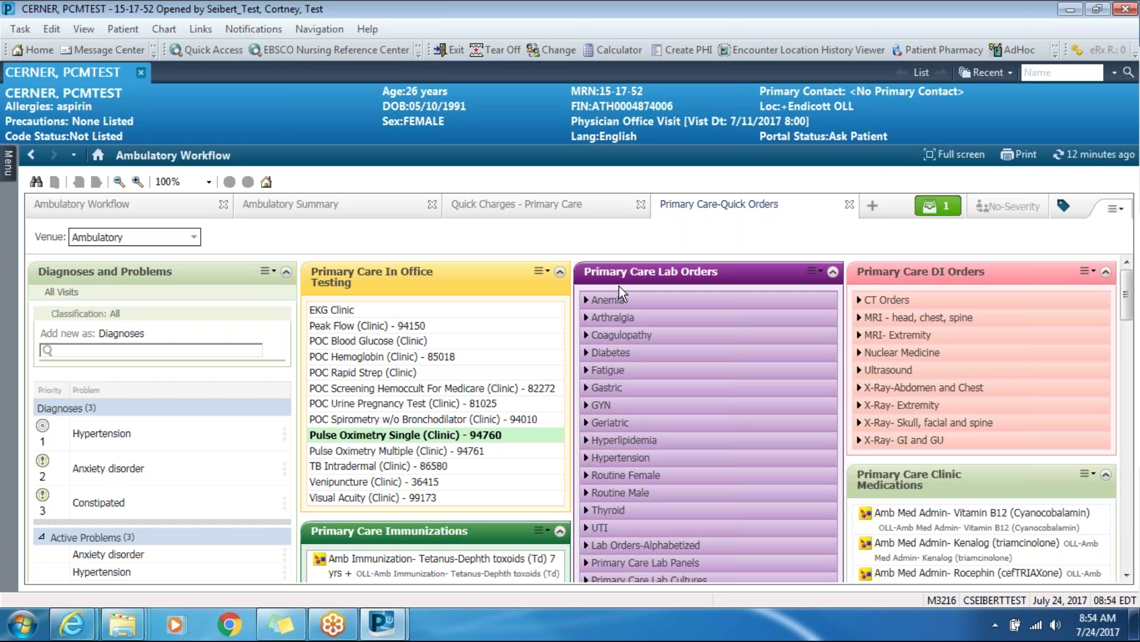
Step: Select the Comprehensive Metabolic Panel, Lipid Panel and Microalbumin Random Urine orders from the Hypertension lab group
{"action": "left_click", "coordinate": [587, 460]}
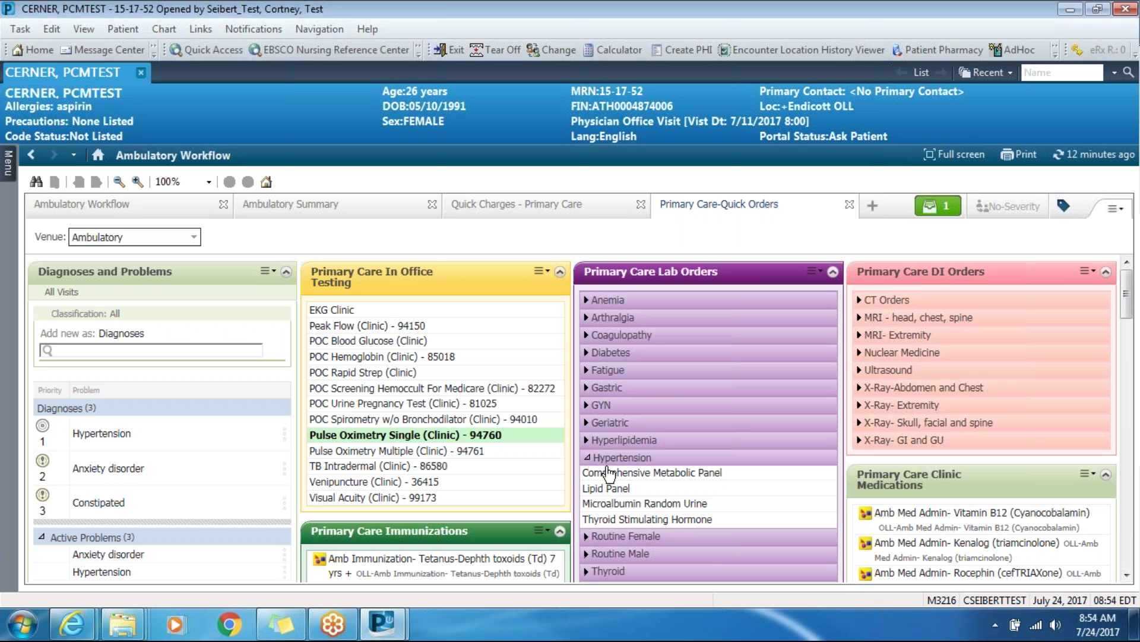
{"action": "left_click", "coordinate": [685, 474]}
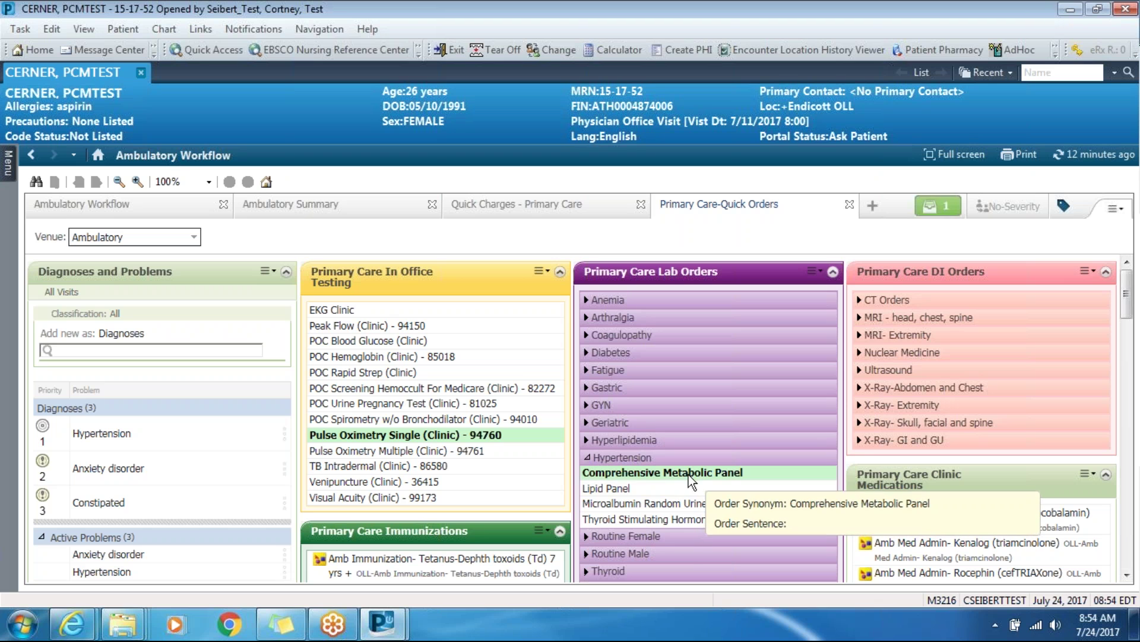
{"action": "left_click", "coordinate": [622, 489]}
{"action": "left_click", "coordinate": [625, 505]}
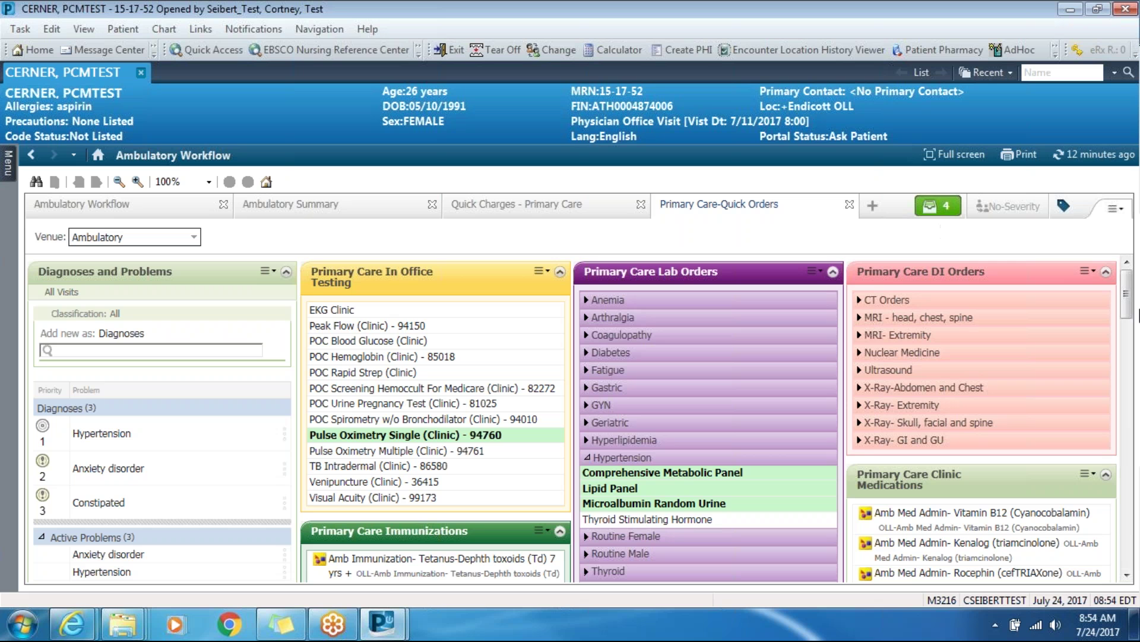
Step: Open the selected orders for signature and associate Anxiety disorder and Constipated with Pulse Oximetry Single (Clinic) - 94760
{"action": "left_click_drag", "start_coordinate": [1127, 291], "coordinate": [1127, 311]}
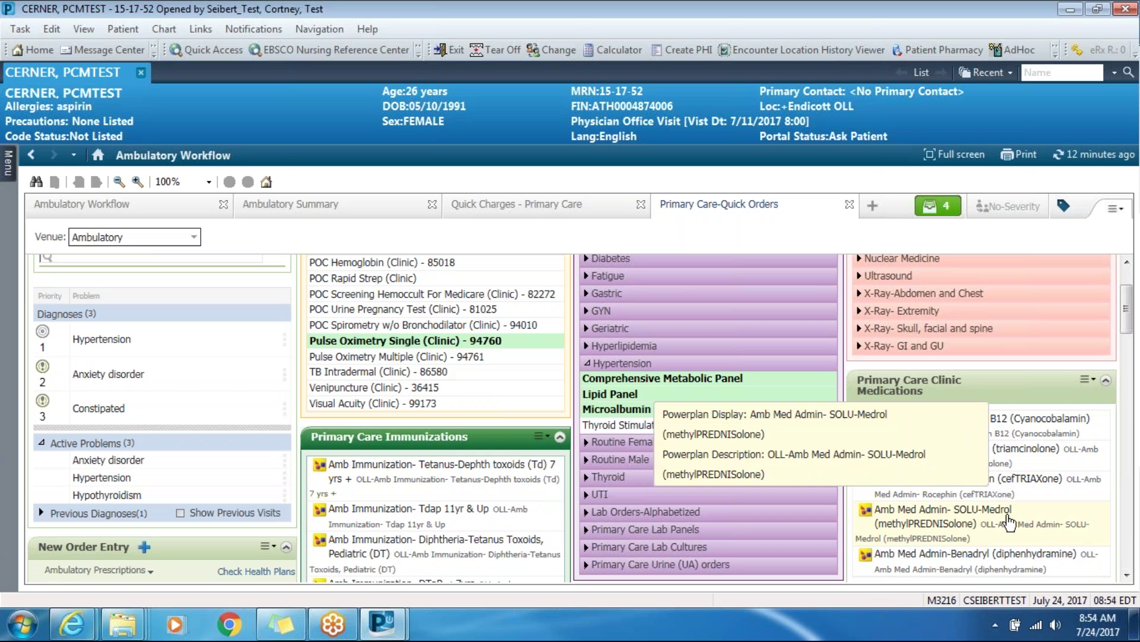
{"action": "left_click_drag", "start_coordinate": [1126, 318], "coordinate": [1126, 305]}
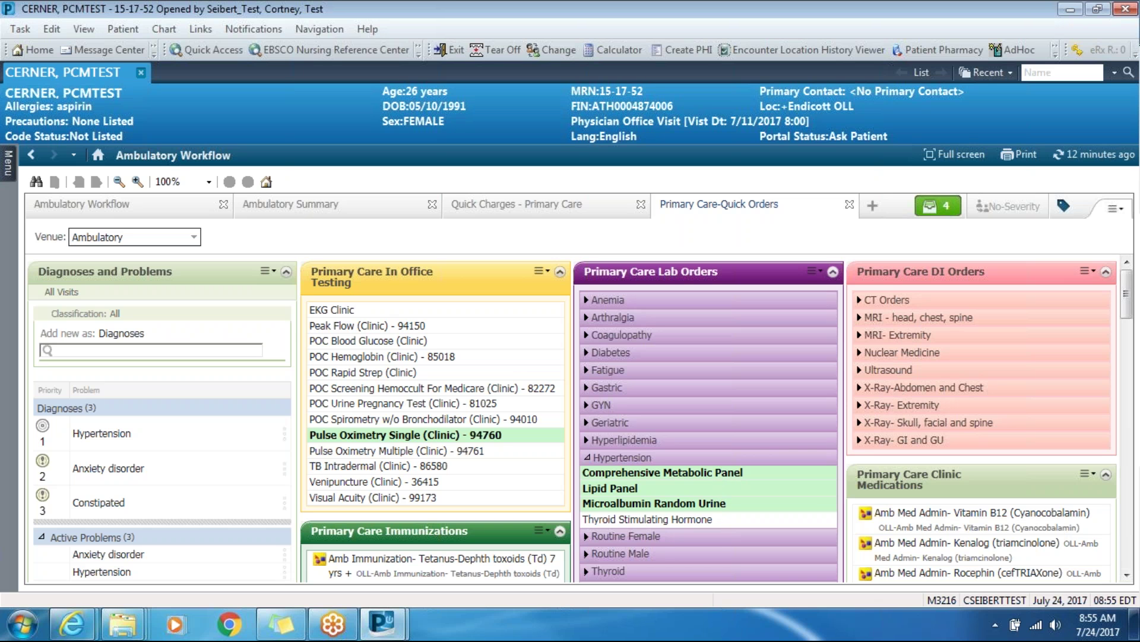
{"action": "left_click", "coordinate": [937, 208]}
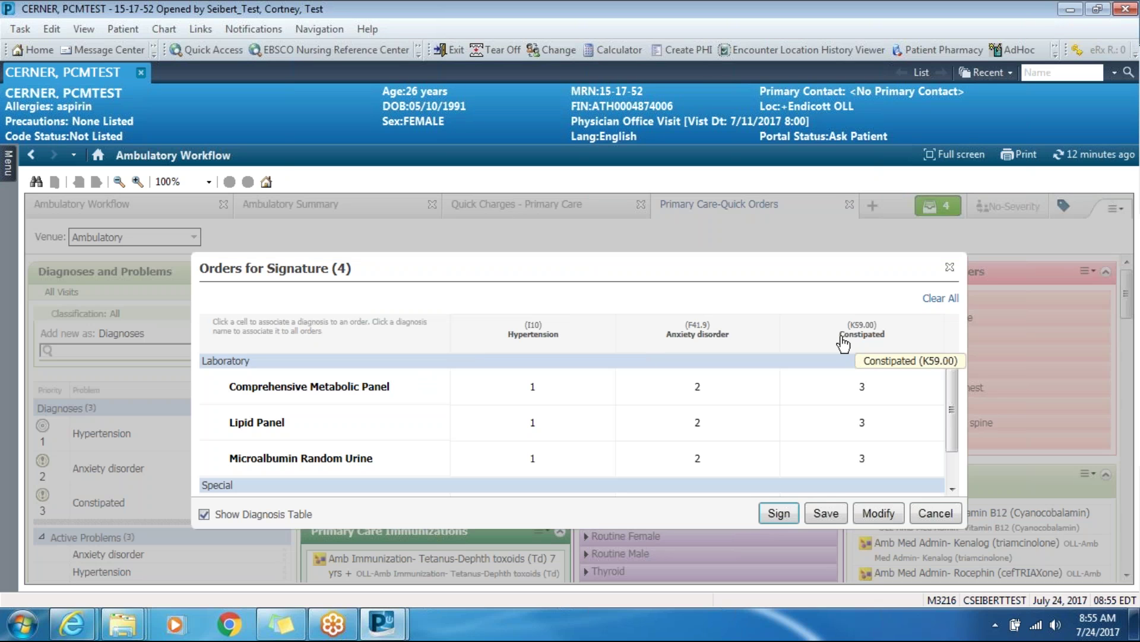
{"action": "left_click_drag", "start_coordinate": [953, 387], "coordinate": [950, 421]}
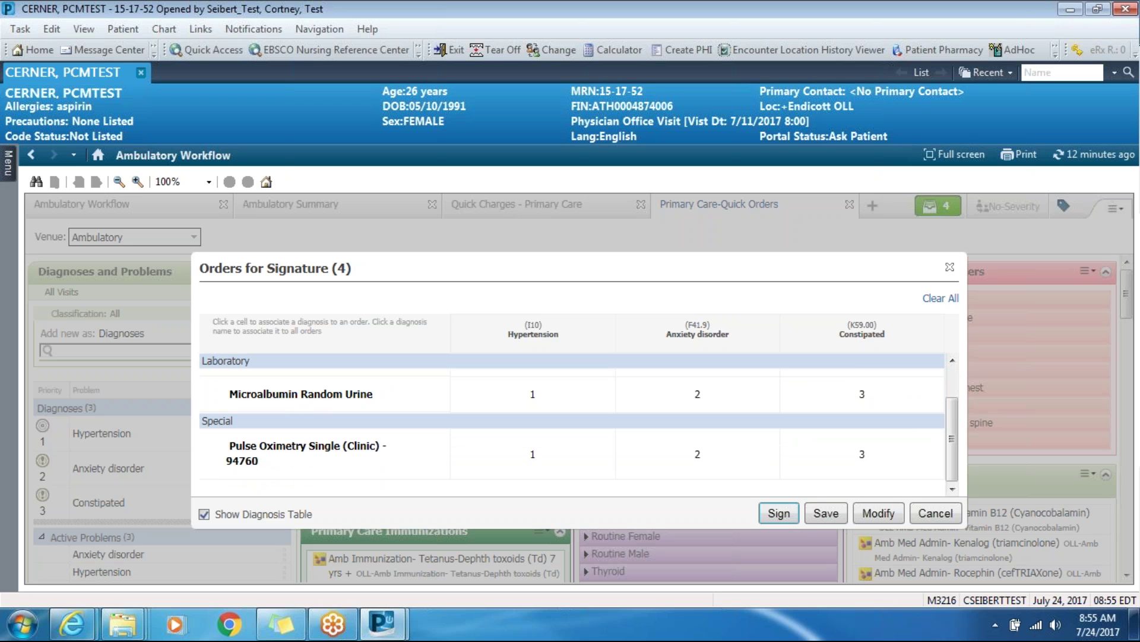
{"action": "left_click", "coordinate": [721, 453]}
{"action": "left_click", "coordinate": [876, 453]}
{"action": "left_click_drag", "start_coordinate": [956, 423], "coordinate": [961, 393]}
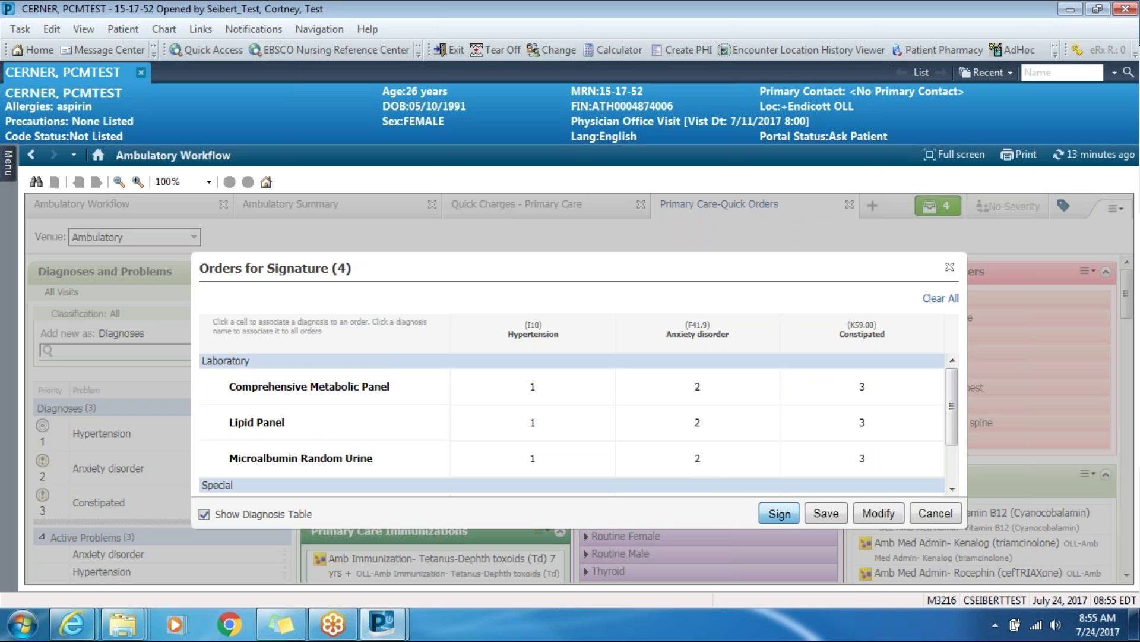
Step: Start signing the orders and set the Comprehensive Metabolic Panel order sentence to Blood, Routine collect, Future Order, In Approximately, 1, week(s)
{"action": "left_click", "coordinate": [788, 514]}
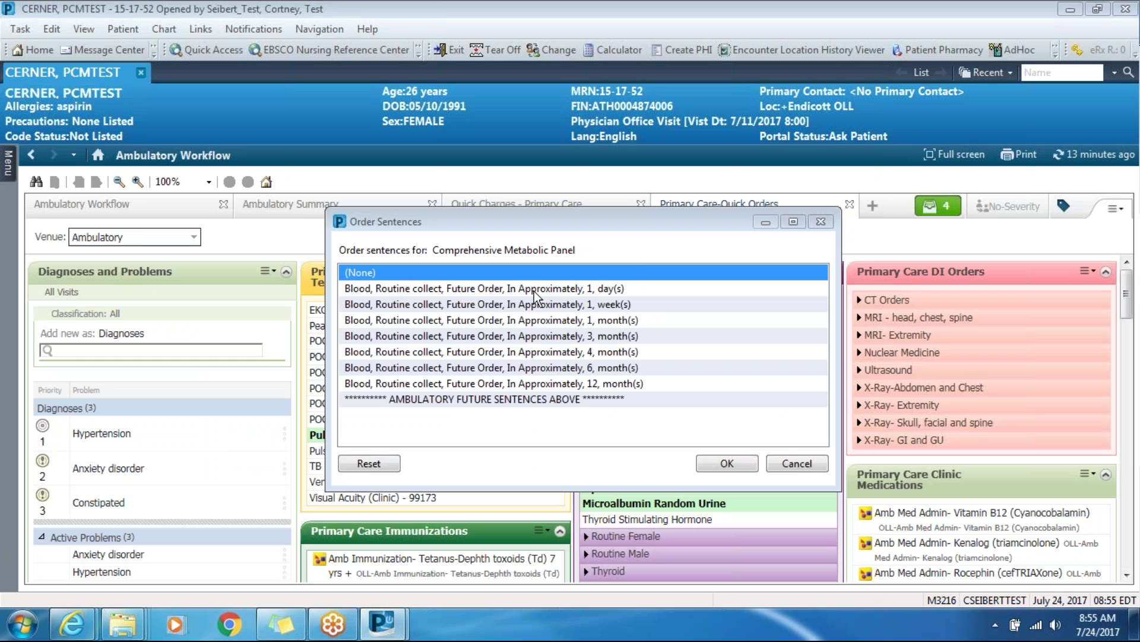
{"action": "left_click", "coordinate": [630, 304]}
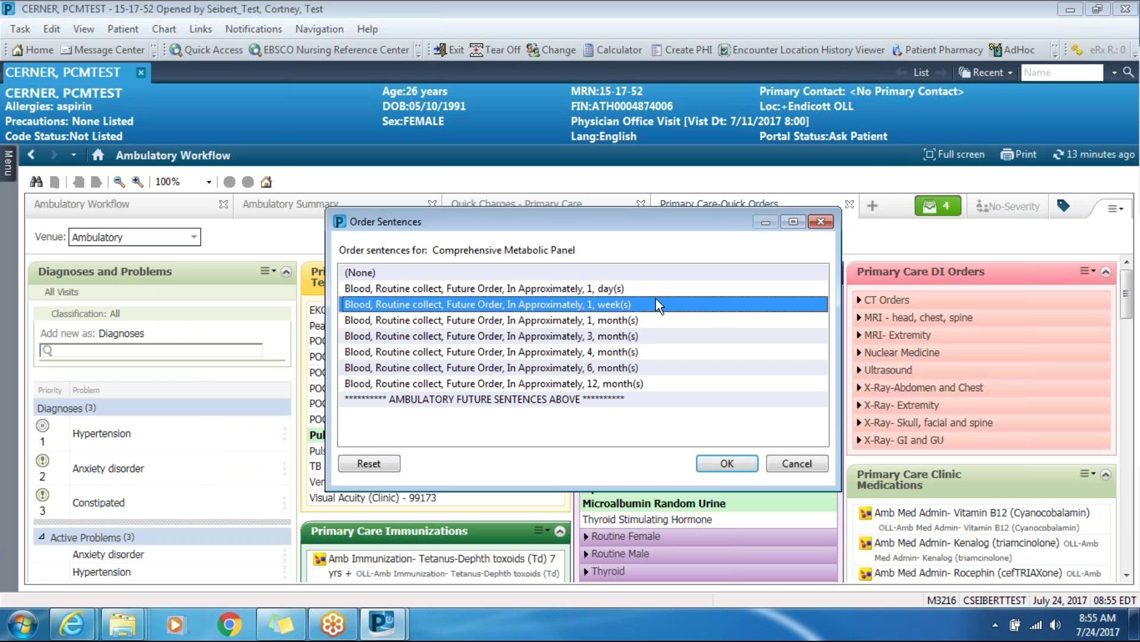
{"action": "left_click", "coordinate": [730, 464]}
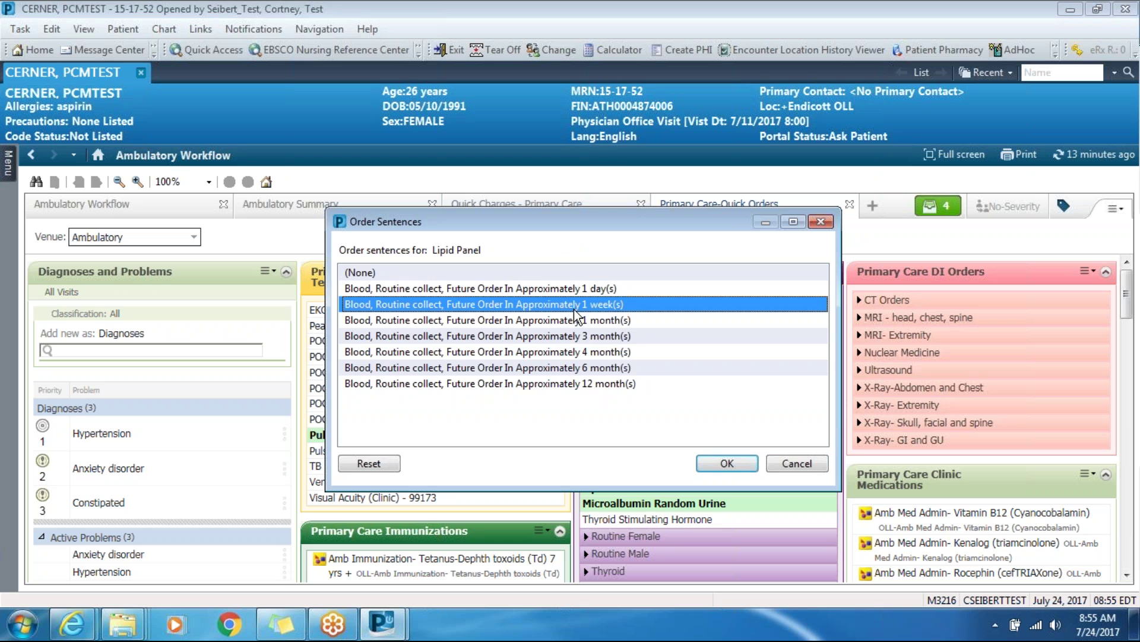
Step: Finish signing with the routine collect future order sentence In Approximately 1 week(s) for Lipid Panel (Blood) and Microalbumin Random Urine (Urine)
{"action": "left_click", "coordinate": [729, 464]}
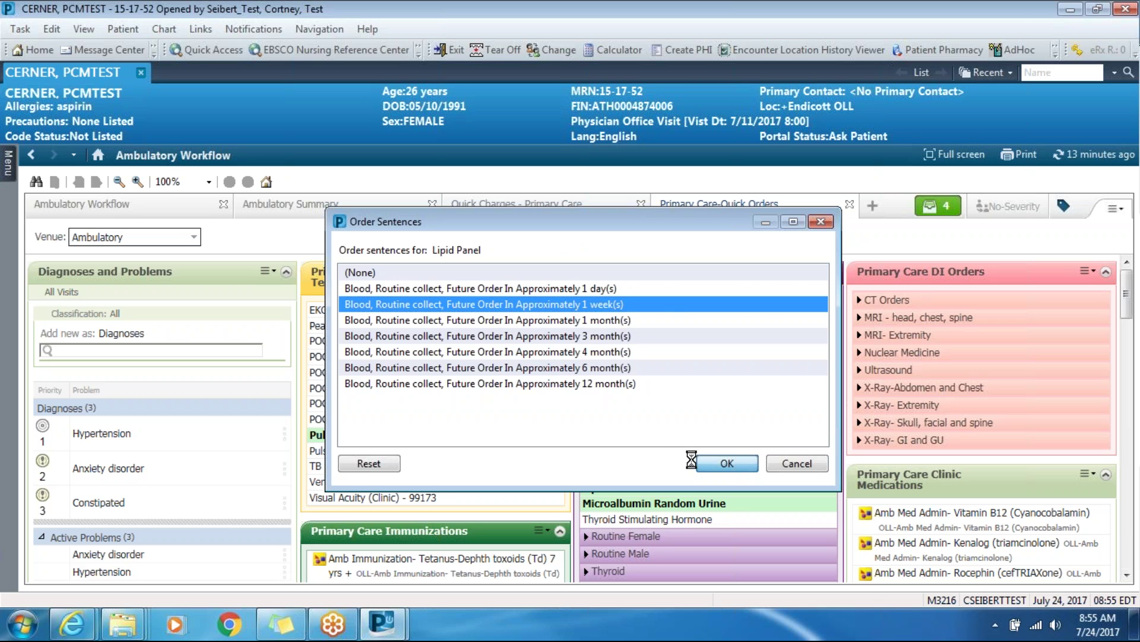
{"action": "left_click", "coordinate": [597, 305]}
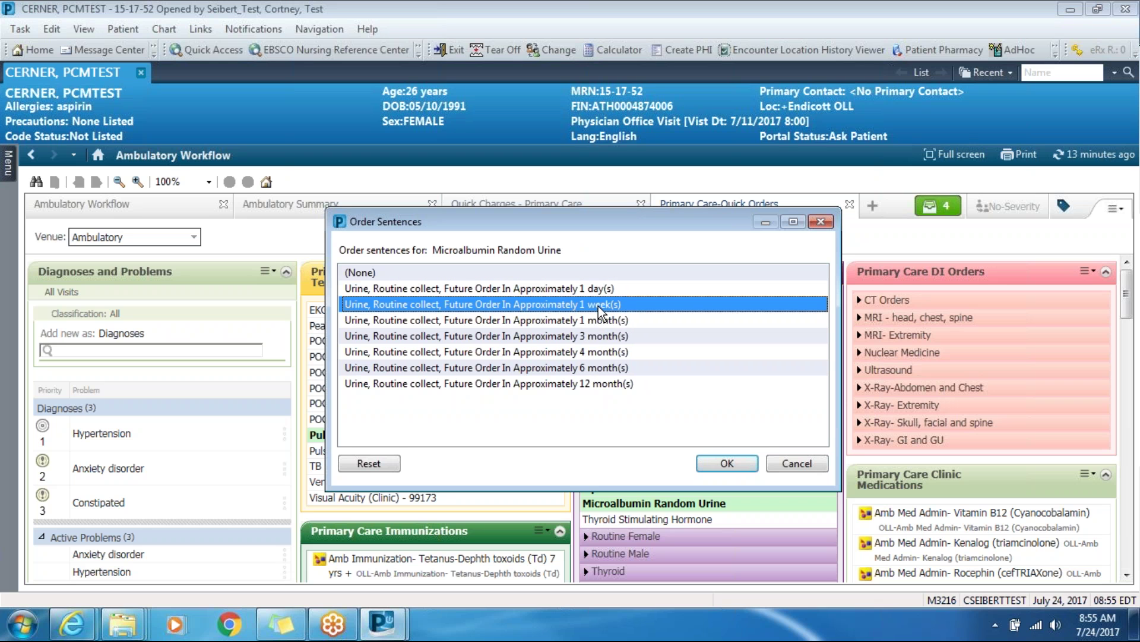
{"action": "left_click", "coordinate": [728, 463]}
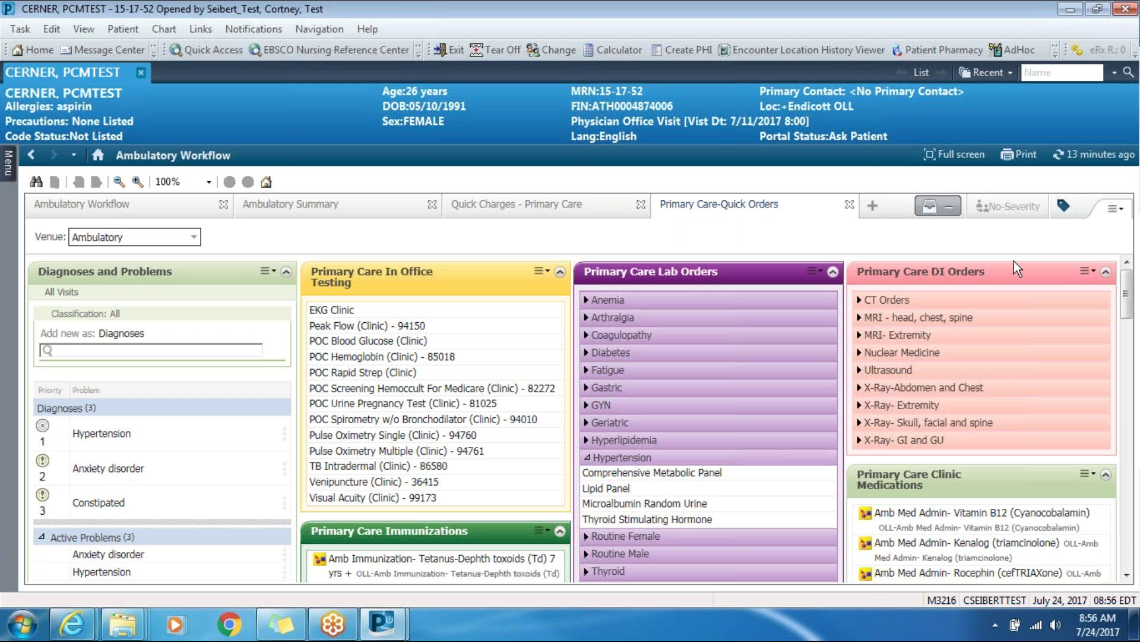
Step: Return to the Ambulatory Workflow, look over Provider Assessments, Health Maintenance and Patient Education, and go to the Assessment and Plan section
{"action": "left_click", "coordinate": [117, 205]}
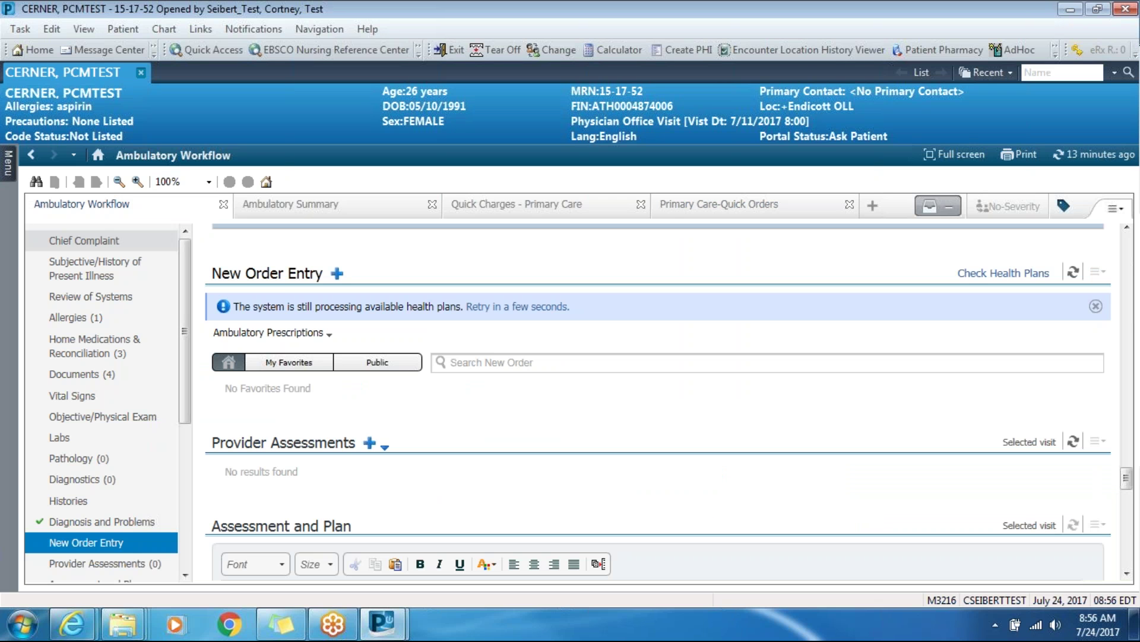
{"action": "left_click_drag", "start_coordinate": [1129, 472], "coordinate": [1130, 487]}
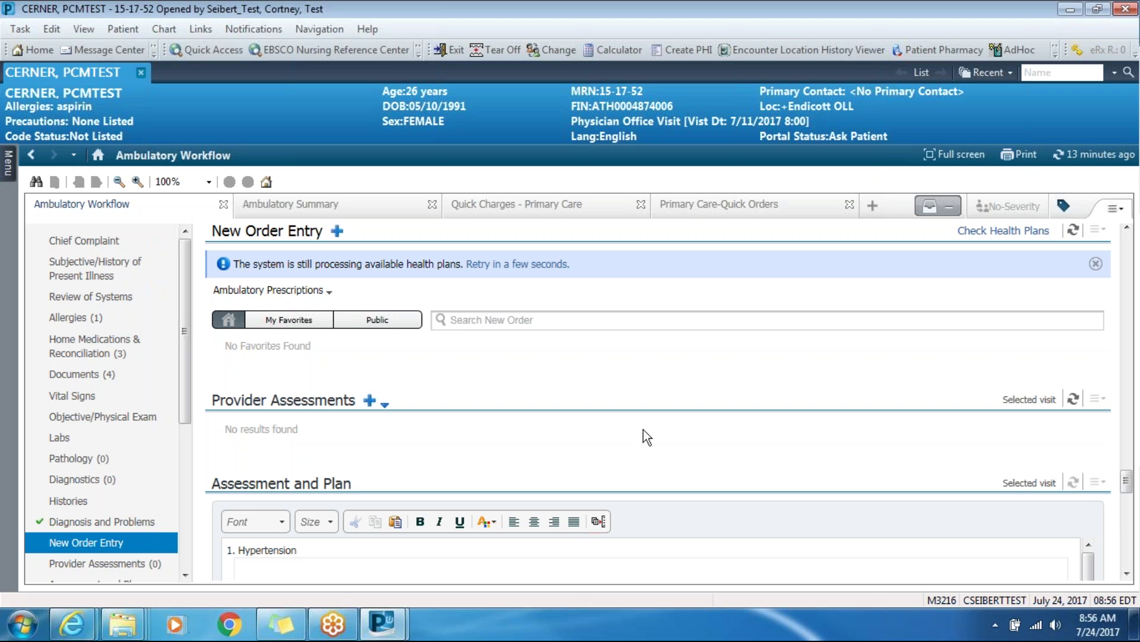
{"action": "left_click", "coordinate": [381, 404]}
{"action": "left_click", "coordinate": [385, 404]}
{"action": "left_click_drag", "start_coordinate": [1128, 479], "coordinate": [1138, 502]}
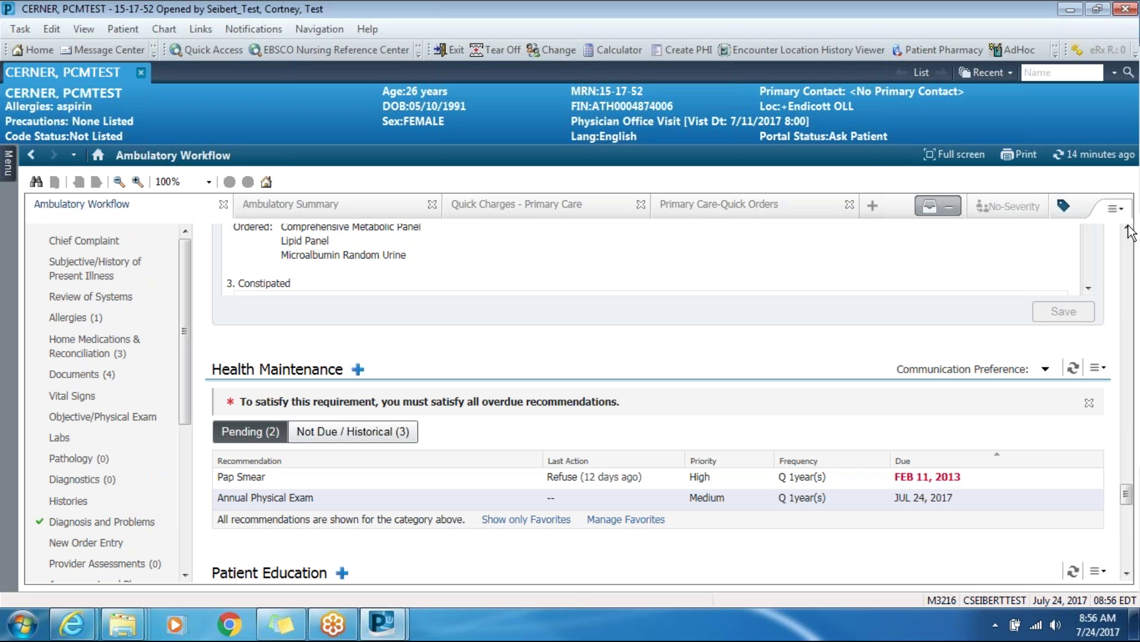
{"action": "scroll", "coordinate": [1123, 499], "scroll_direction": "down", "scroll_amount": 4}
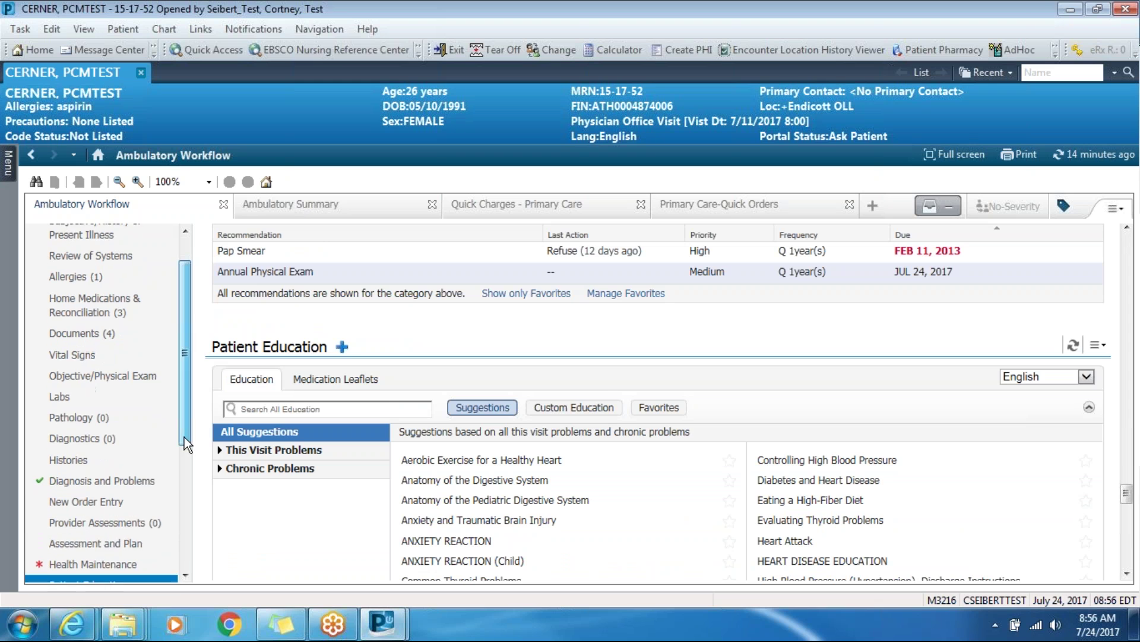
{"action": "left_click", "coordinate": [114, 540]}
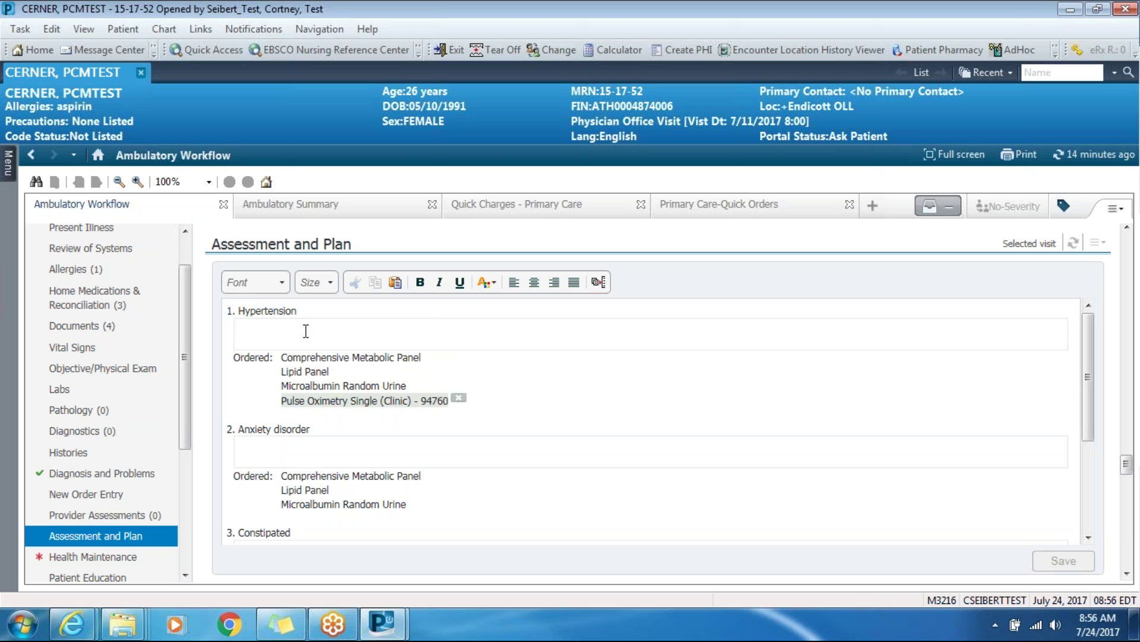
Step: Enter "patient to continue home monitoring" under Hypertension in the Assessment and Plan, check the remaining comment fields, and save
{"action": "left_click", "coordinate": [306, 328]}
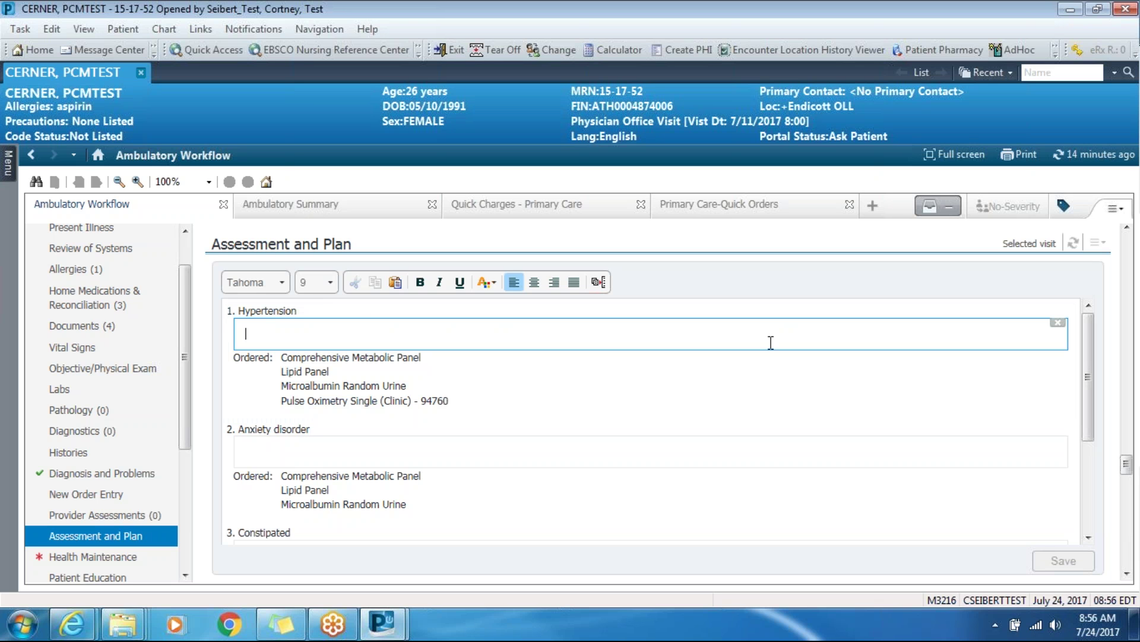
{"action": "type", "text": "patient to continue hp"}
{"action": "type", "text": "me monitoring"}
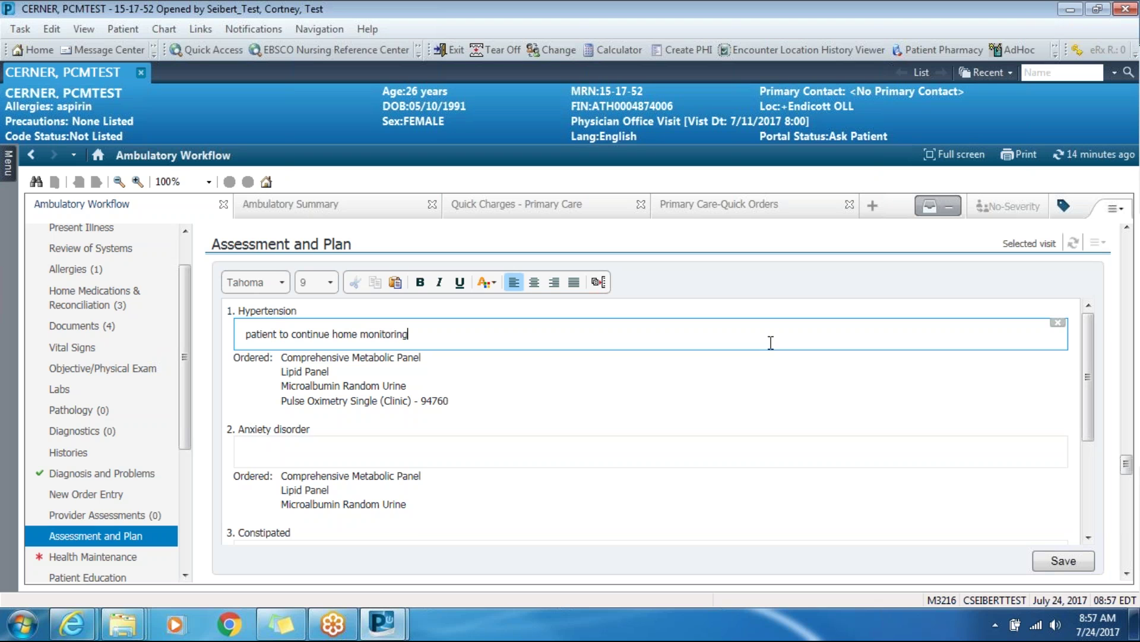
{"action": "left_click", "coordinate": [504, 452]}
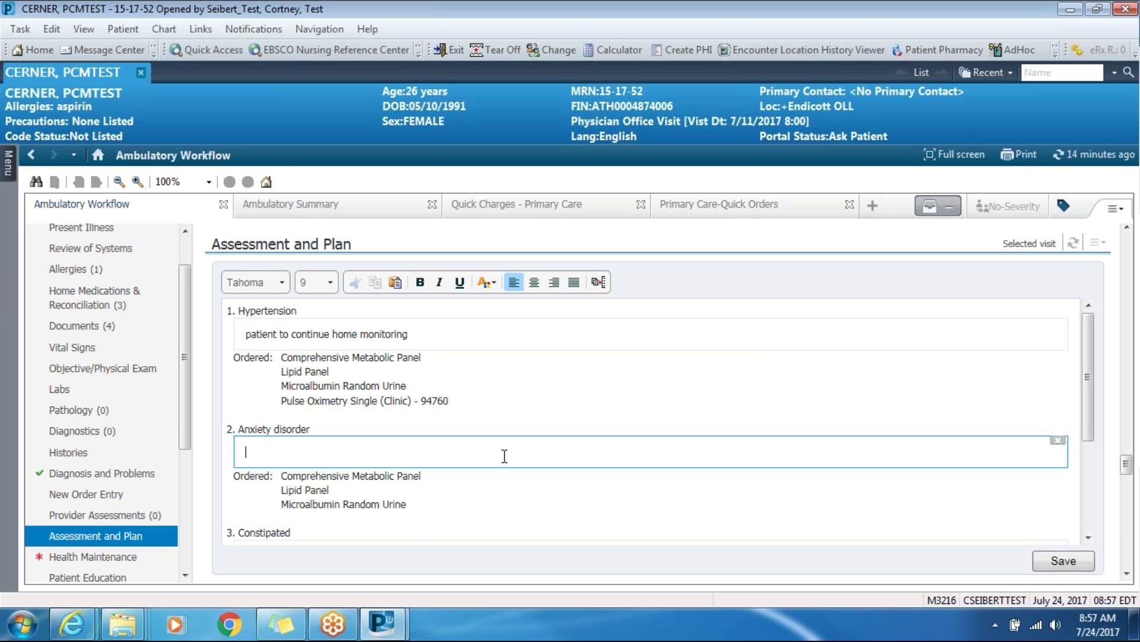
{"action": "left_click_drag", "start_coordinate": [1091, 410], "coordinate": [1090, 504]}
{"action": "left_click", "coordinate": [230, 519]}
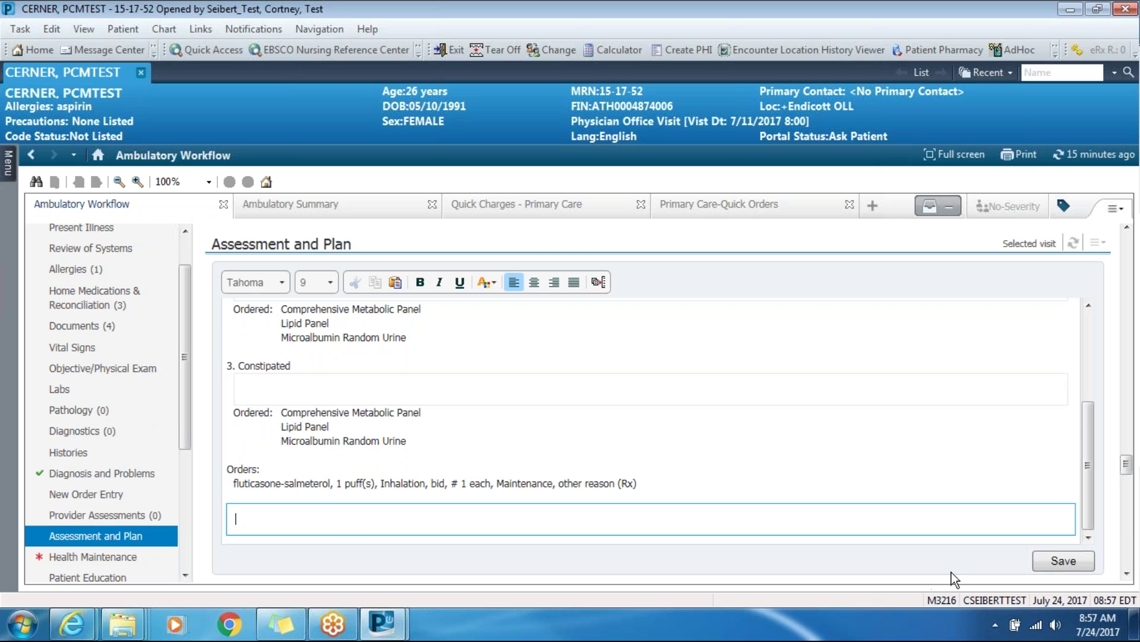
{"action": "left_click", "coordinate": [1056, 561]}
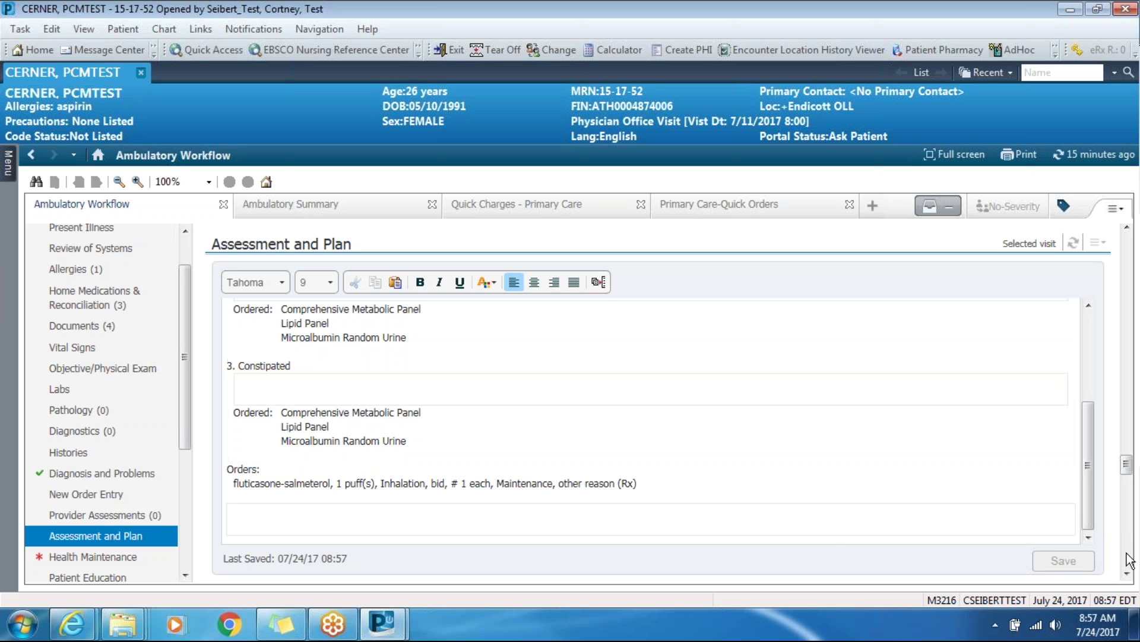
Step: Review the Pending and the Not Due / Historical recommendations in the Health Maintenance section
{"action": "left_click", "coordinate": [1127, 573]}
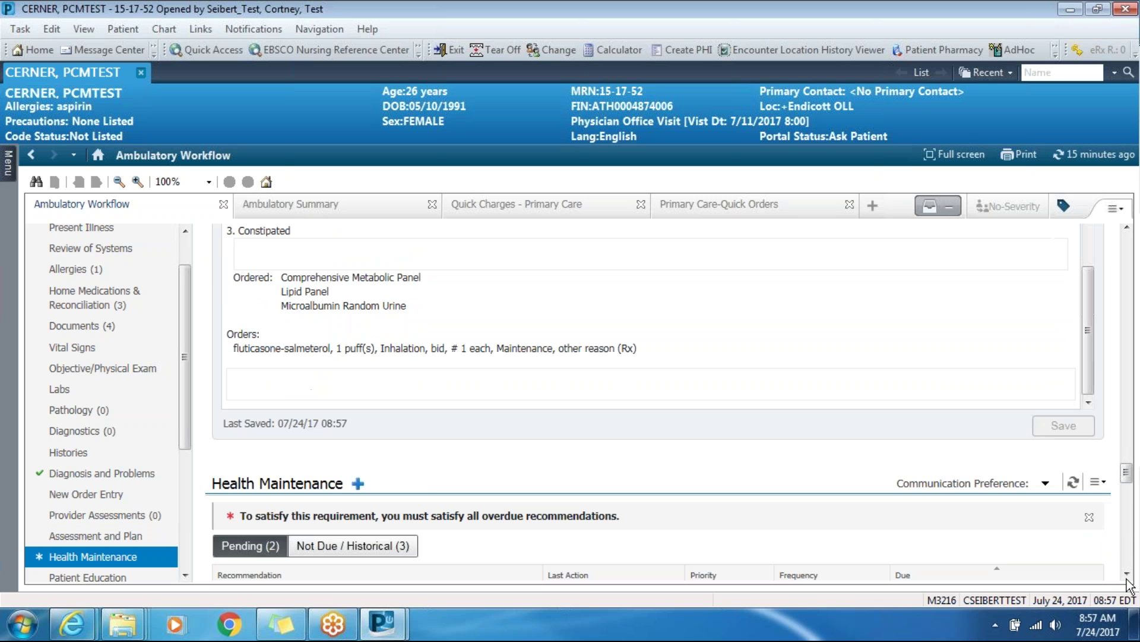
{"action": "left_click", "coordinate": [1128, 575]}
{"action": "left_click", "coordinate": [1128, 575]}
{"action": "left_click", "coordinate": [1128, 575]}
{"action": "left_click", "coordinate": [1127, 575]}
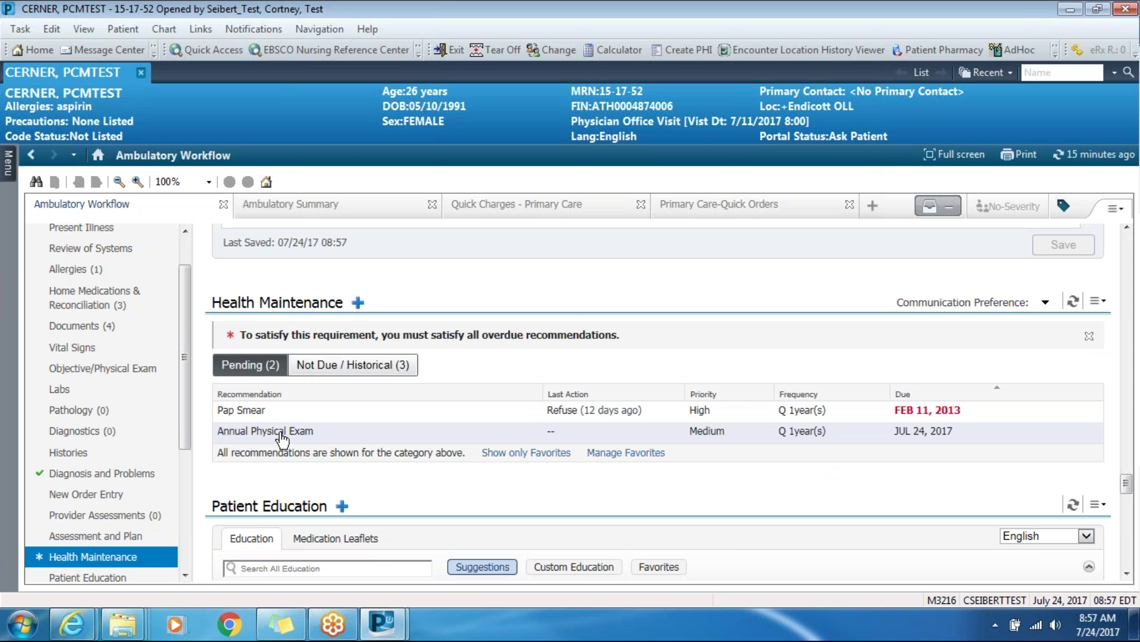
{"action": "left_click", "coordinate": [335, 369]}
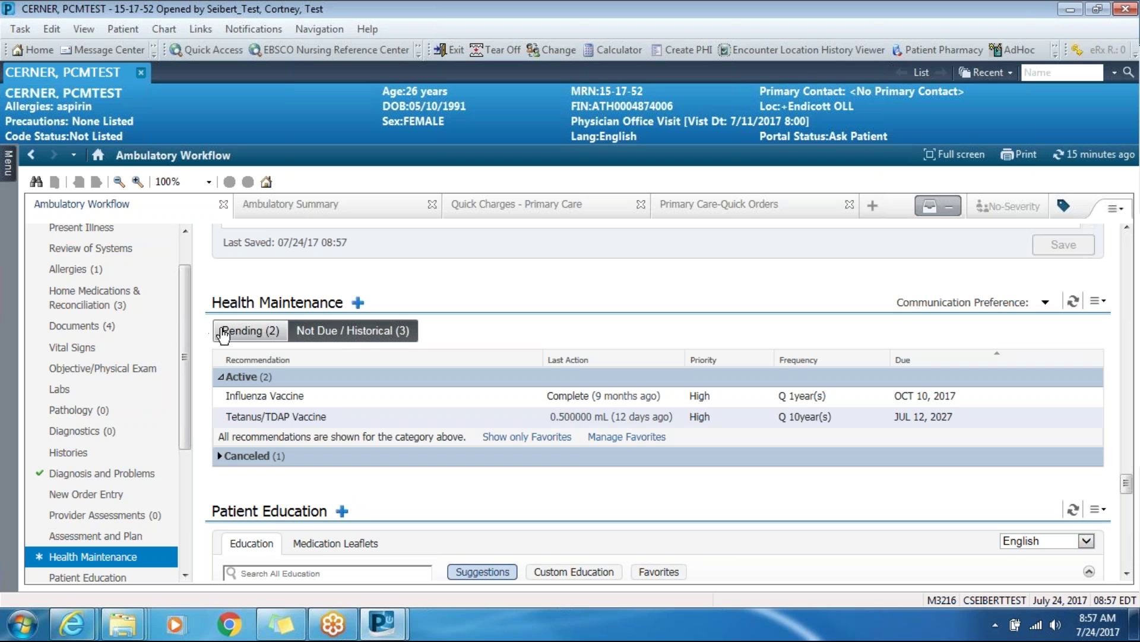
{"action": "left_click", "coordinate": [229, 336]}
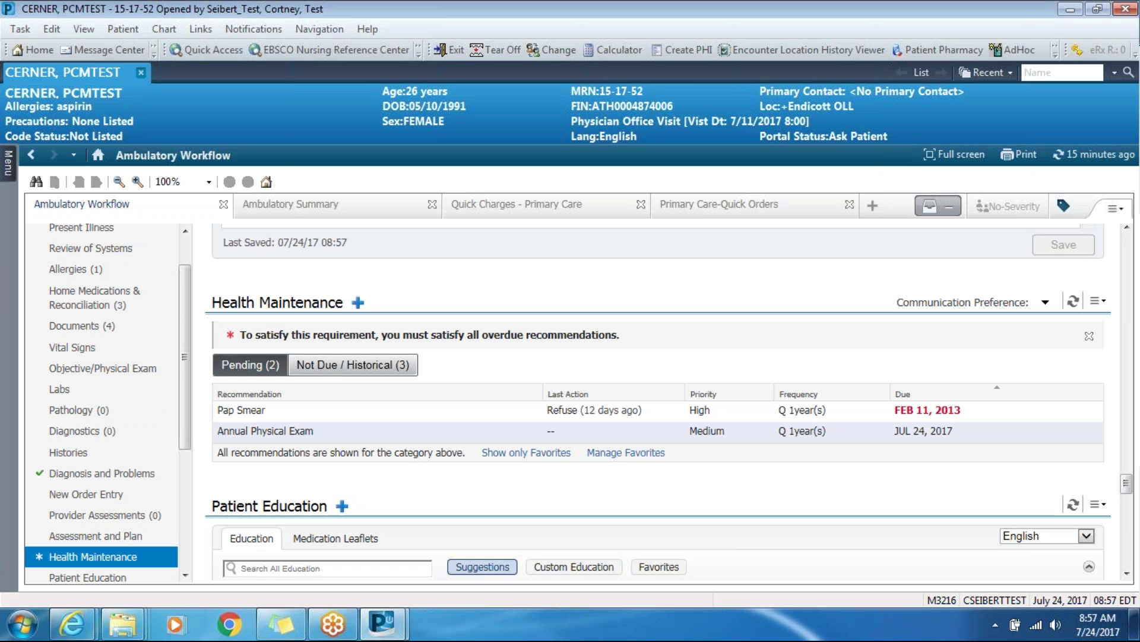
Step: Open the added ANXIETY REACTION patient education for editing, read through its instructions, and save it
{"action": "left_click", "coordinate": [1127, 575]}
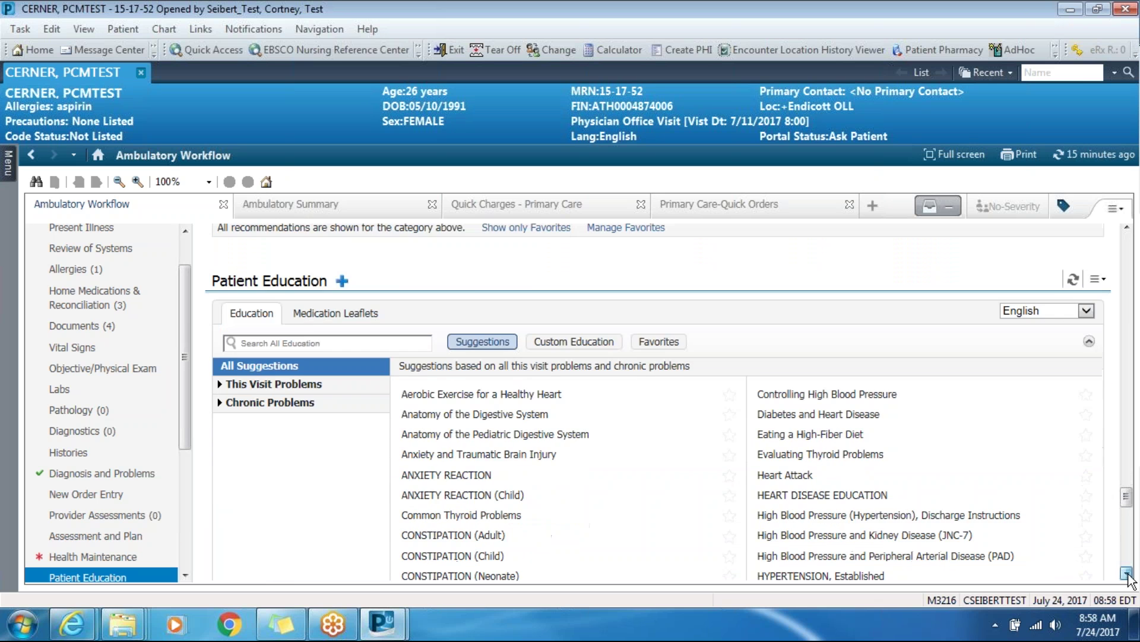
{"action": "left_click", "coordinate": [1126, 229]}
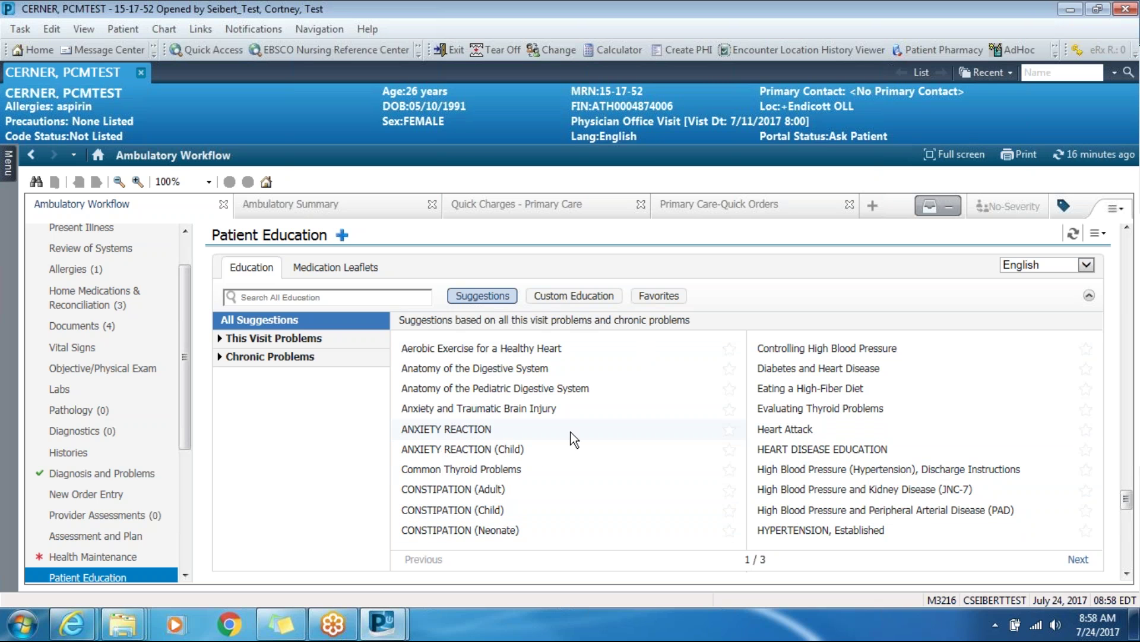
{"action": "left_click", "coordinate": [1127, 574]}
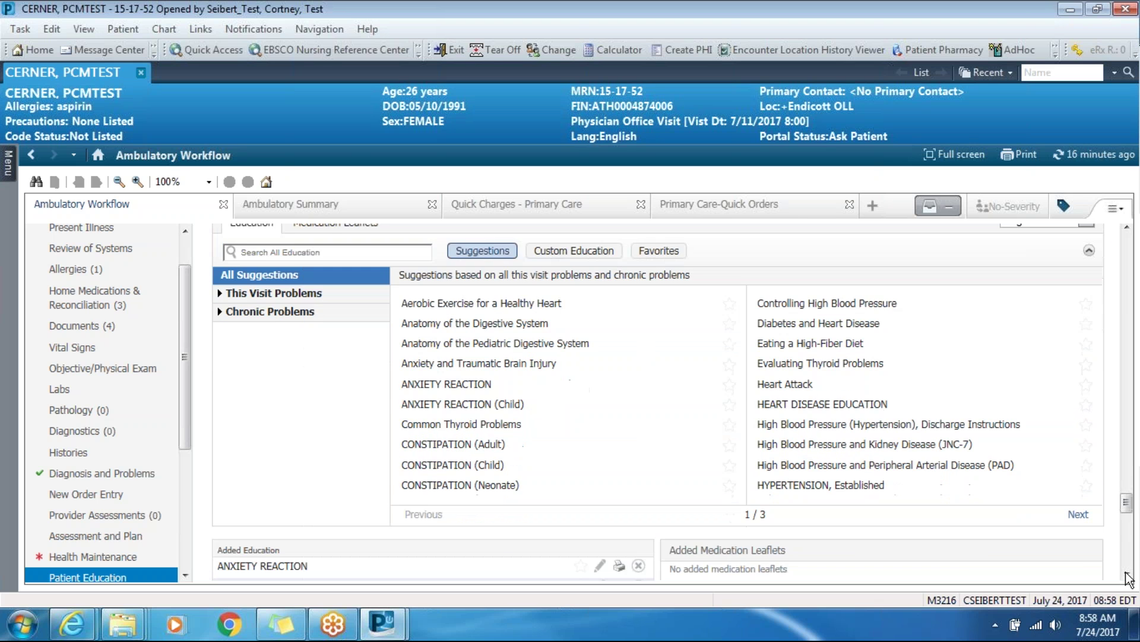
{"action": "left_click", "coordinate": [1127, 574]}
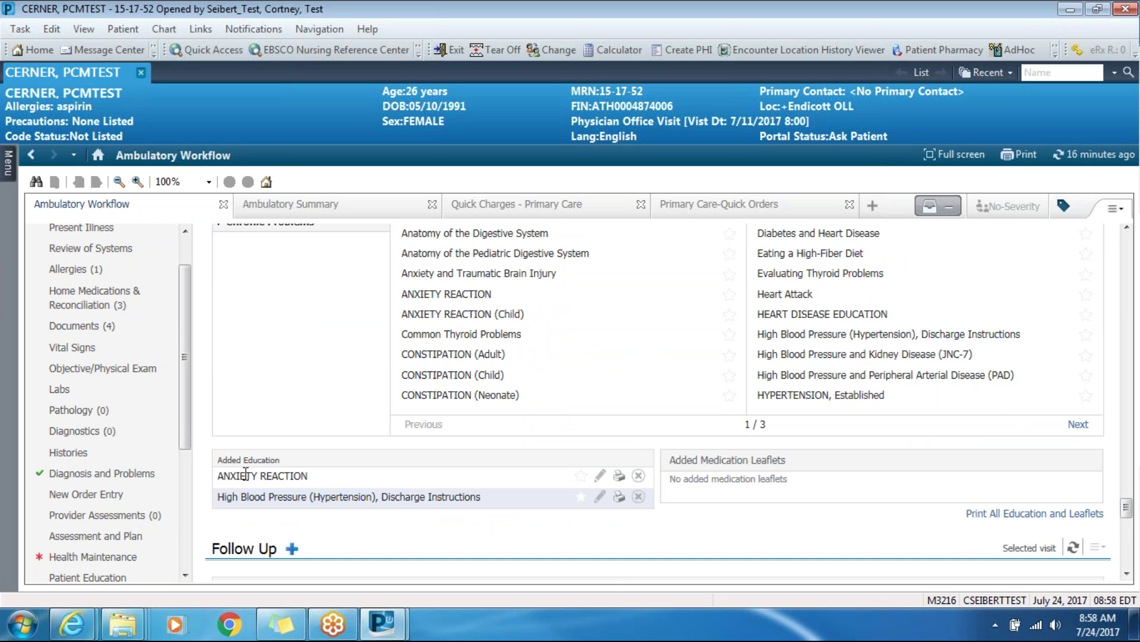
{"action": "left_click", "coordinate": [603, 479]}
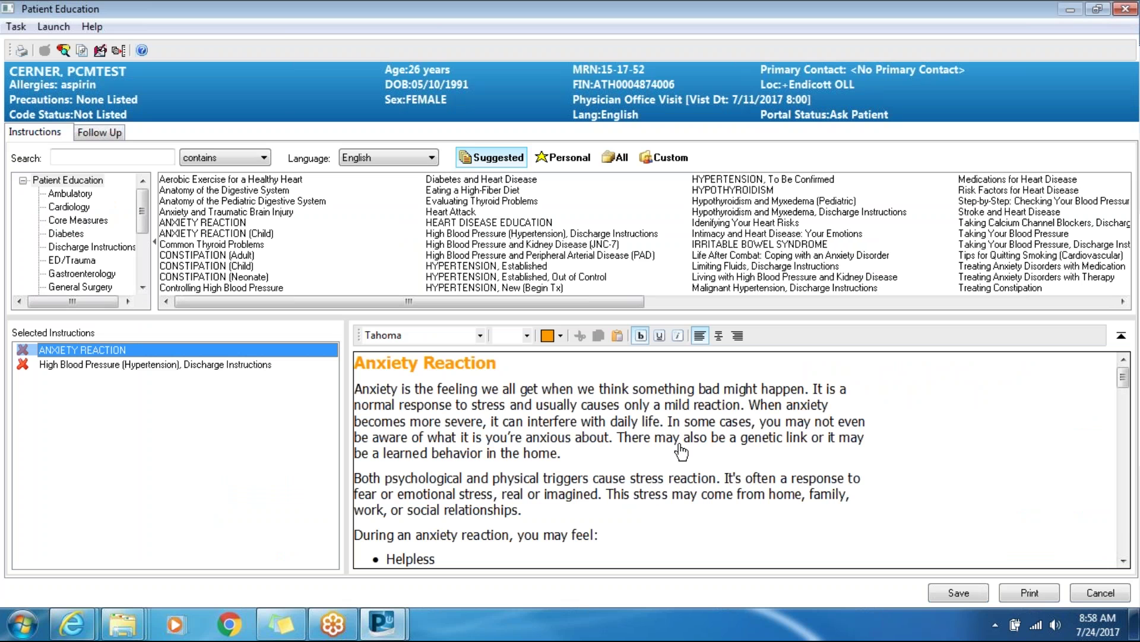
{"action": "left_click_drag", "start_coordinate": [1129, 381], "coordinate": [1139, 455]}
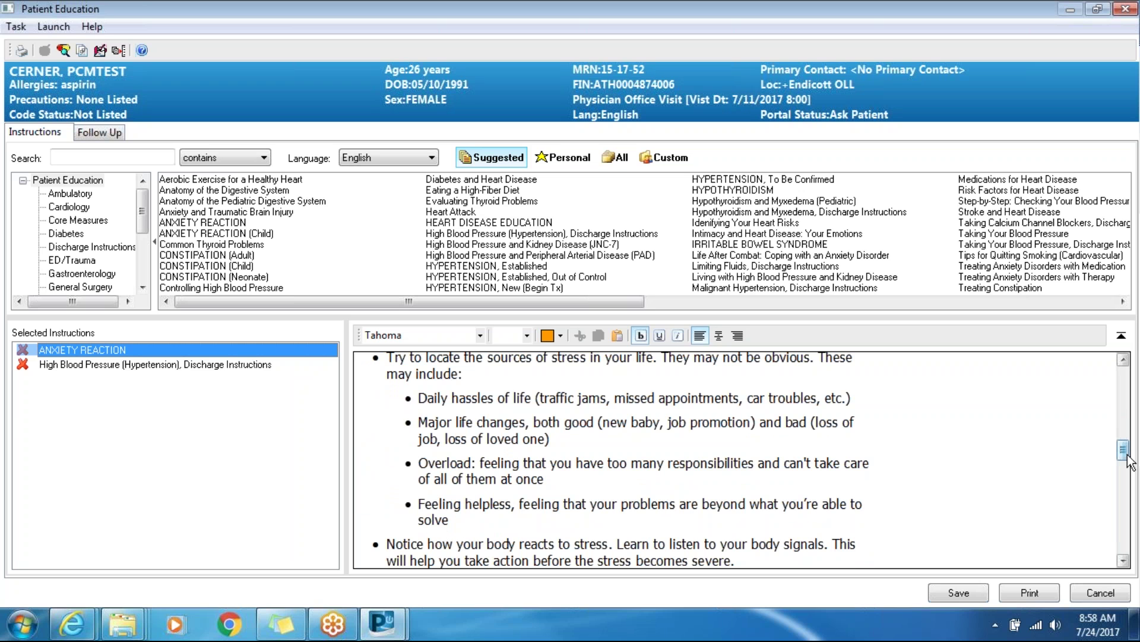
{"action": "left_click_drag", "start_coordinate": [1131, 460], "coordinate": [1131, 447]}
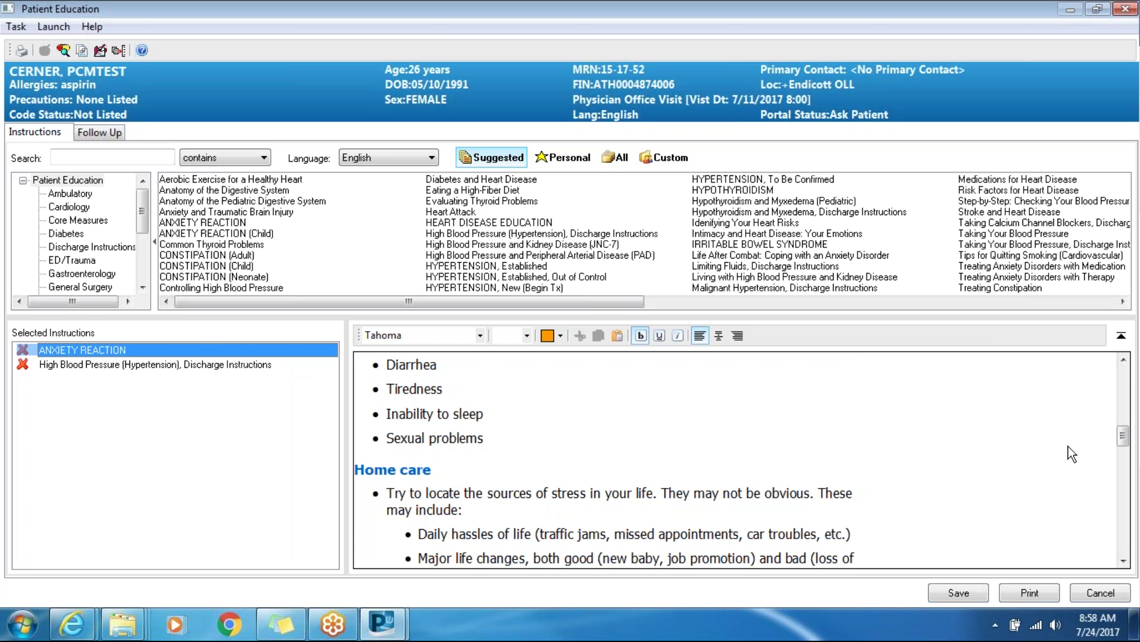
{"action": "left_click", "coordinate": [959, 593]}
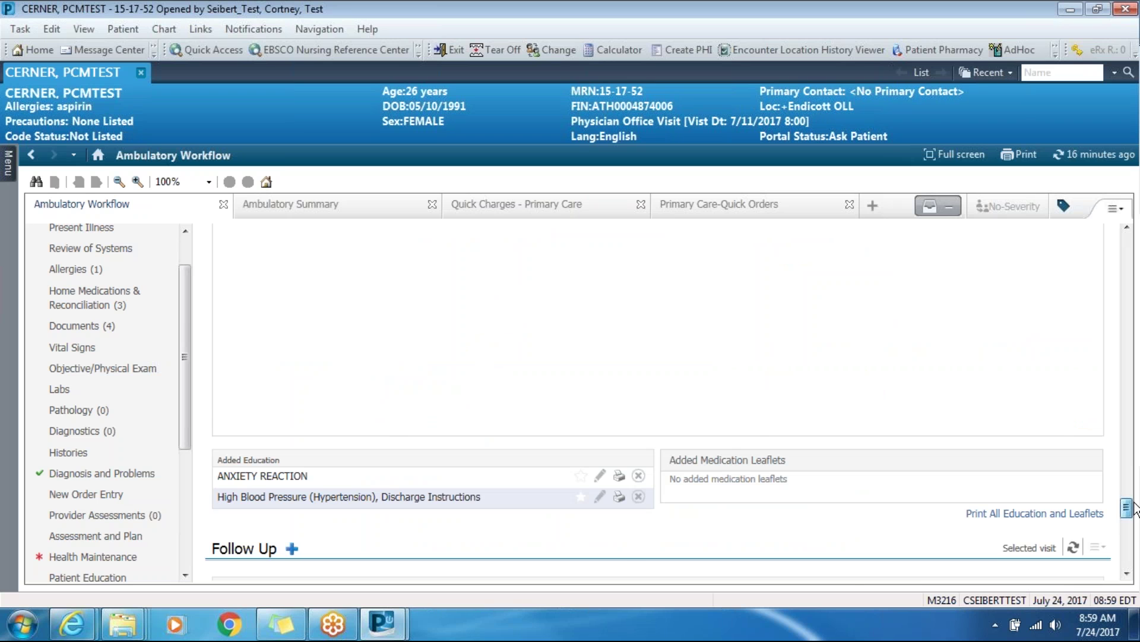
Step: Add a follow-up instruction with the first provider in the Follow Up section's Quick Picks
{"action": "scroll", "coordinate": [1134, 508], "scroll_direction": "down", "scroll_amount": 8}
{"action": "scroll", "coordinate": [1134, 510], "scroll_direction": "up", "scroll_amount": 5}
{"action": "scroll", "coordinate": [1133, 517], "scroll_direction": "down", "scroll_amount": 1}
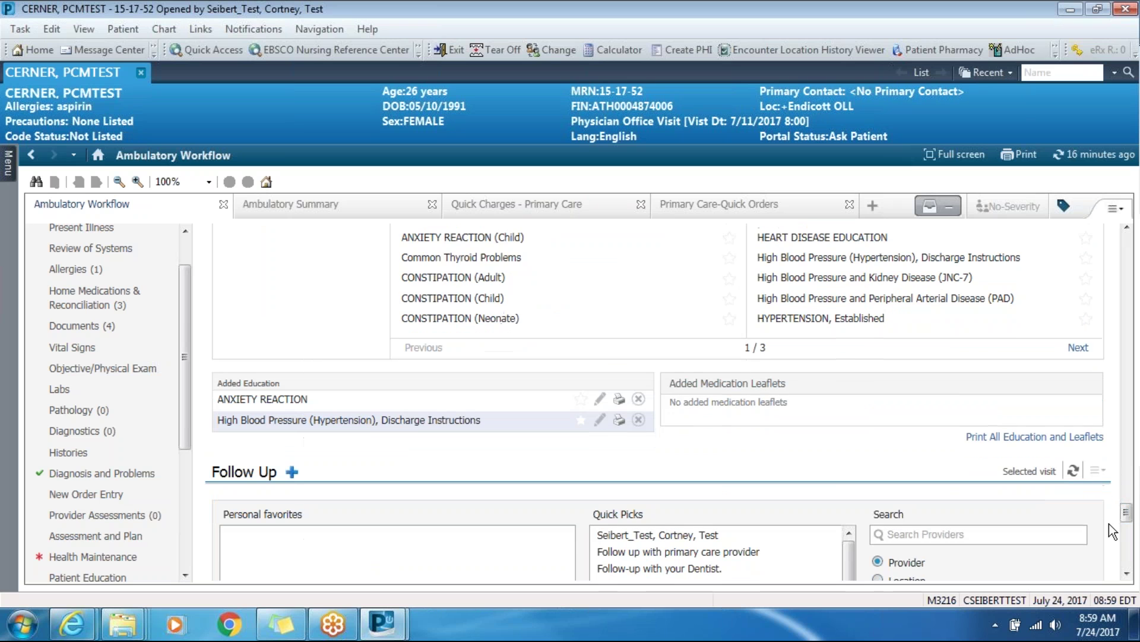
{"action": "left_click", "coordinate": [1127, 577]}
{"action": "left_click", "coordinate": [1127, 576]}
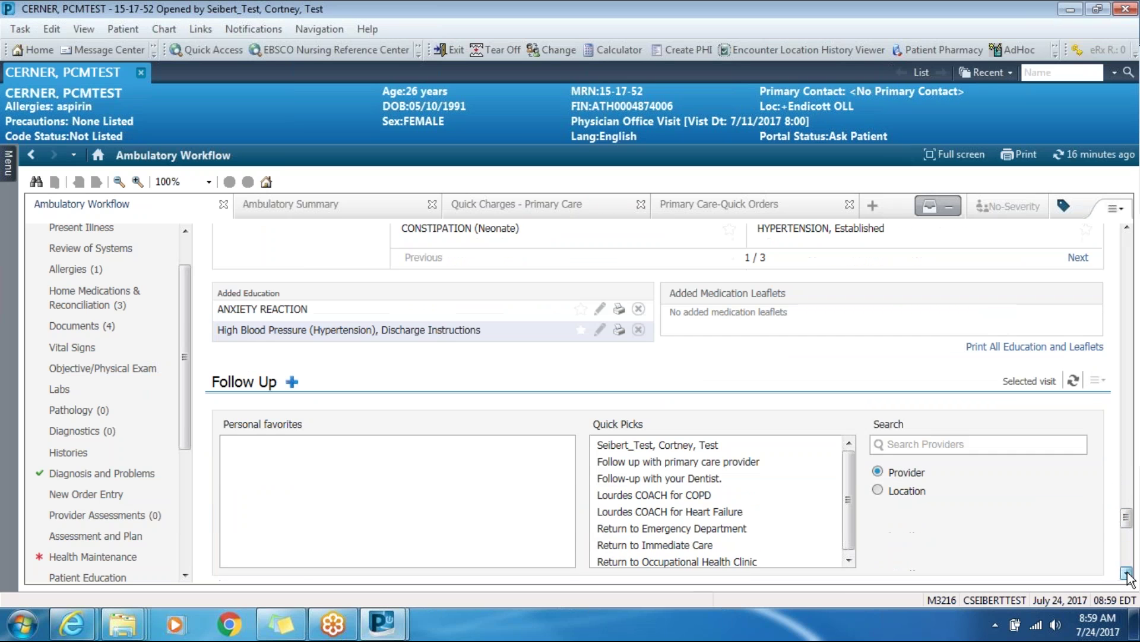
{"action": "left_click", "coordinate": [1127, 577]}
{"action": "left_click", "coordinate": [1128, 576]}
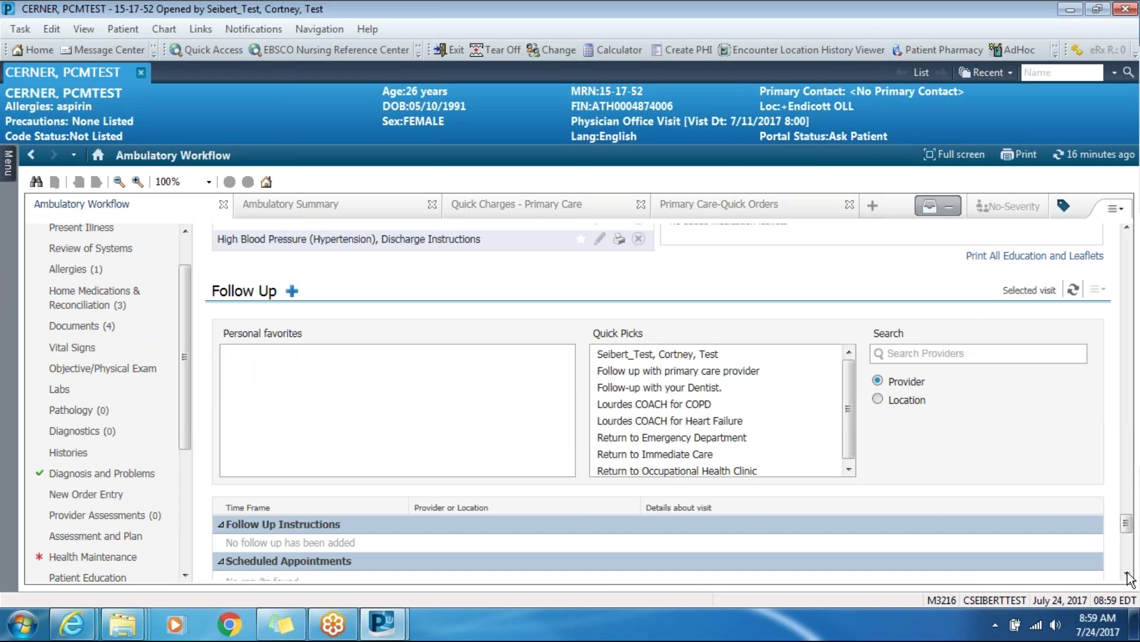
{"action": "left_click", "coordinate": [677, 370]}
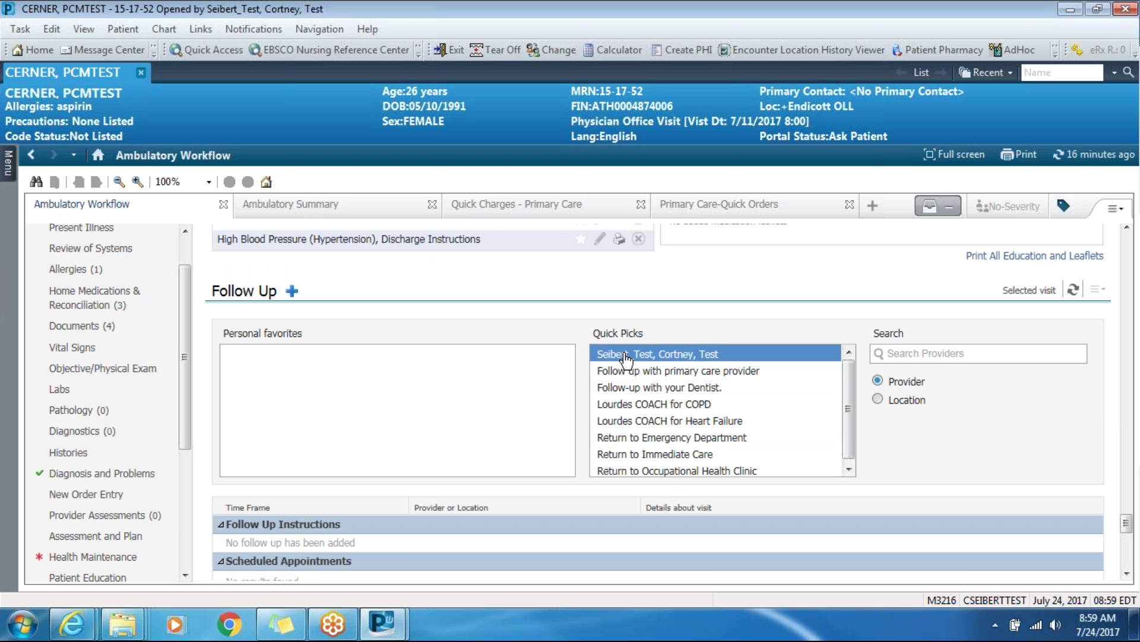
{"action": "left_click", "coordinate": [701, 357]}
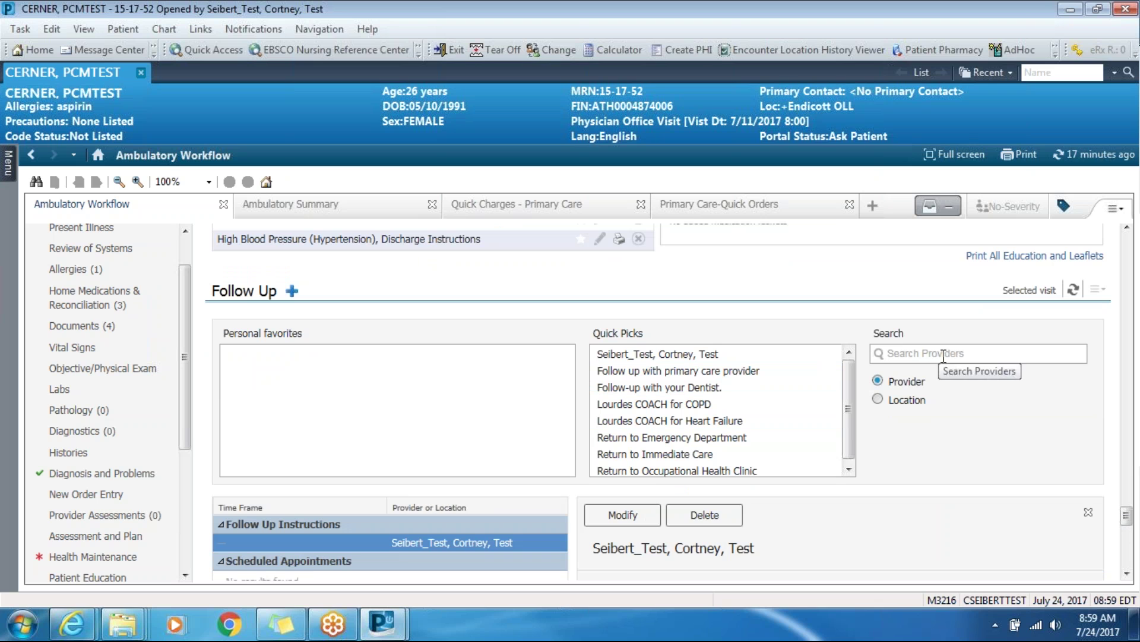
Step: Open the newly added follow-up instruction for modification
{"action": "left_click", "coordinate": [1127, 574]}
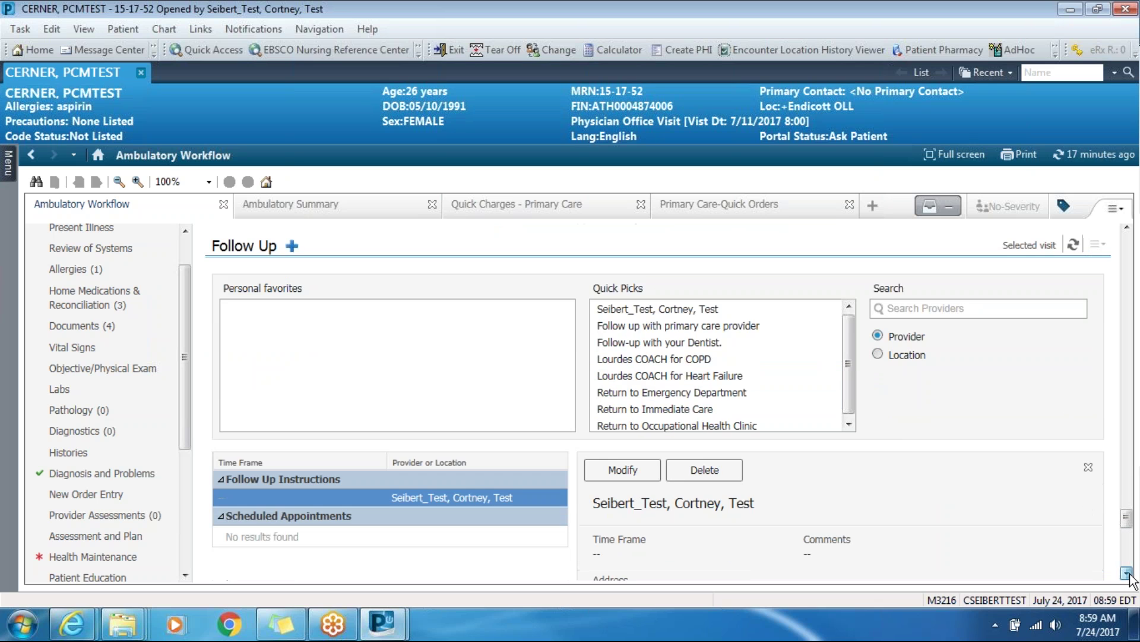
{"action": "left_click", "coordinate": [1127, 574]}
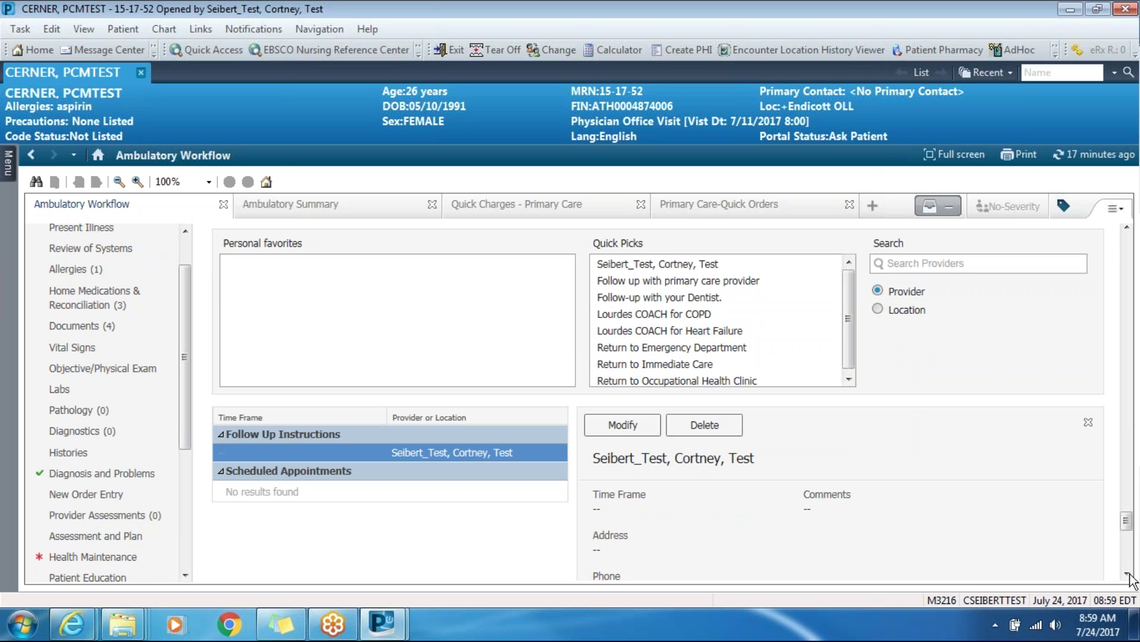
{"action": "left_click", "coordinate": [1127, 574]}
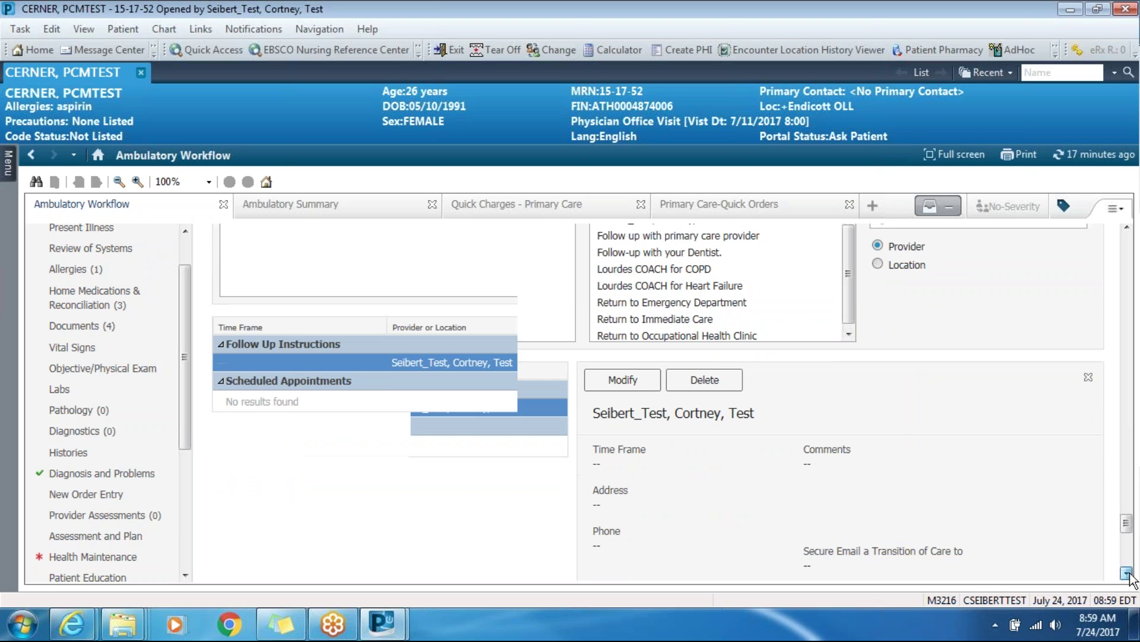
{"action": "left_click", "coordinate": [1127, 573]}
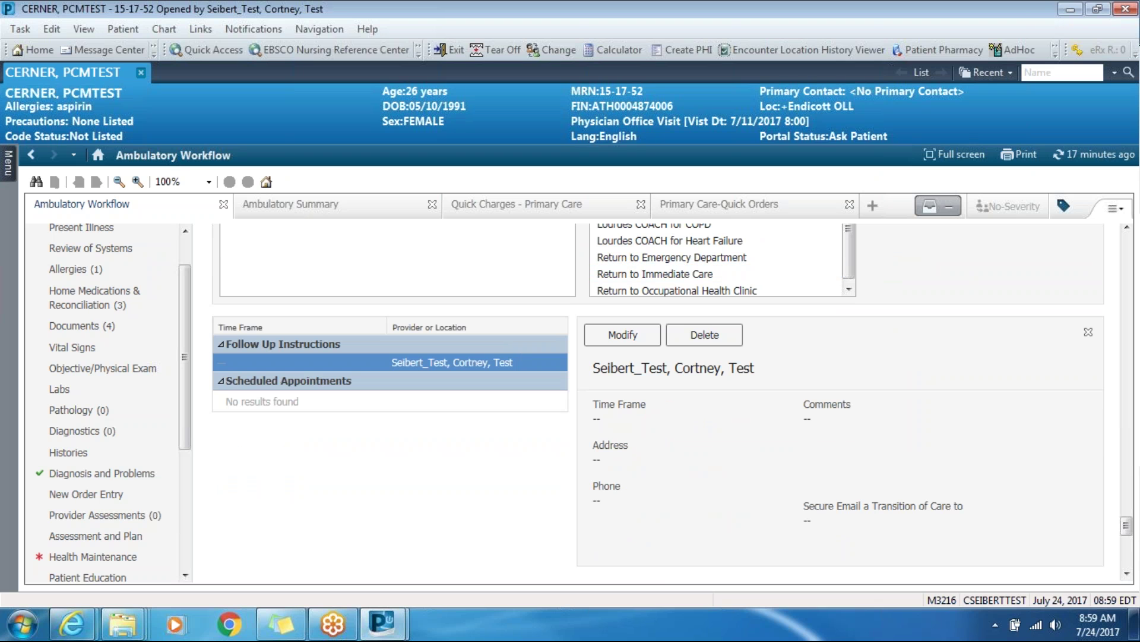
{"action": "left_click", "coordinate": [640, 340]}
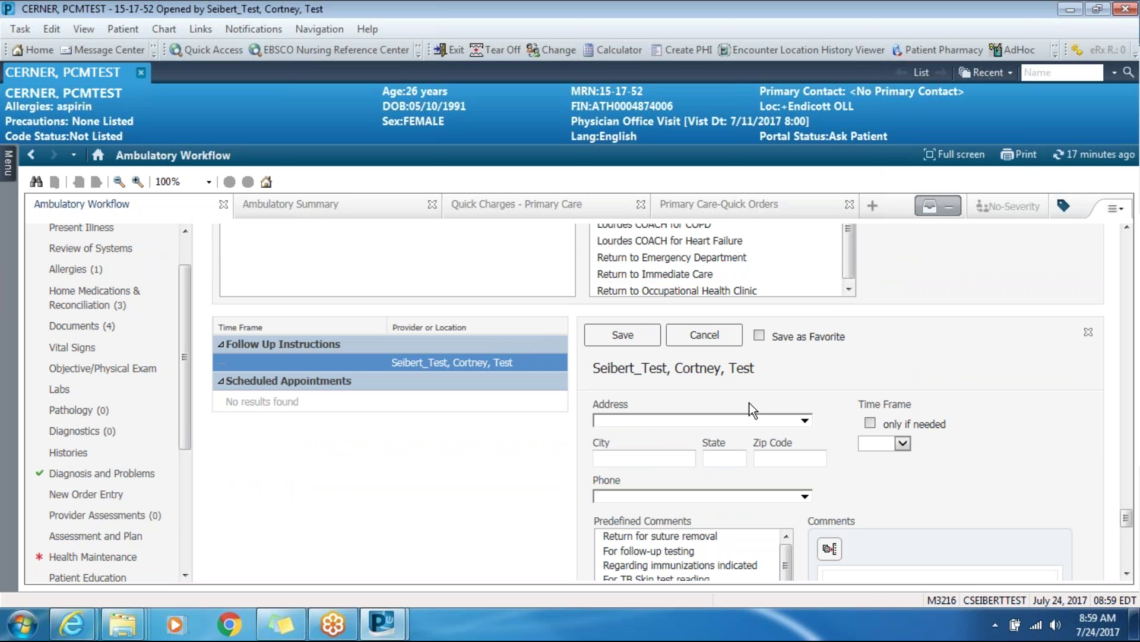
{"action": "left_click", "coordinate": [1127, 574]}
{"action": "left_click", "coordinate": [1127, 574]}
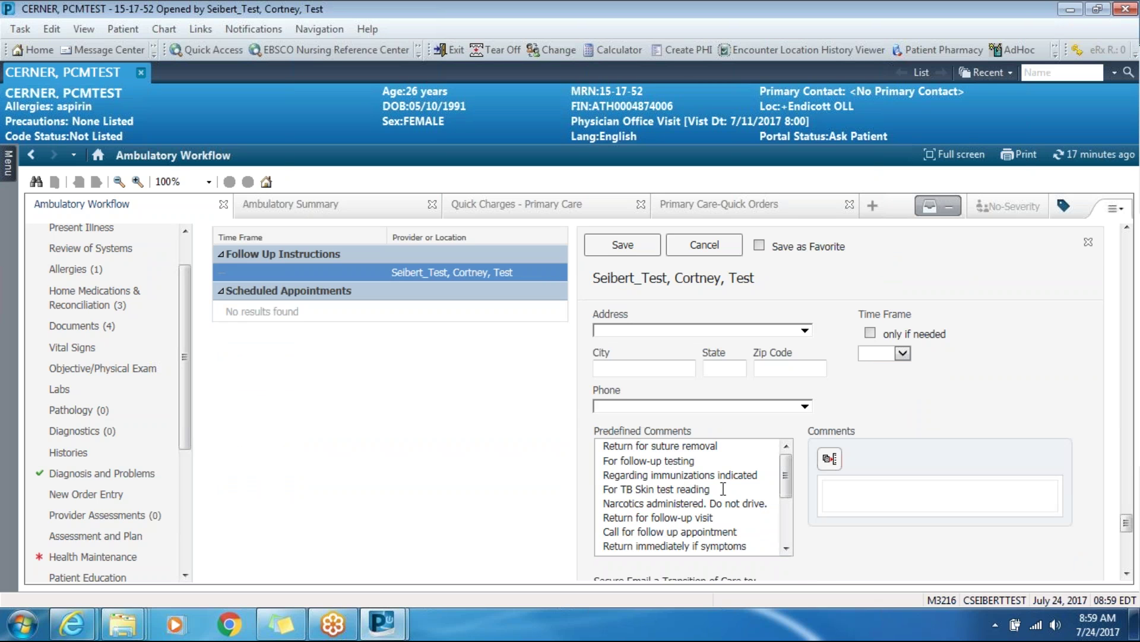
Step: Set the follow-up instruction's time frame to Within 6 months, check the remaining fields, and save it
{"action": "left_click", "coordinate": [904, 354]}
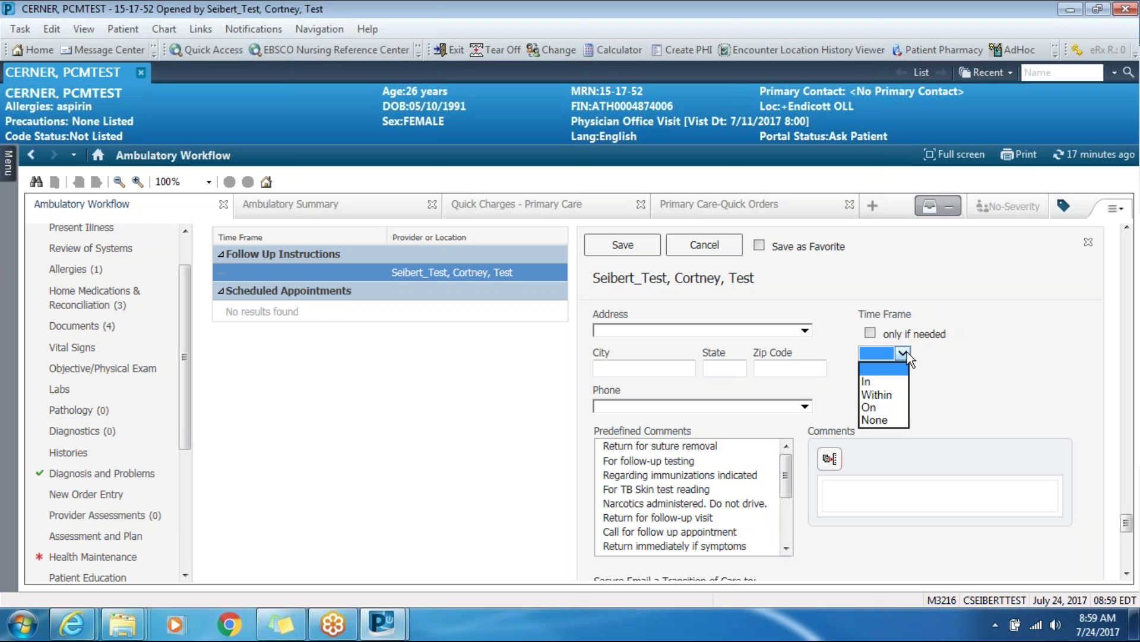
{"action": "left_click", "coordinate": [896, 394]}
{"action": "left_click", "coordinate": [995, 353]}
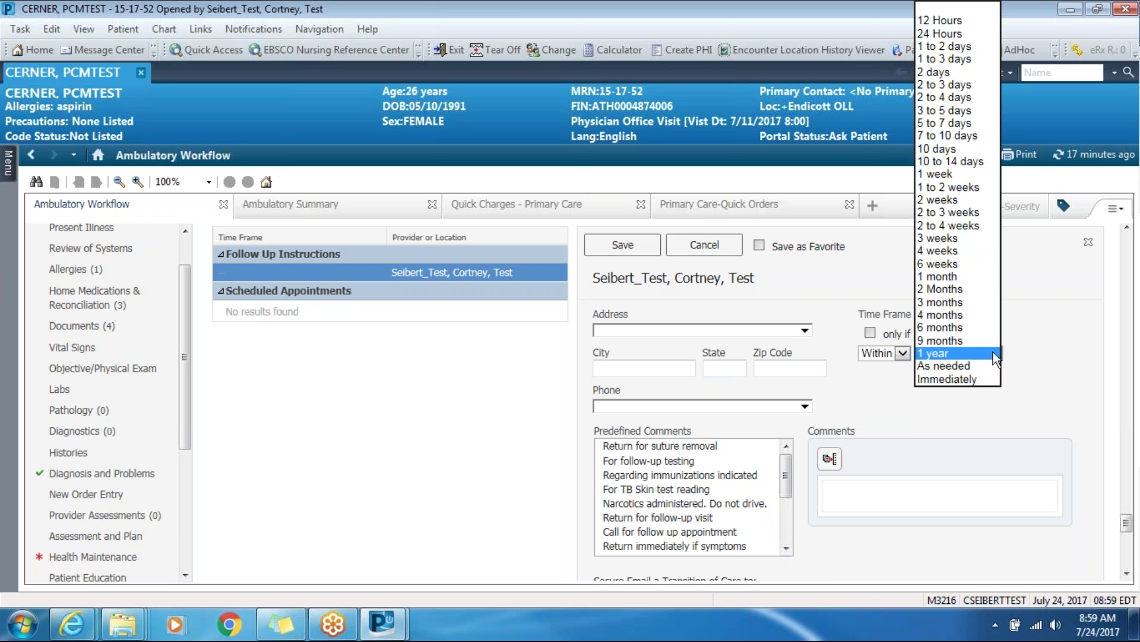
{"action": "left_click", "coordinate": [1026, 341]}
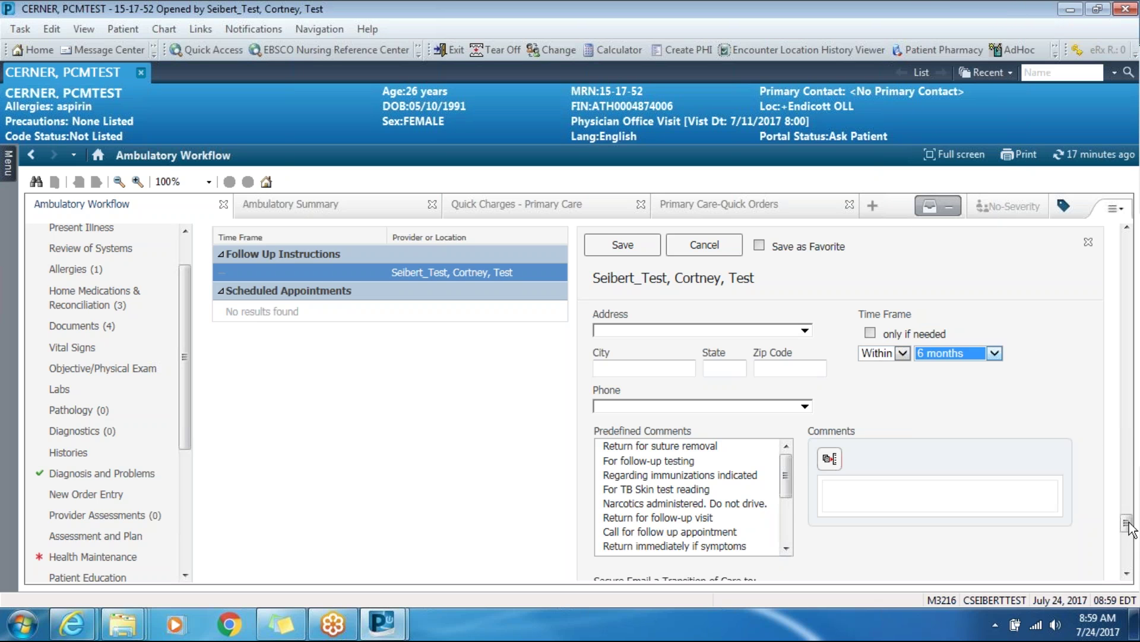
{"action": "scroll", "coordinate": [1134, 535], "scroll_direction": "down", "scroll_amount": 3}
{"action": "scroll", "coordinate": [1135, 535], "scroll_direction": "down", "scroll_amount": 1}
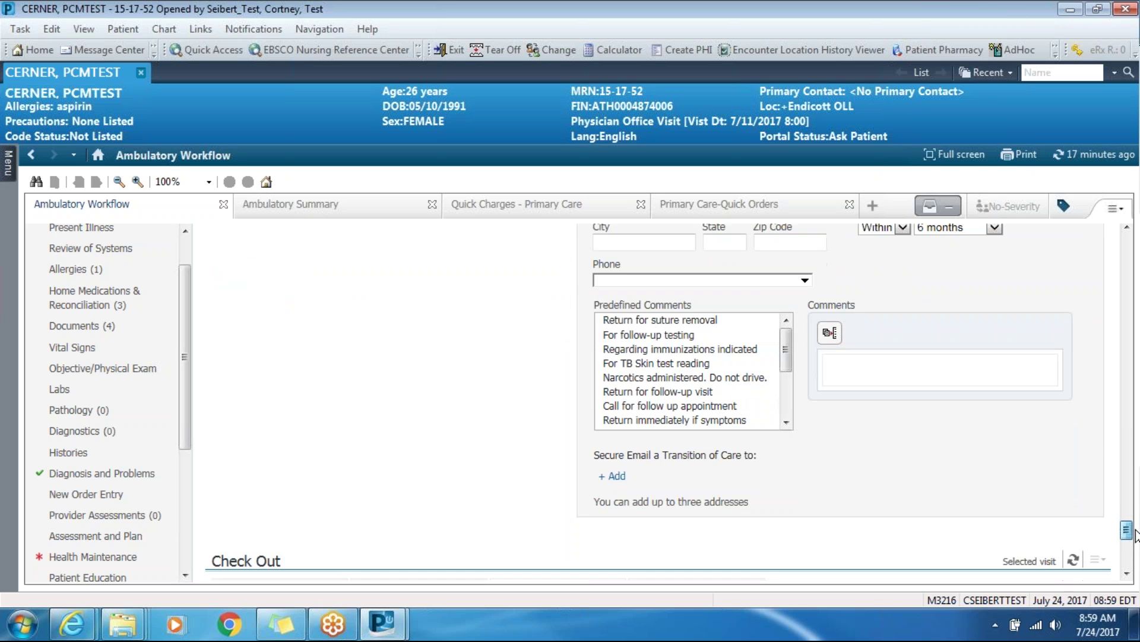
{"action": "scroll", "coordinate": [1135, 535], "scroll_direction": "up", "scroll_amount": 8}
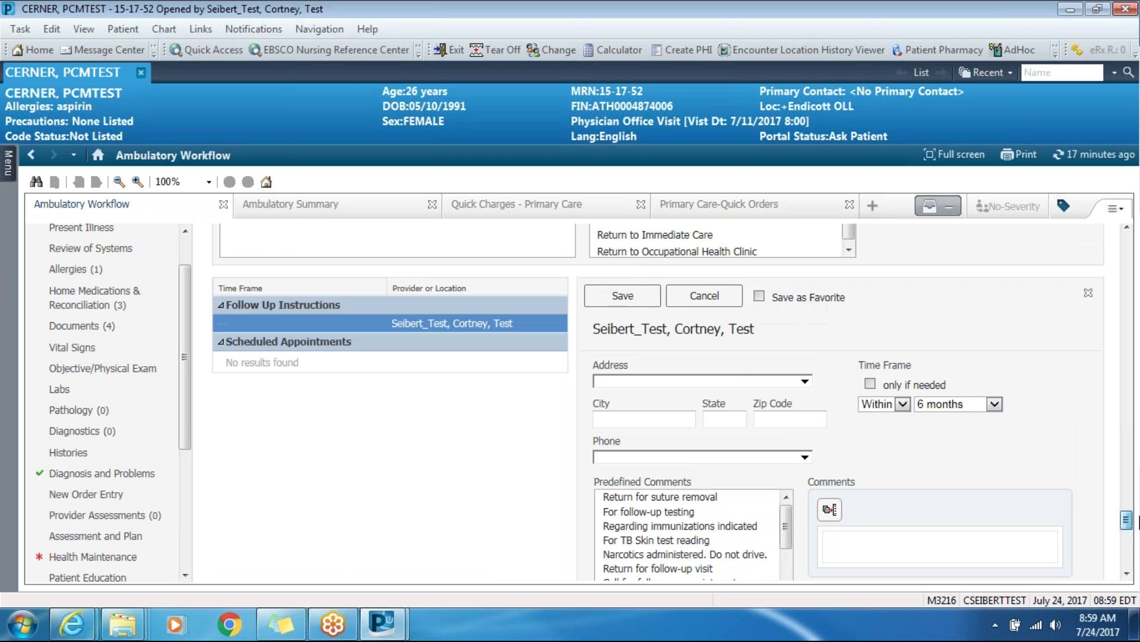
{"action": "left_click", "coordinate": [617, 362]}
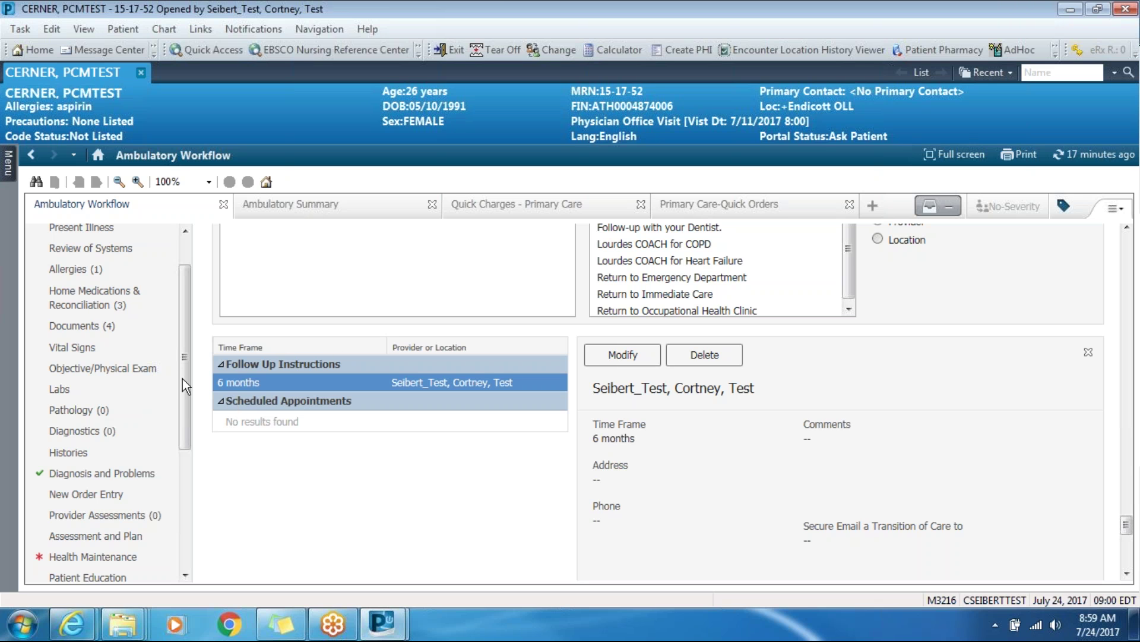
Step: Create a Progress Note and insert the tagged Lifestyle text into its History of Present Illness section
{"action": "left_click_drag", "start_coordinate": [187, 404], "coordinate": [188, 525]}
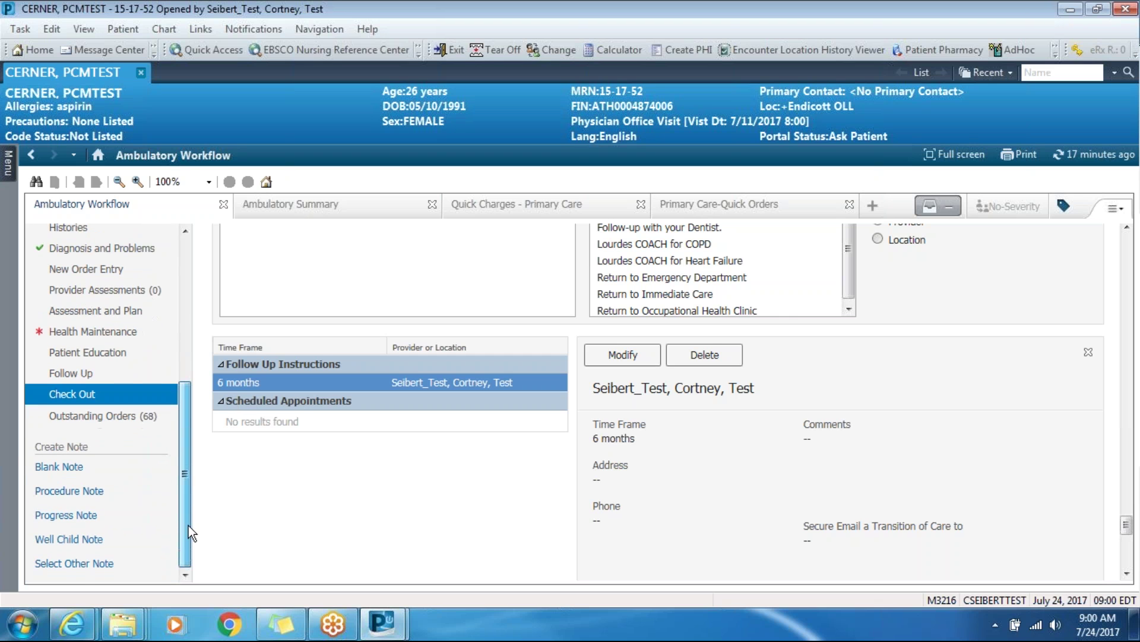
{"action": "left_click", "coordinate": [68, 516]}
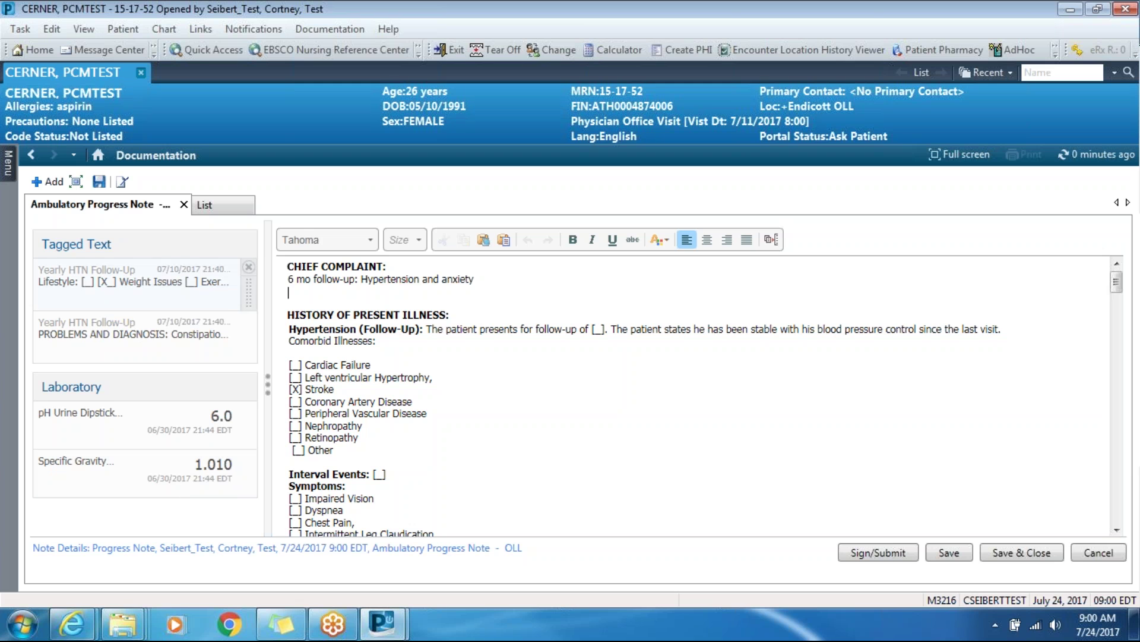
{"action": "left_click_drag", "start_coordinate": [65, 272], "coordinate": [317, 325]}
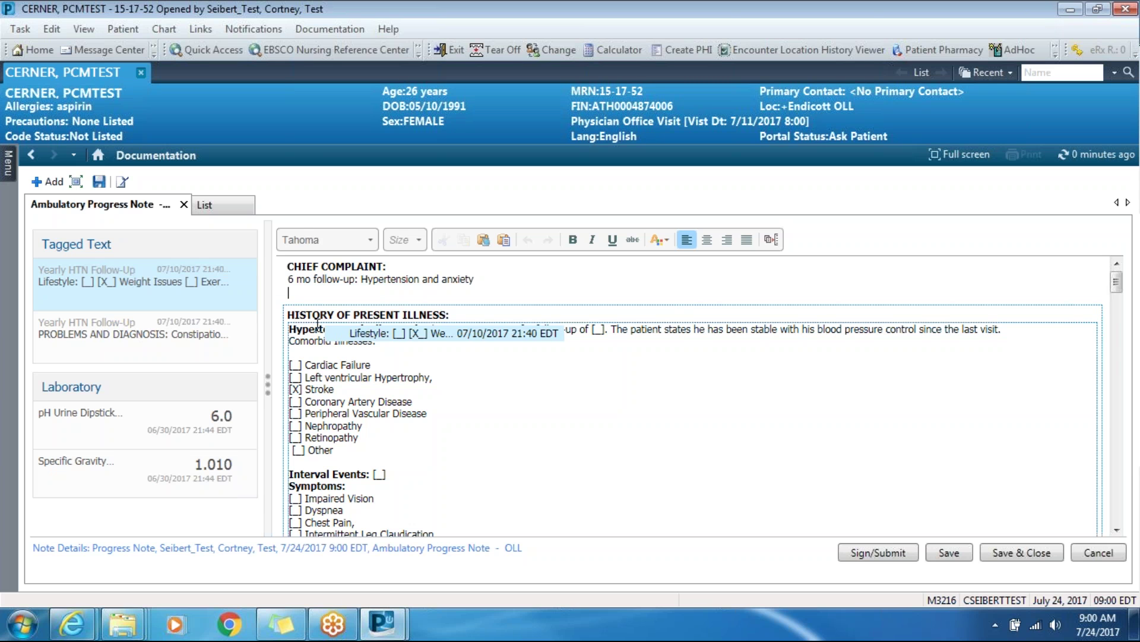
{"action": "left_click_drag", "start_coordinate": [318, 326], "coordinate": [318, 327]}
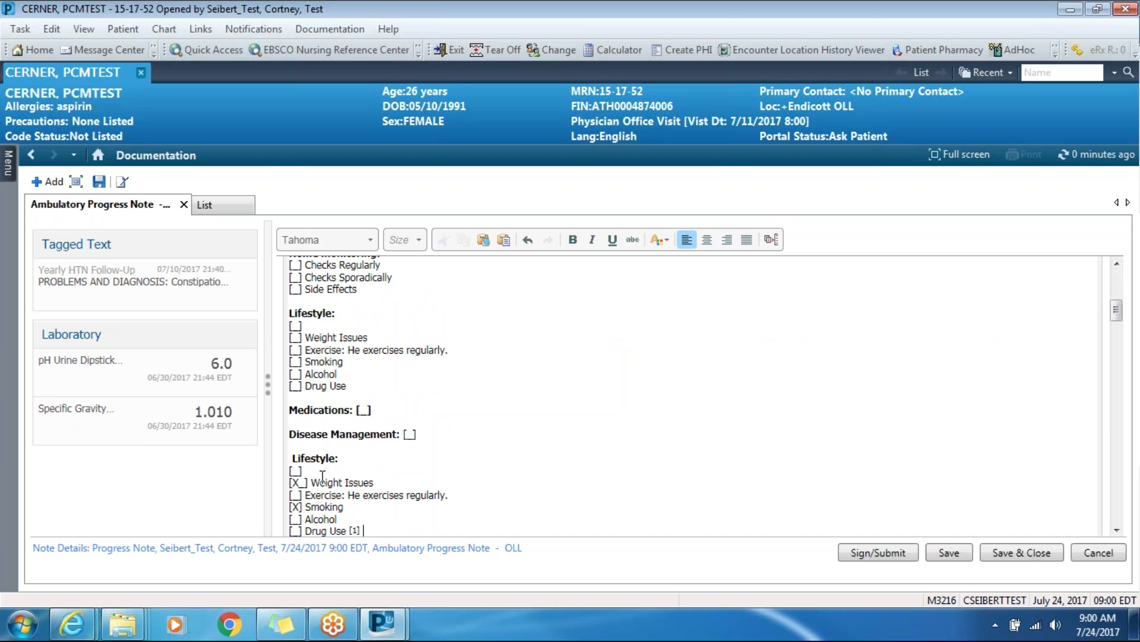
{"action": "left_click_drag", "start_coordinate": [1121, 314], "coordinate": [1125, 319]}
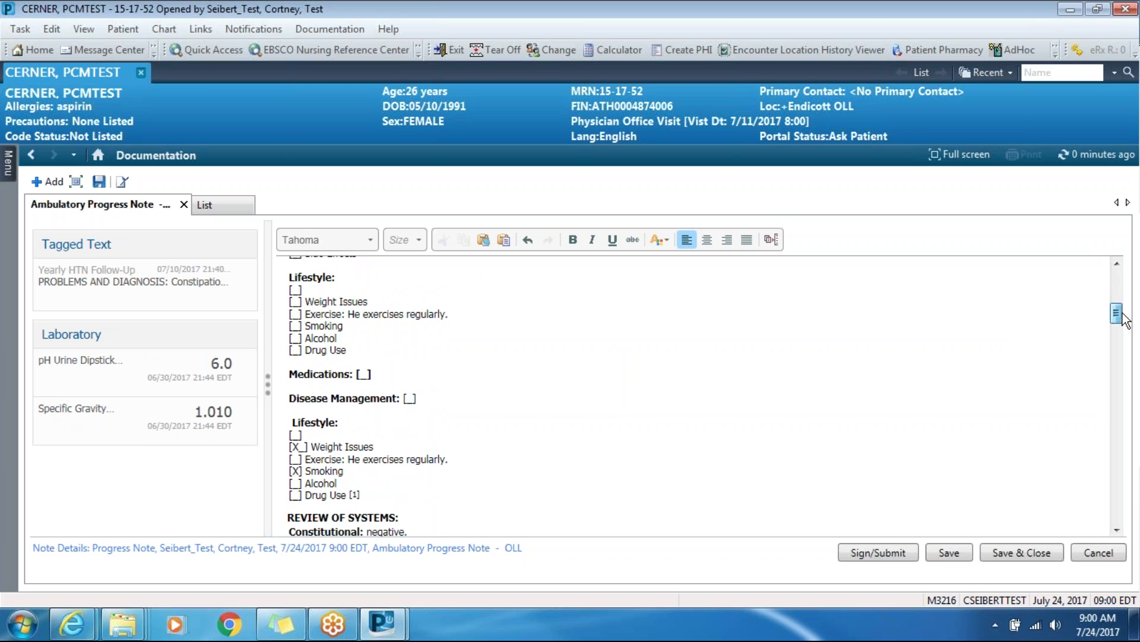
Step: Insert the tagged pH Urine Dipstick and Specific Gravity results into the note's Lab Results section
{"action": "left_click_drag", "start_coordinate": [1124, 319], "coordinate": [1138, 483]}
{"action": "mouse_move", "coordinate": [56, 374]}
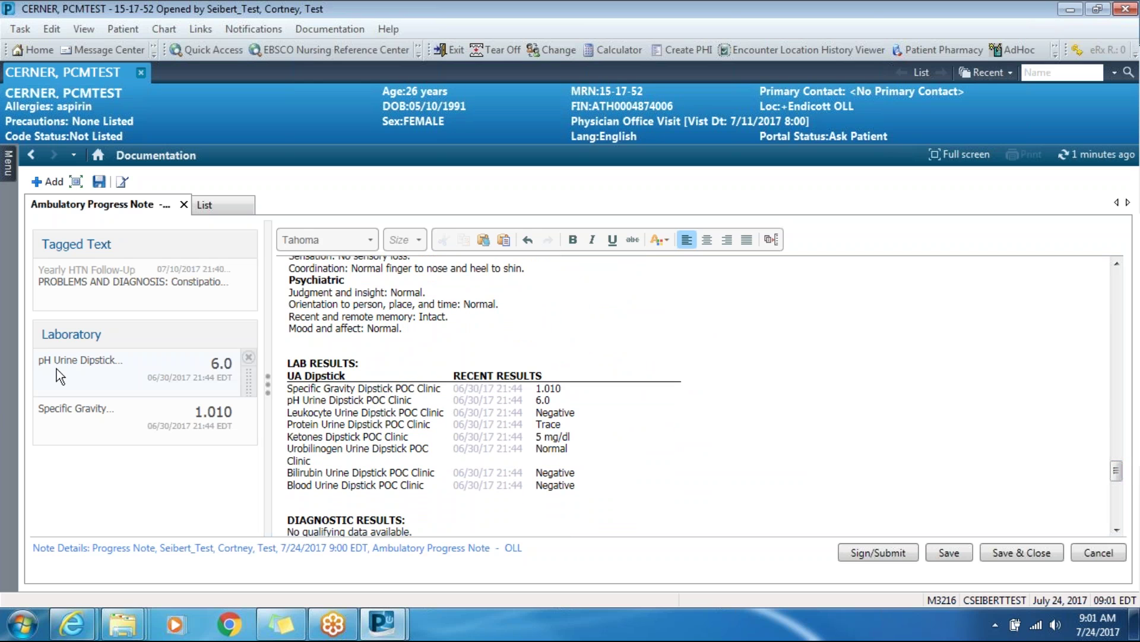
{"action": "left_click_drag", "start_coordinate": [56, 368], "coordinate": [311, 378]}
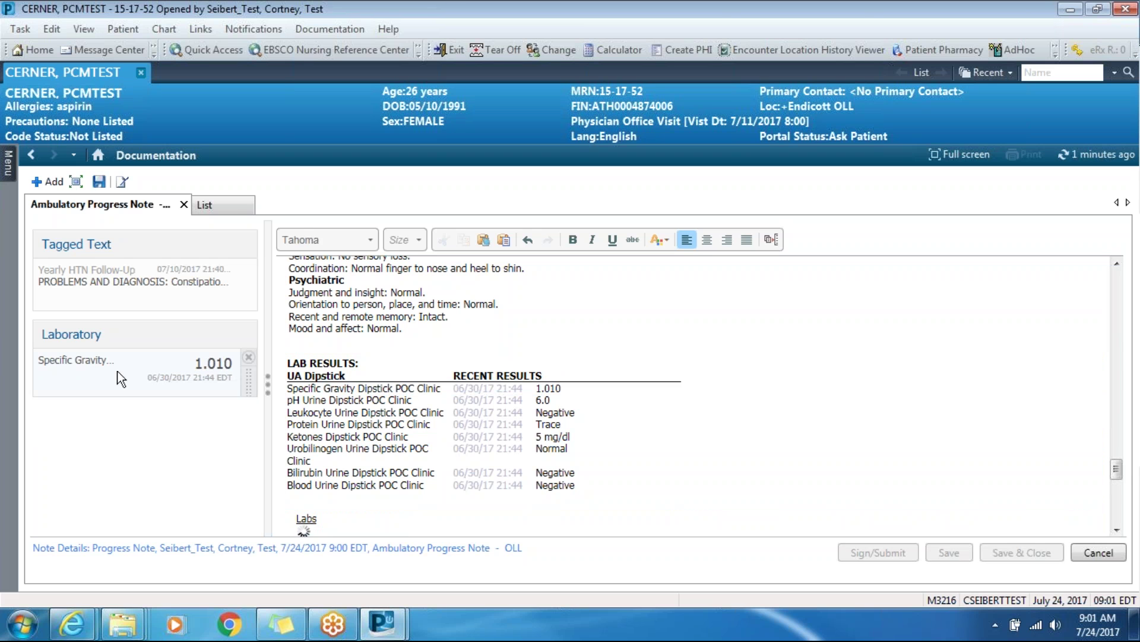
{"action": "left_click_drag", "start_coordinate": [76, 368], "coordinate": [332, 395]}
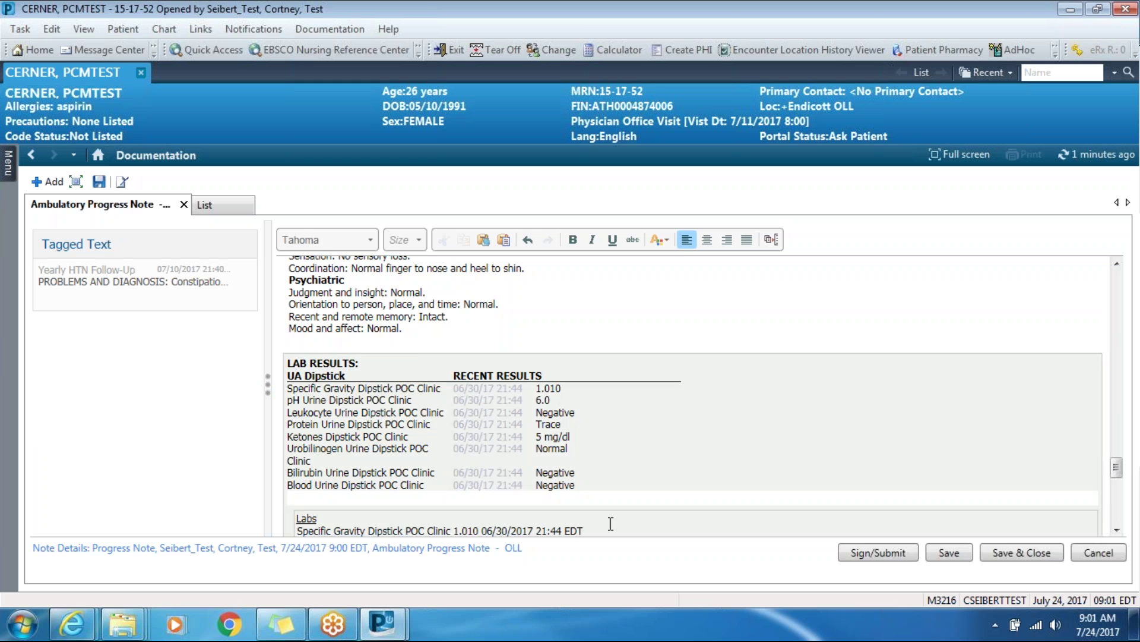
{"action": "scroll", "coordinate": [1117, 535], "scroll_direction": "down", "scroll_amount": 2}
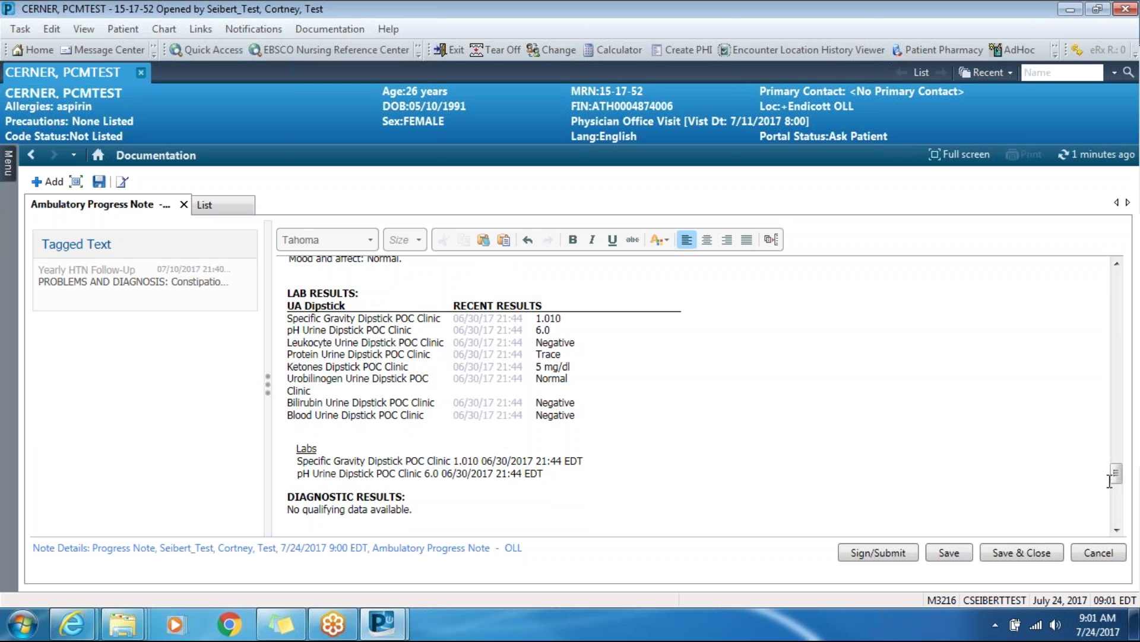
Step: Insert the tagged PROBLEMS AND DIAGNOSIS text under Constipated in the note's assessment and plan
{"action": "left_click_drag", "start_coordinate": [1116, 475], "coordinate": [1121, 510]}
{"action": "left_click_drag", "start_coordinate": [89, 275], "coordinate": [320, 431]}
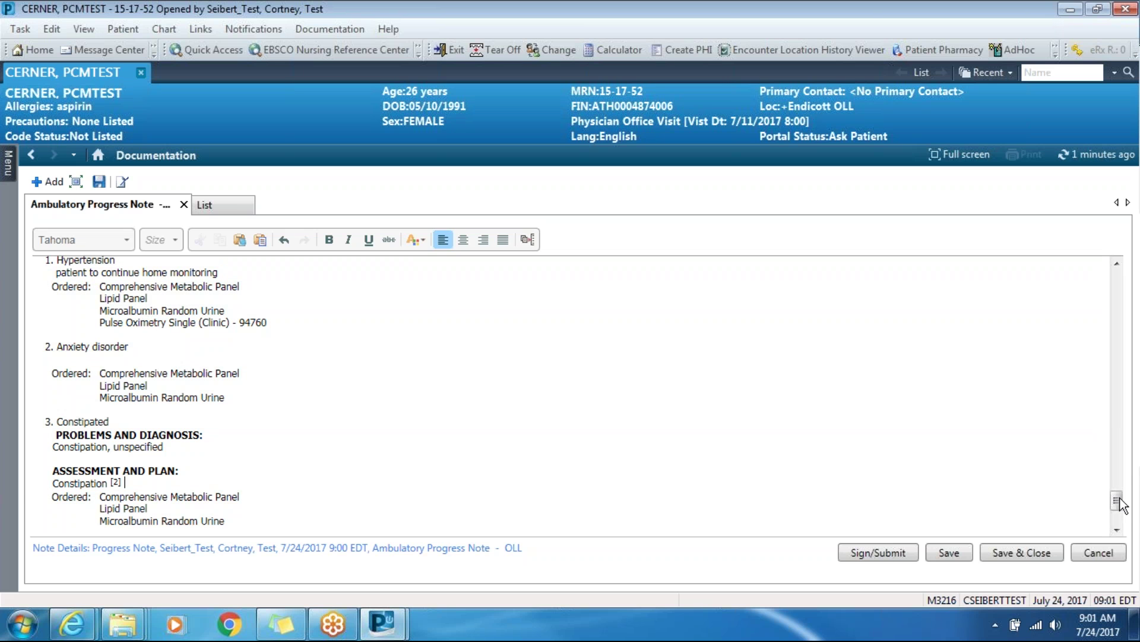
{"action": "scroll", "coordinate": [1120, 499], "scroll_direction": "up", "scroll_amount": 1}
Step: Remove the empty IMMUNIZATIONS section from the progress note
{"action": "left_click_drag", "start_coordinate": [1122, 499], "coordinate": [1139, 392]}
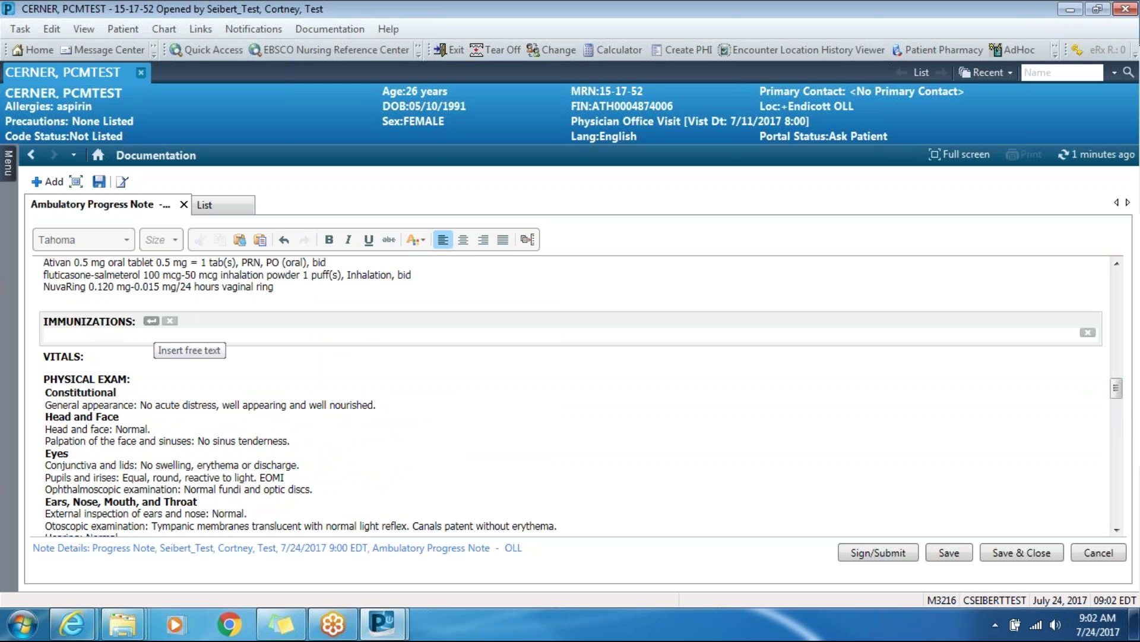
{"action": "left_click", "coordinate": [152, 321]}
{"action": "left_click", "coordinate": [169, 322]}
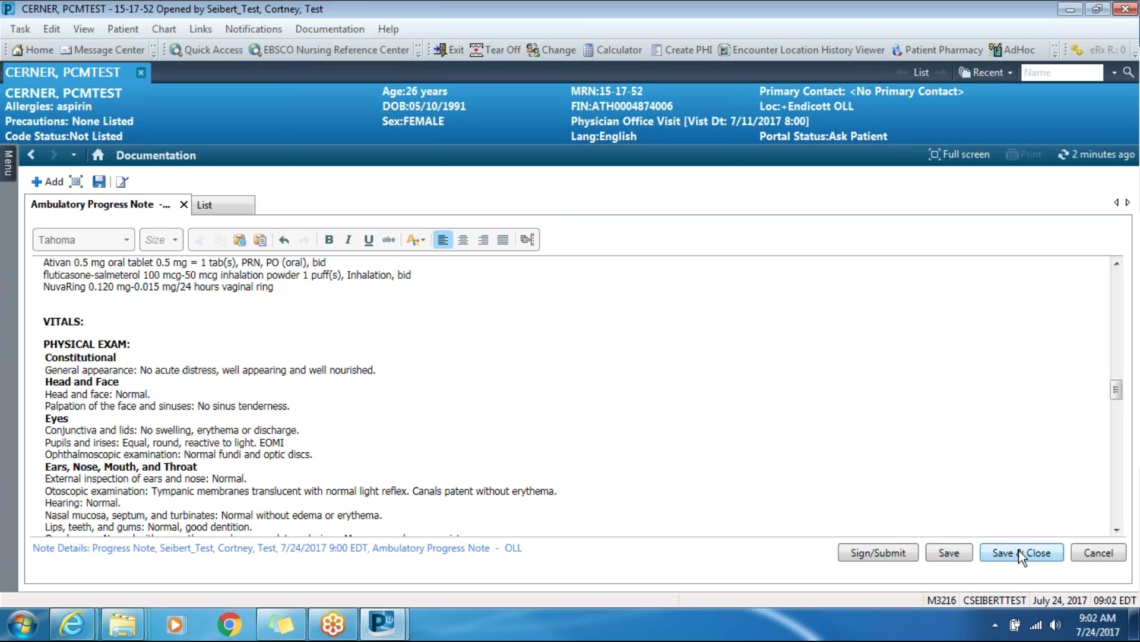
Step: Submit the note for signing and change its title to "Ambulatory Progress Note - HTN, Anxiety"
{"action": "left_click", "coordinate": [892, 552]}
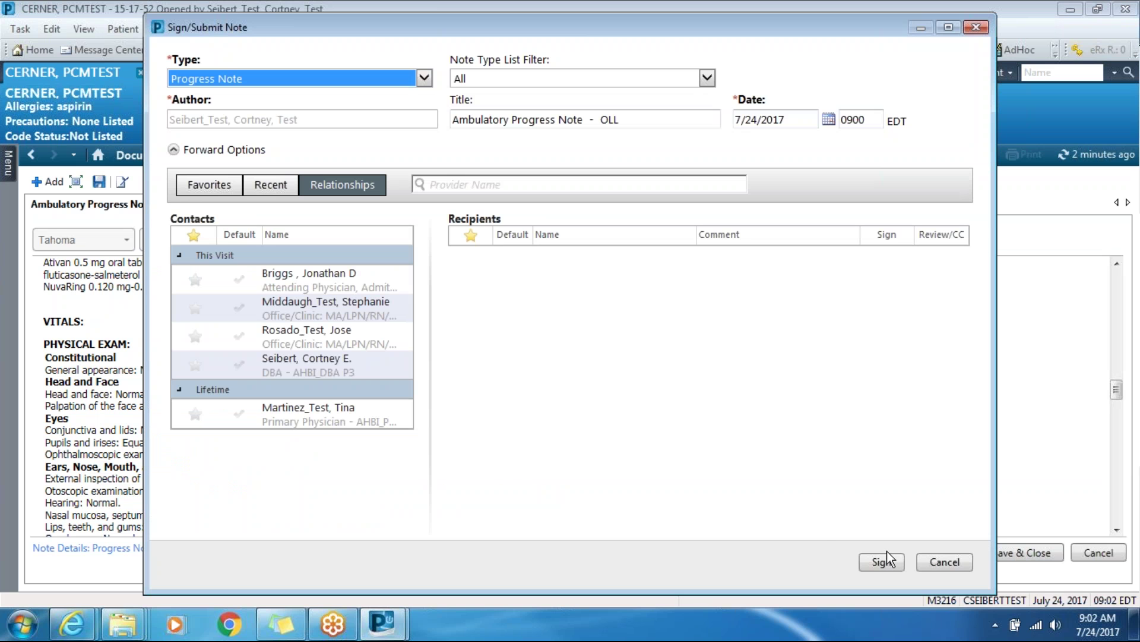
{"action": "left_click", "coordinate": [647, 120]}
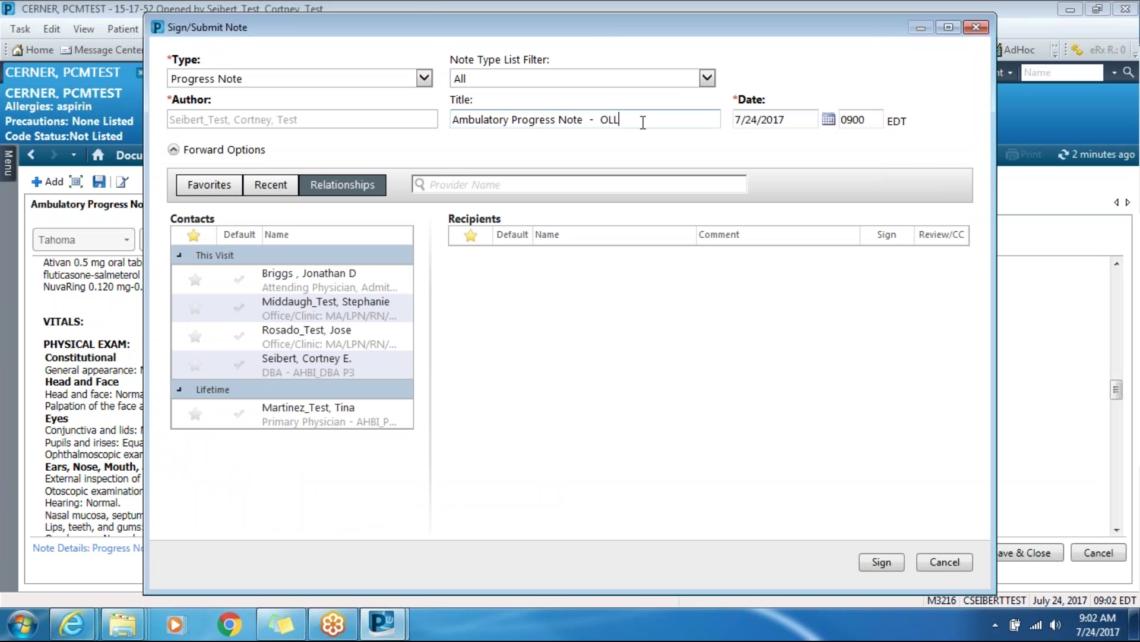
{"action": "left_click_drag", "start_coordinate": [621, 120], "coordinate": [603, 117]}
{"action": "type", "text": "HTN, "}
{"action": "type", "text": "Ana"}
{"action": "key", "text": "BackSpace"}
{"action": "type", "text": "xiety"}
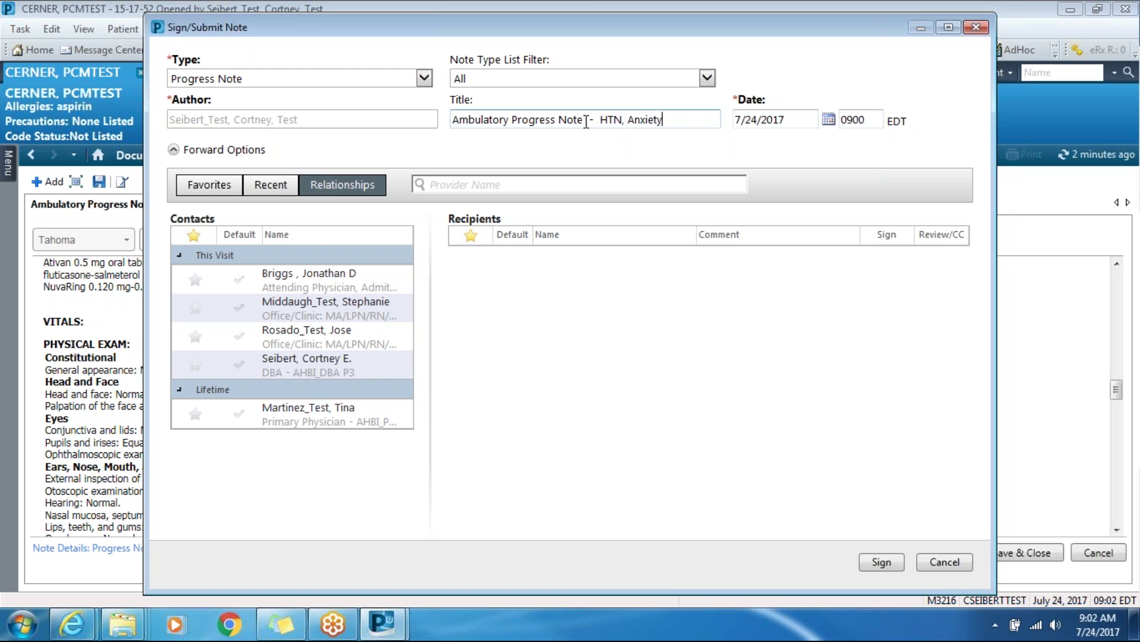
Step: Sign the note with the visit's attending physician as Review/CC recipient, and close the patient's chart
{"action": "left_click", "coordinate": [390, 279]}
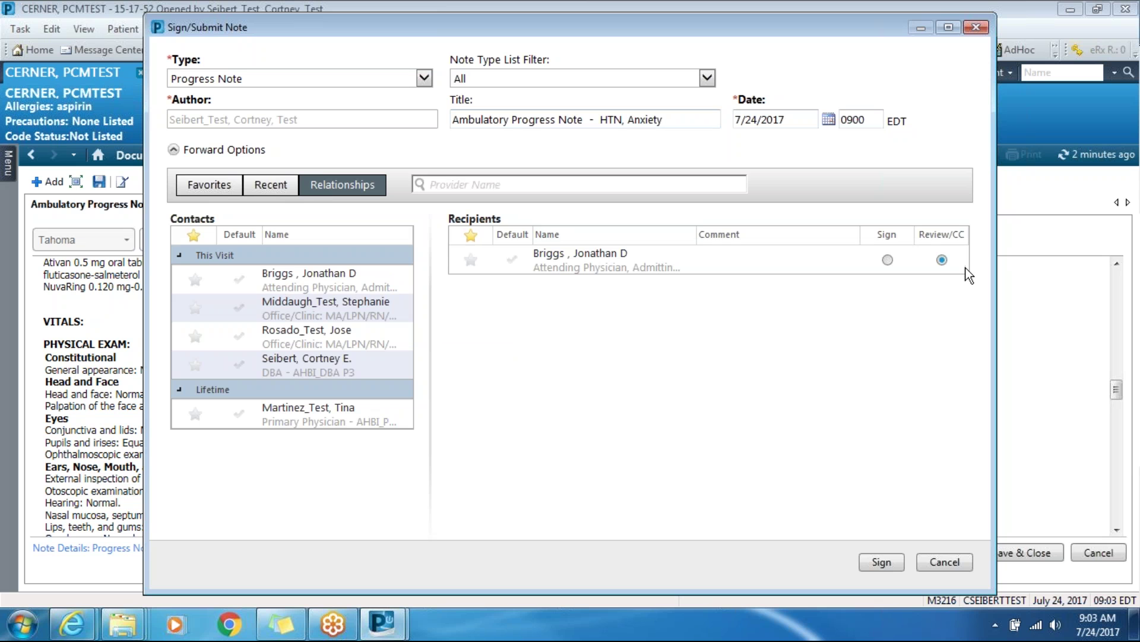
{"action": "left_click", "coordinate": [893, 562]}
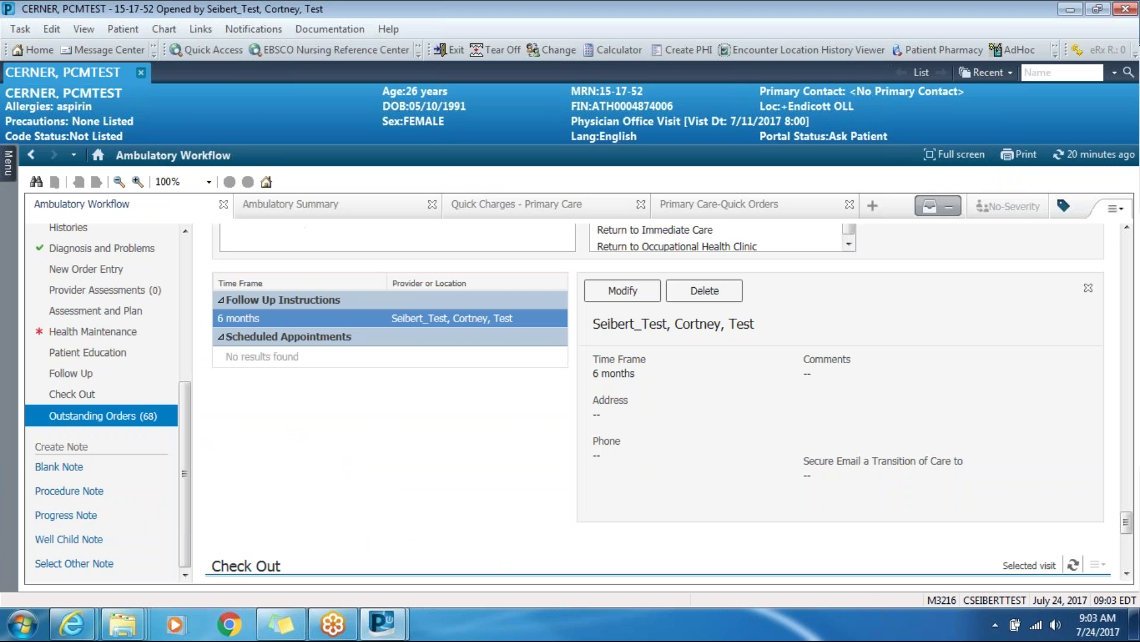
{"action": "mouse_move", "coordinate": [12, 167]}
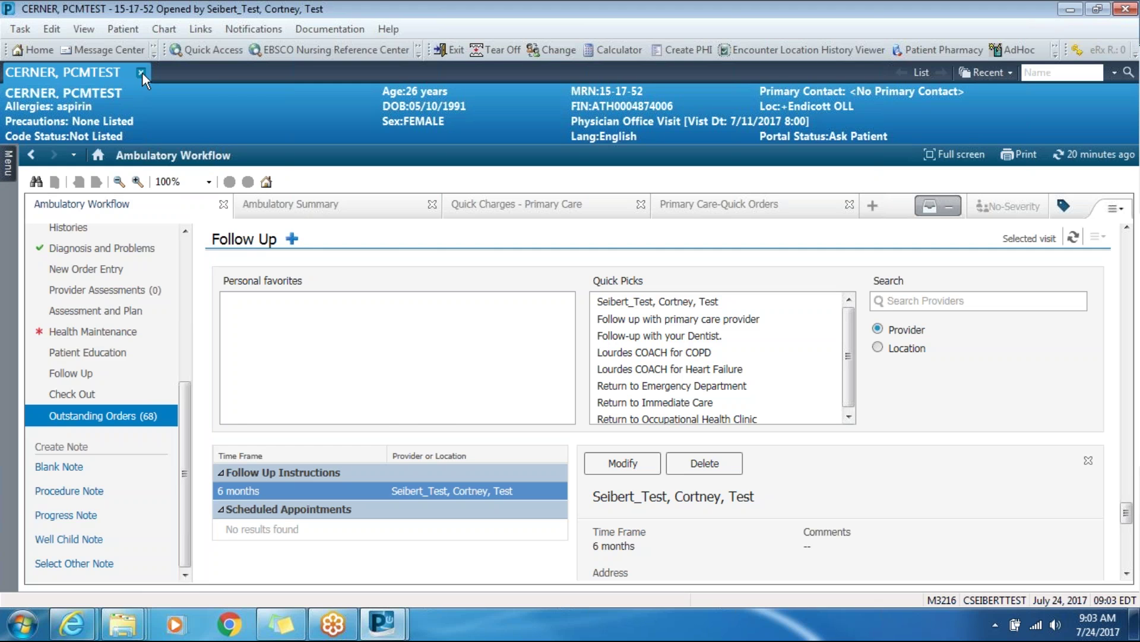
{"action": "left_click", "coordinate": [142, 73]}
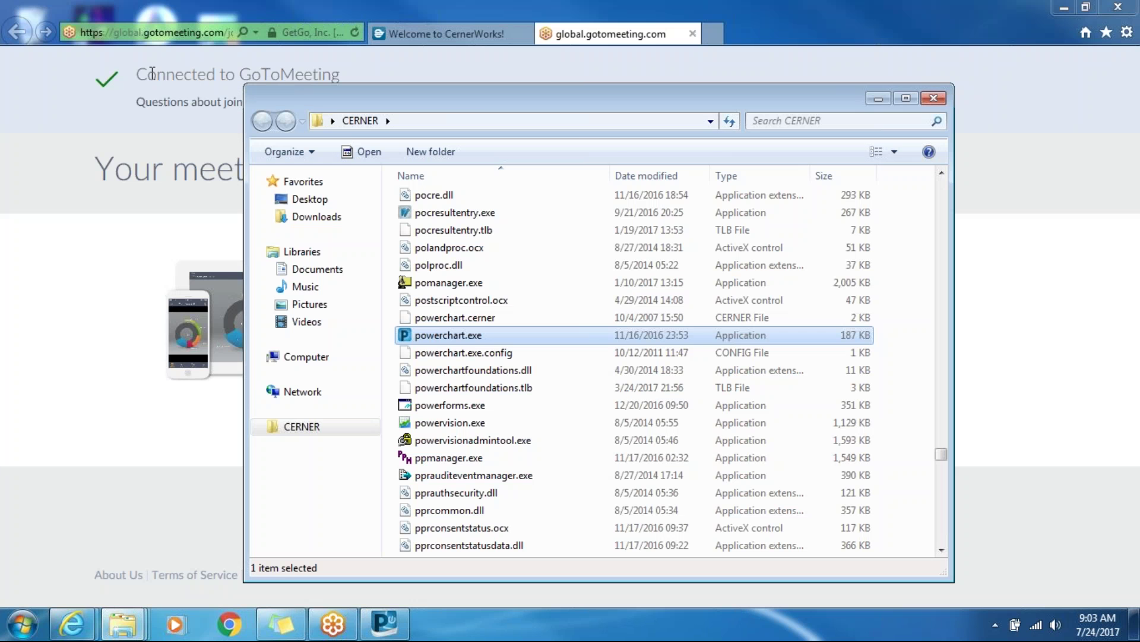